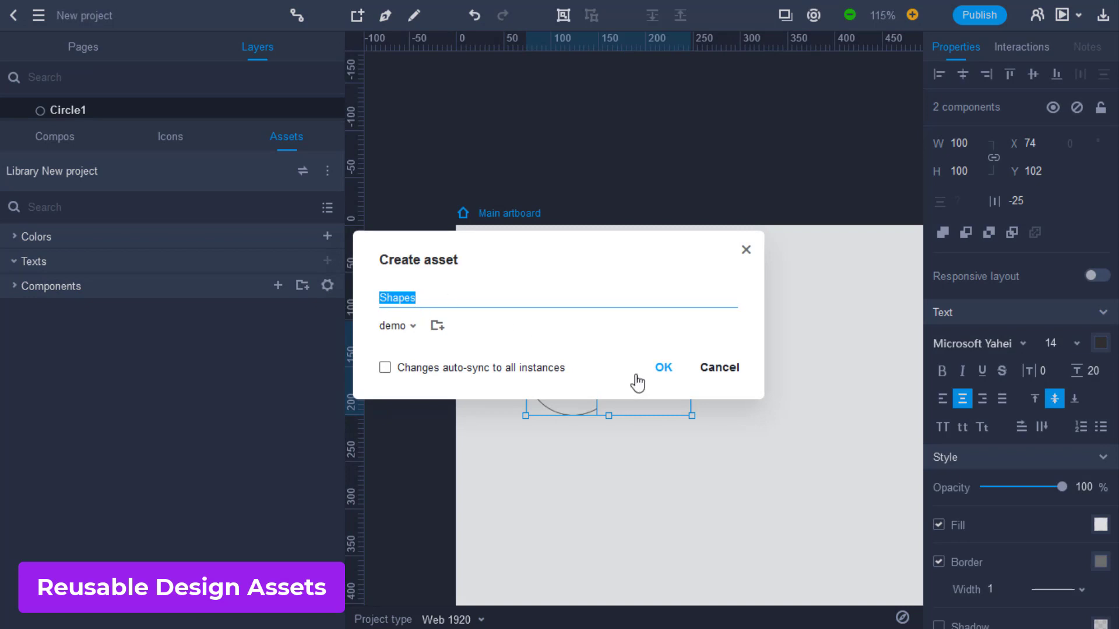
- Save the selected shapes as a component asset named Shapes in the demo folder, and delete the originals from the artboard
click(662, 368)
key(Delete)
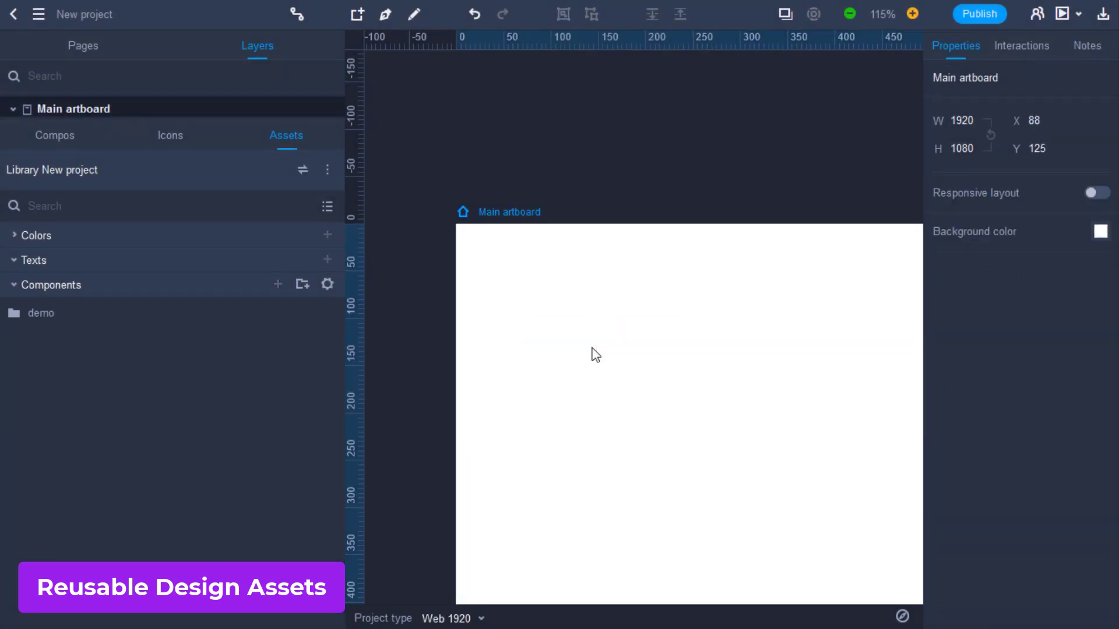
- Place instances of the Shapes component from the demo asset folder on the main artboard
click(37, 312)
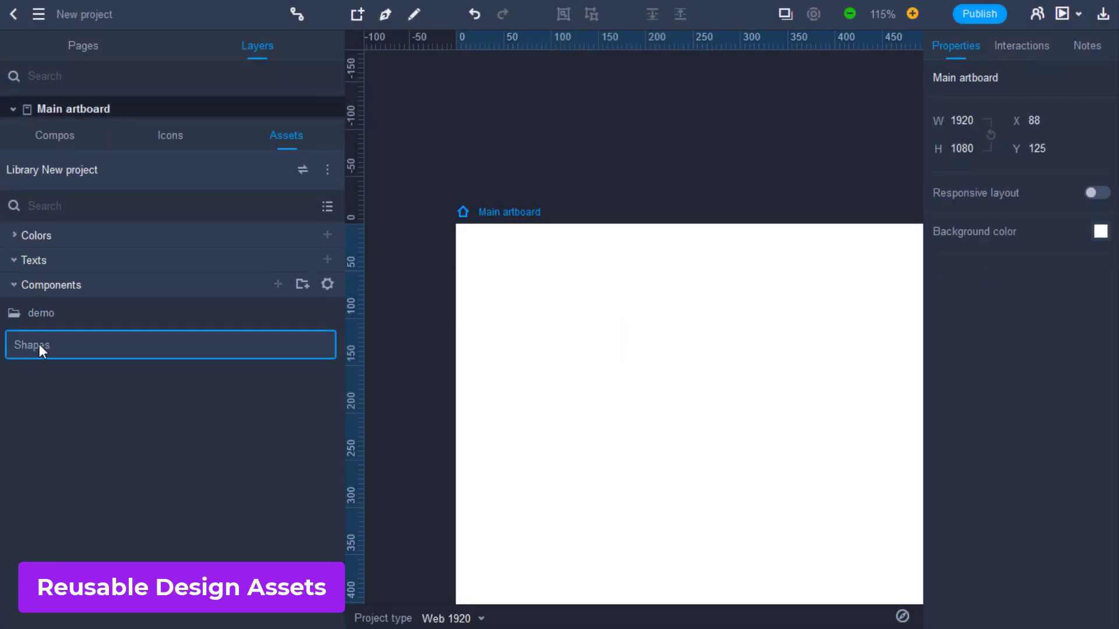
drag(39, 344, 496, 329)
drag(549, 373, 615, 376)
drag(151, 346, 642, 532)
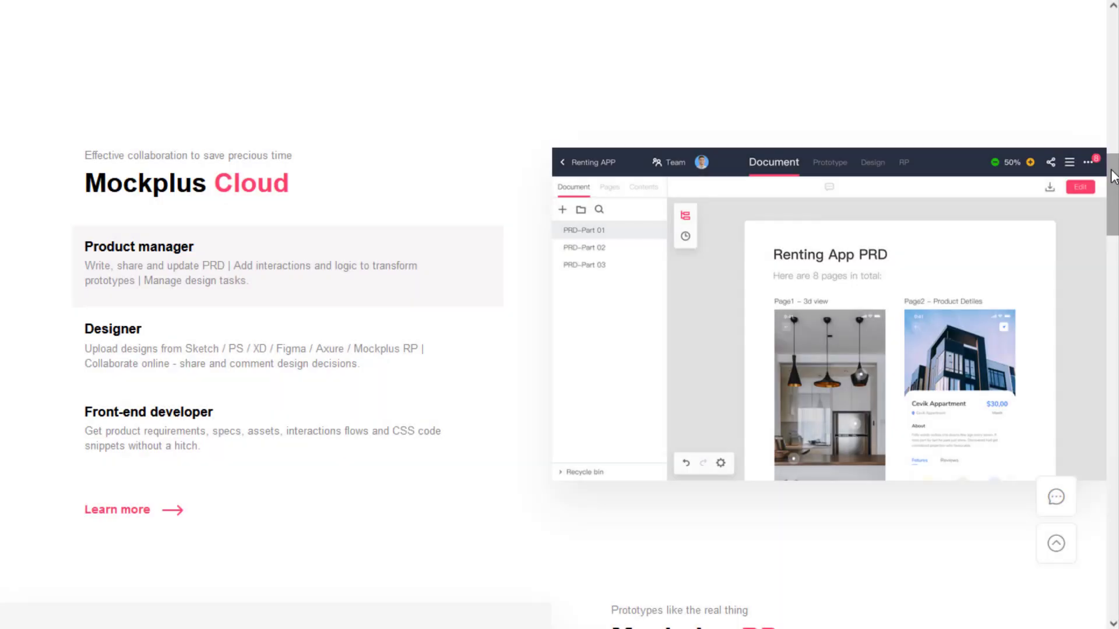
drag(1113, 177, 1112, 185)
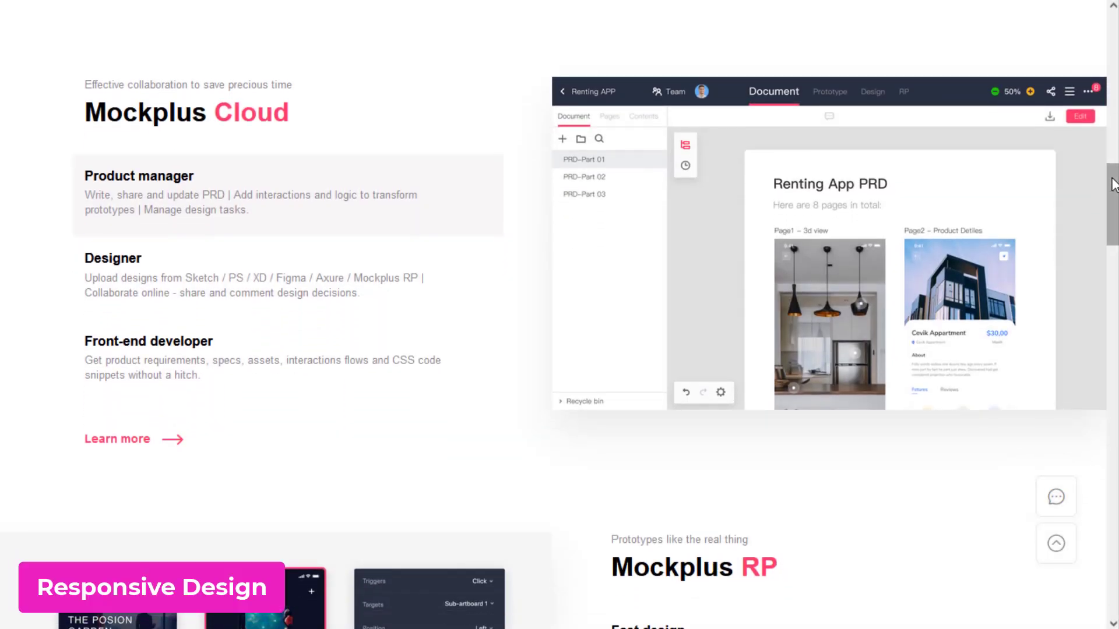
drag(1113, 184, 1112, 237)
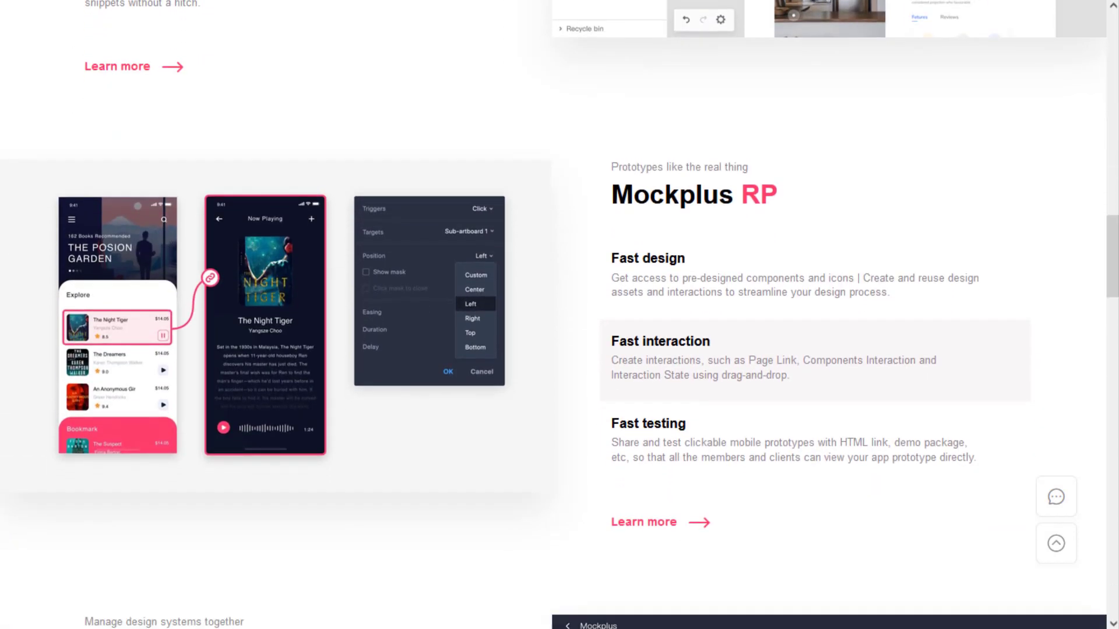
scroll(1117, 301, down, 8)
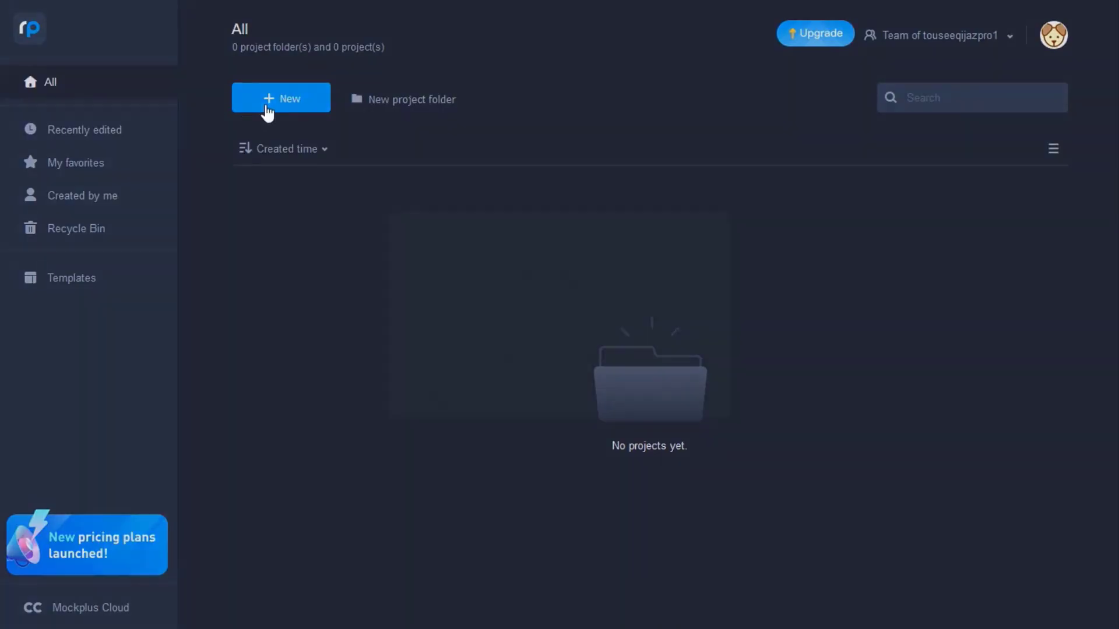
- Create a new private project with the Web 1920 artboard size of 1920 × 1080
click(265, 102)
click(620, 362)
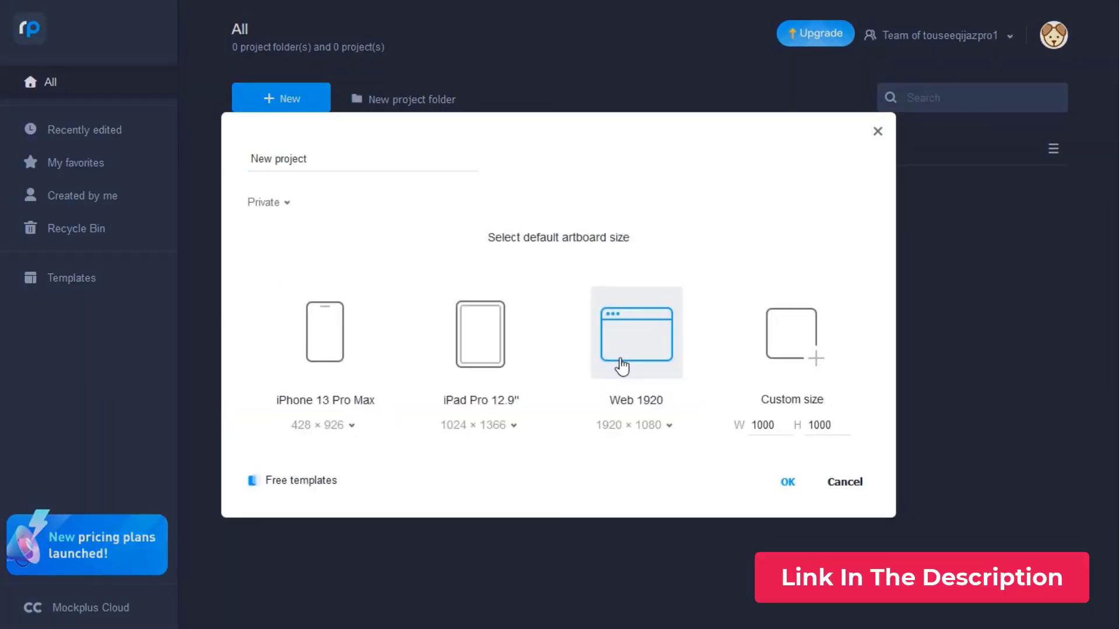
click(786, 483)
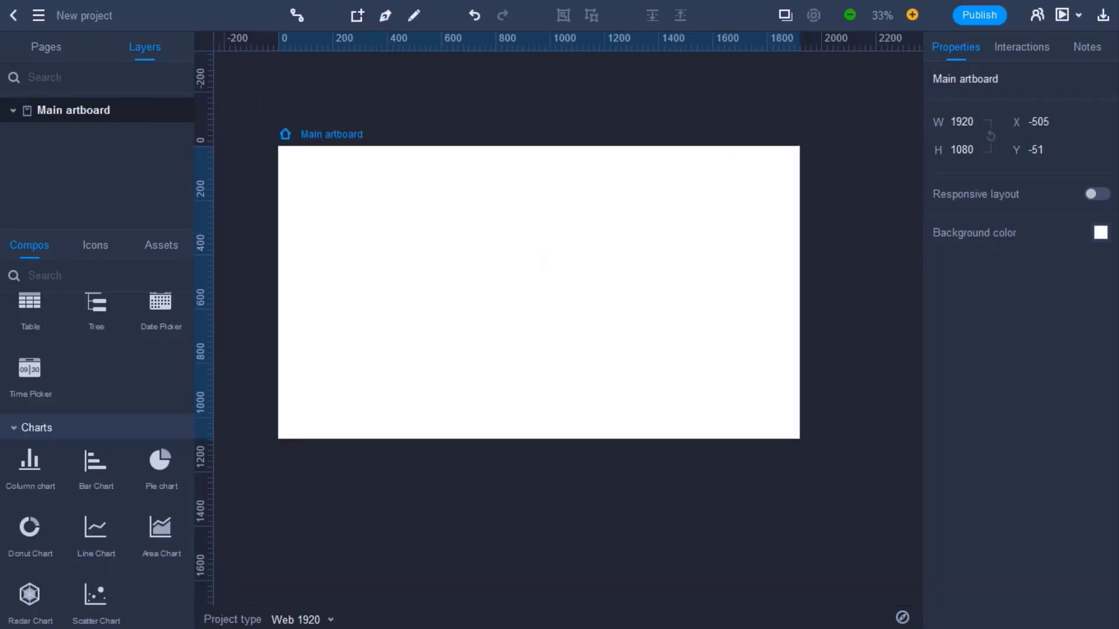
- Place the chameleon photo on the main artboard and lower its opacity to 22%
drag(542, 259, 378, 309)
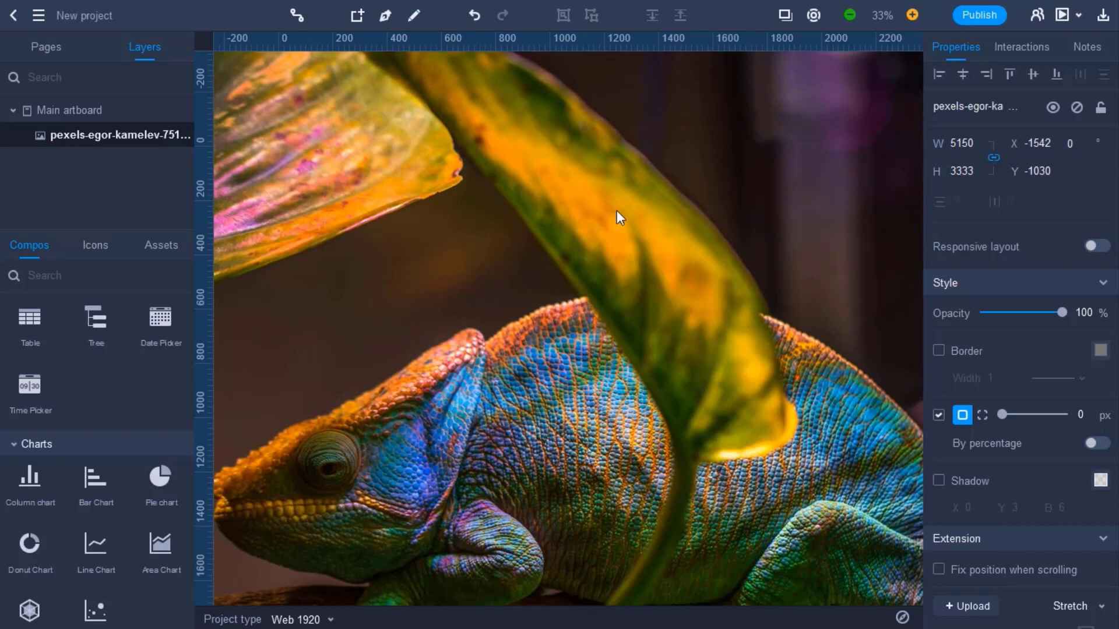
scroll(605, 205, down, 5)
click(998, 313)
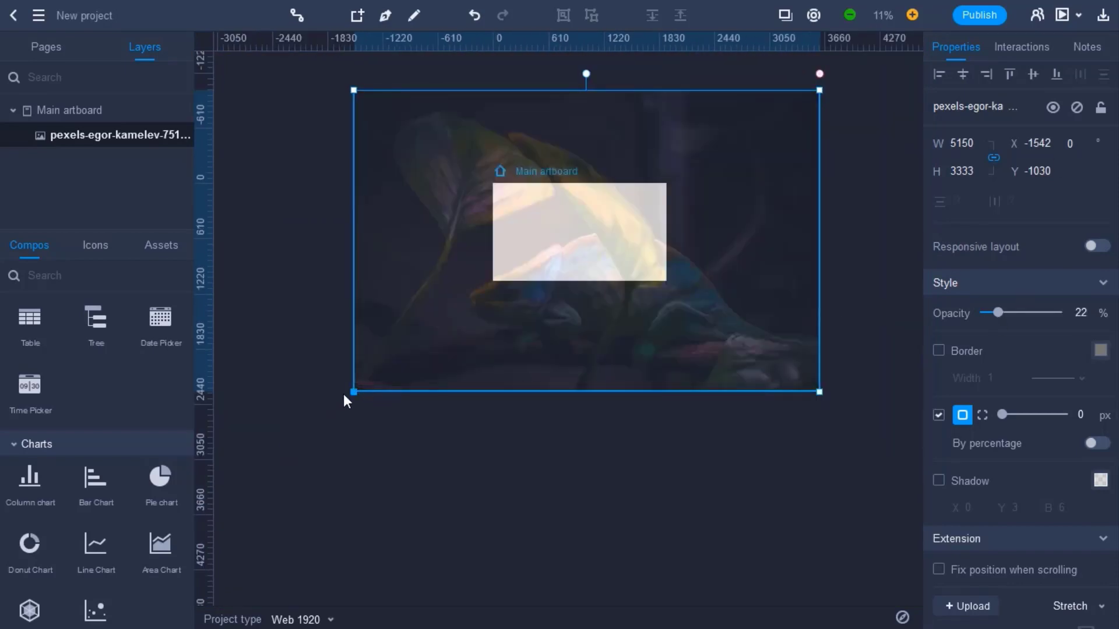
- Scale the chameleon photo proportionally to about 1922 × 1244 and align its upper-left corner with the artboard at about X 0, Y -1
drag(354, 392, 489, 303)
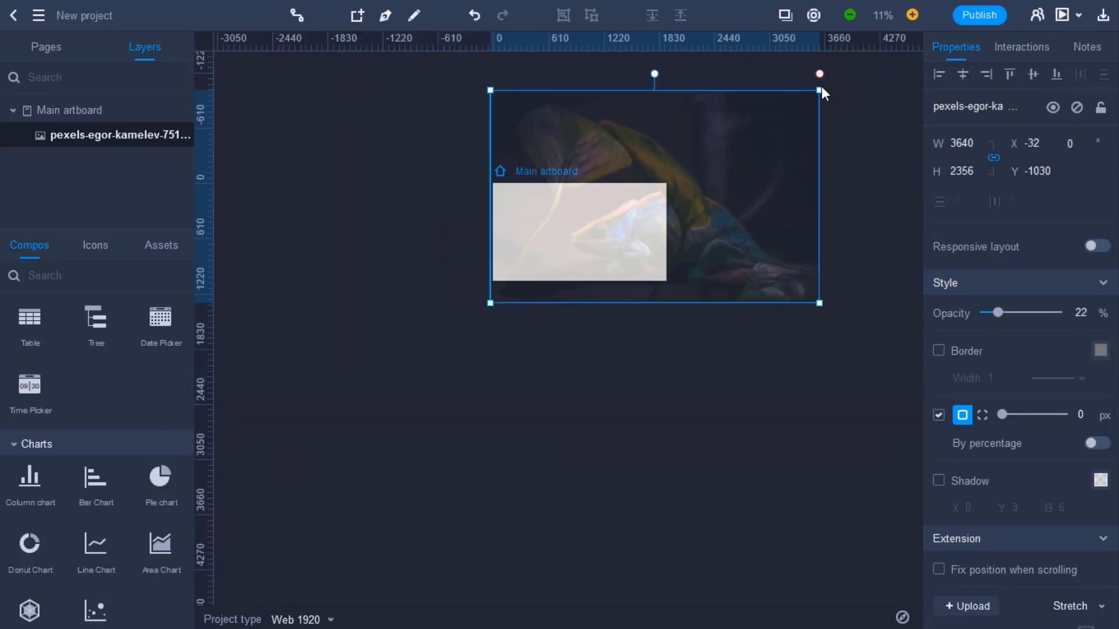
drag(819, 91, 669, 185)
scroll(617, 210, up, 3)
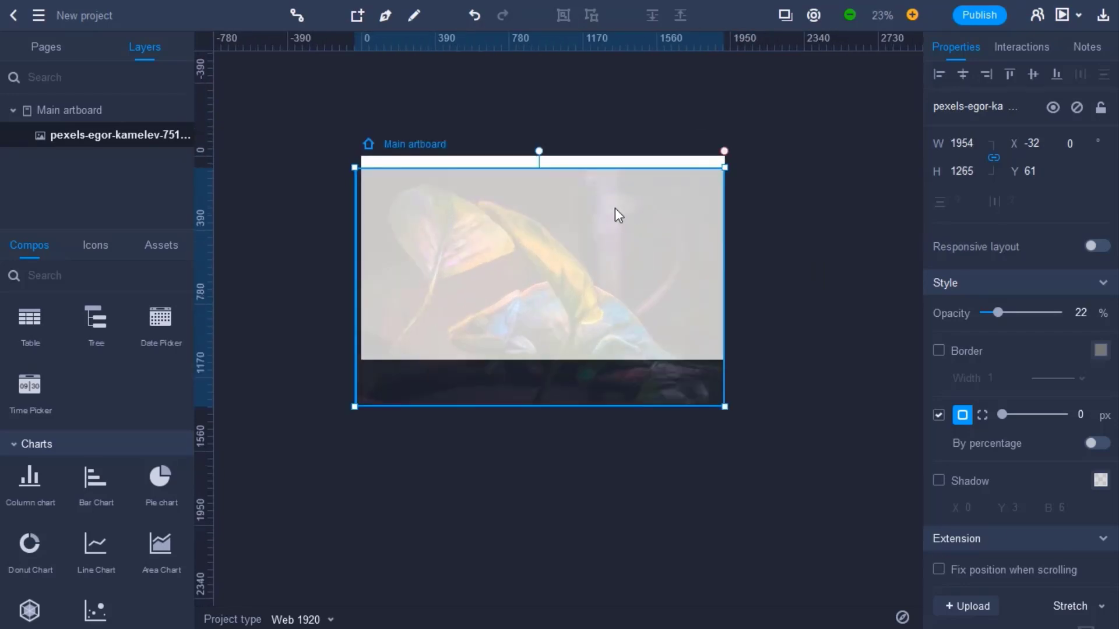
scroll(614, 208, up, 1)
drag(552, 264, 542, 250)
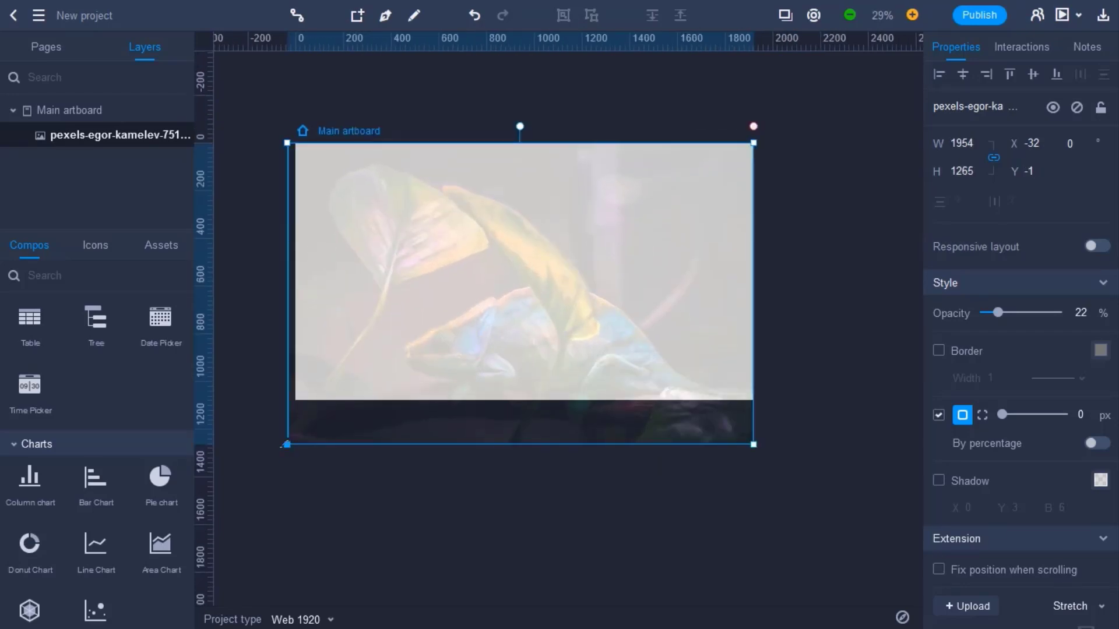
drag(286, 444, 296, 439)
- Unlock the photo's aspect ratio and fit its upper and lower edges to the artboard, giving a height of 1080 at Y 0
click(995, 157)
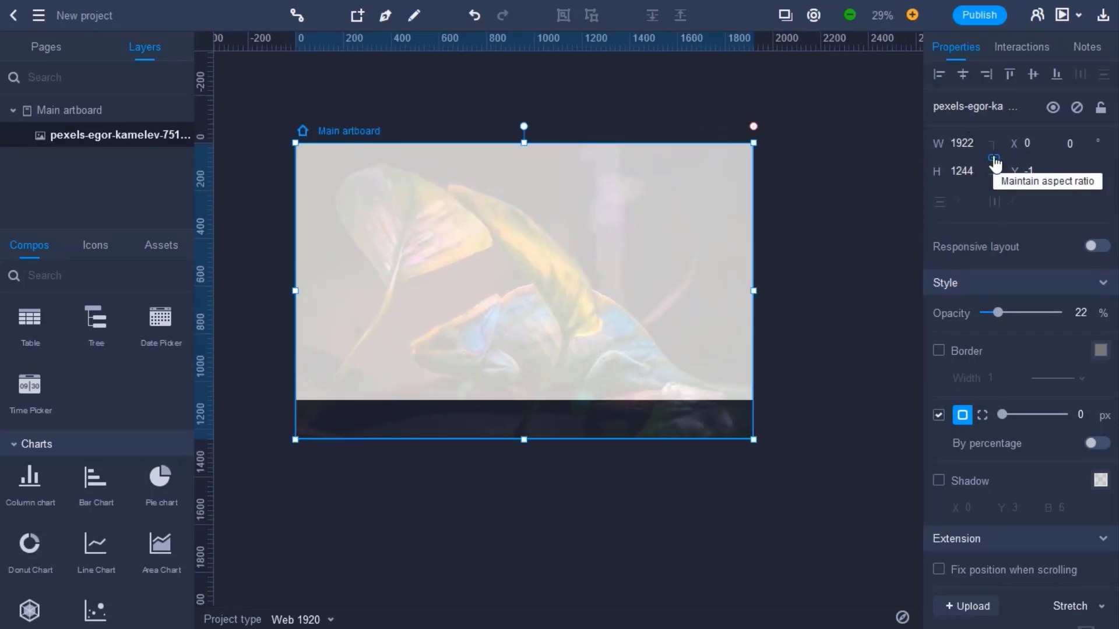
click(519, 362)
click(519, 362)
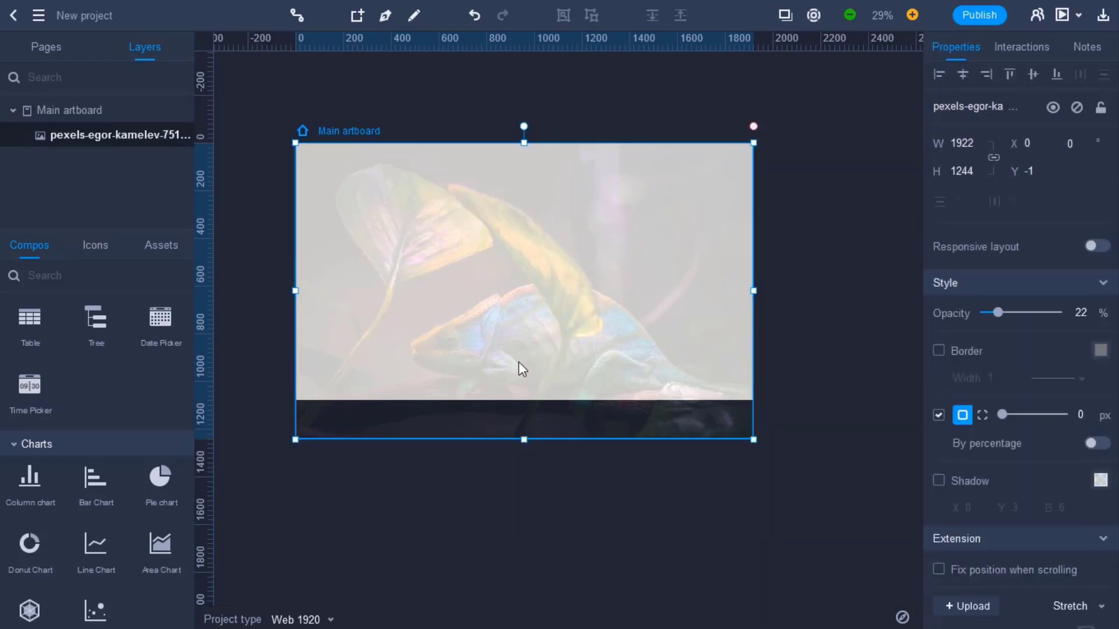
drag(519, 362, 518, 340)
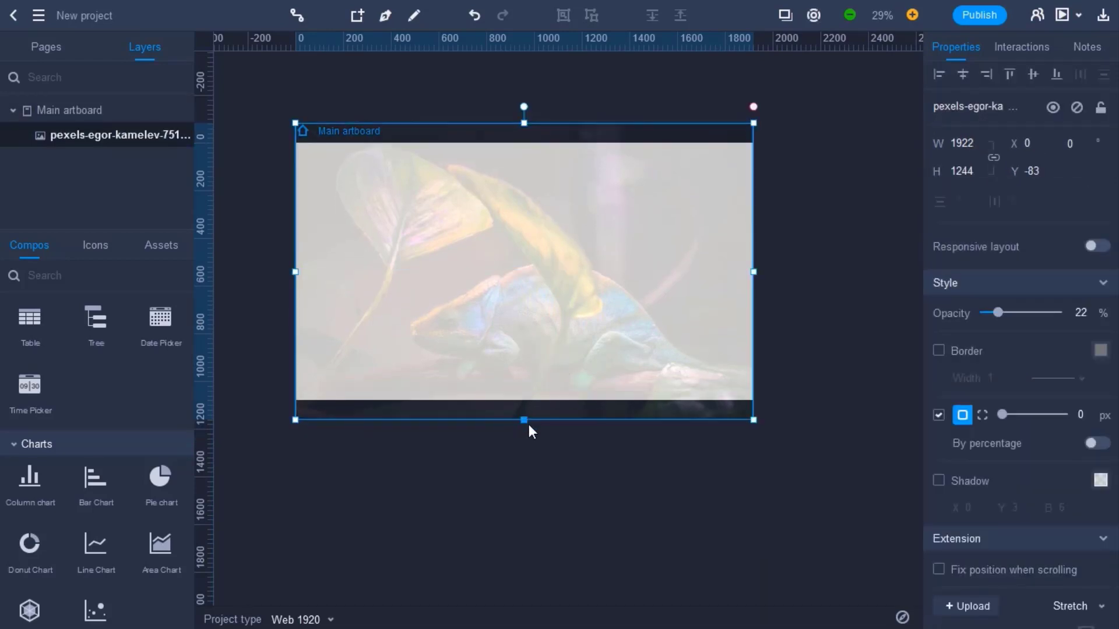
drag(524, 419, 524, 401)
drag(524, 123, 524, 143)
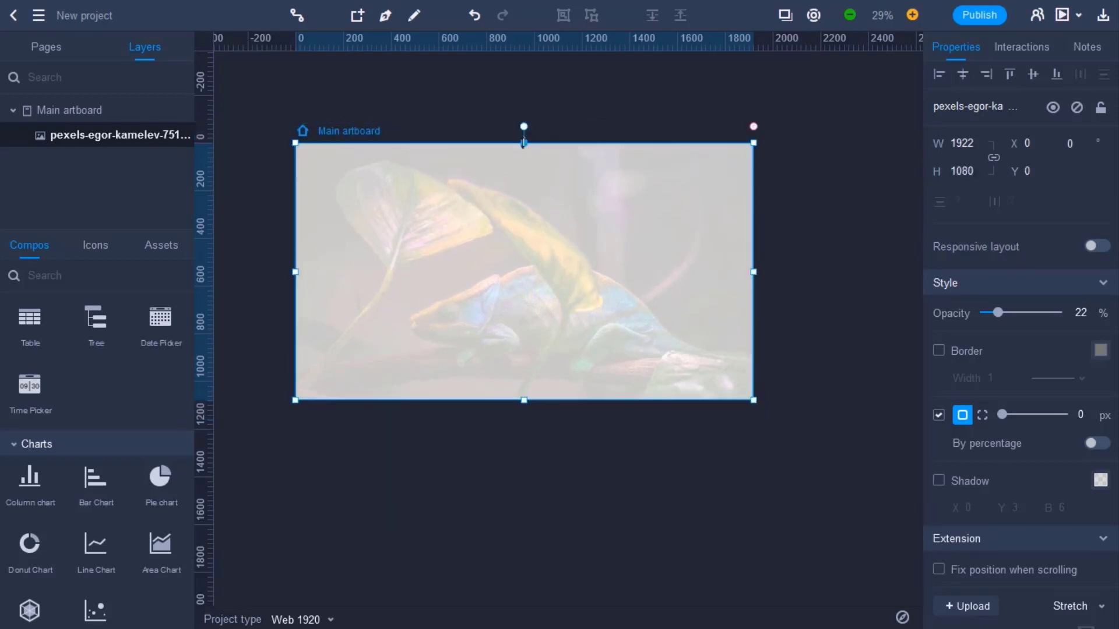
- Set the photo's scaling mode to Fill and its opacity to 100%
scroll(978, 463, down, 3)
click(1070, 473)
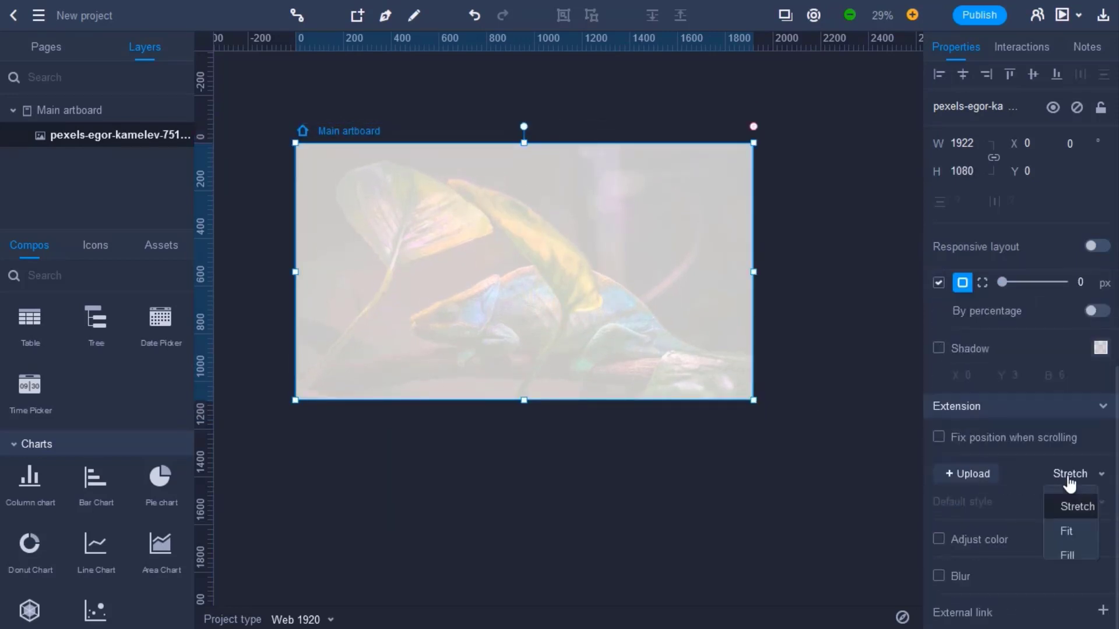
click(1071, 552)
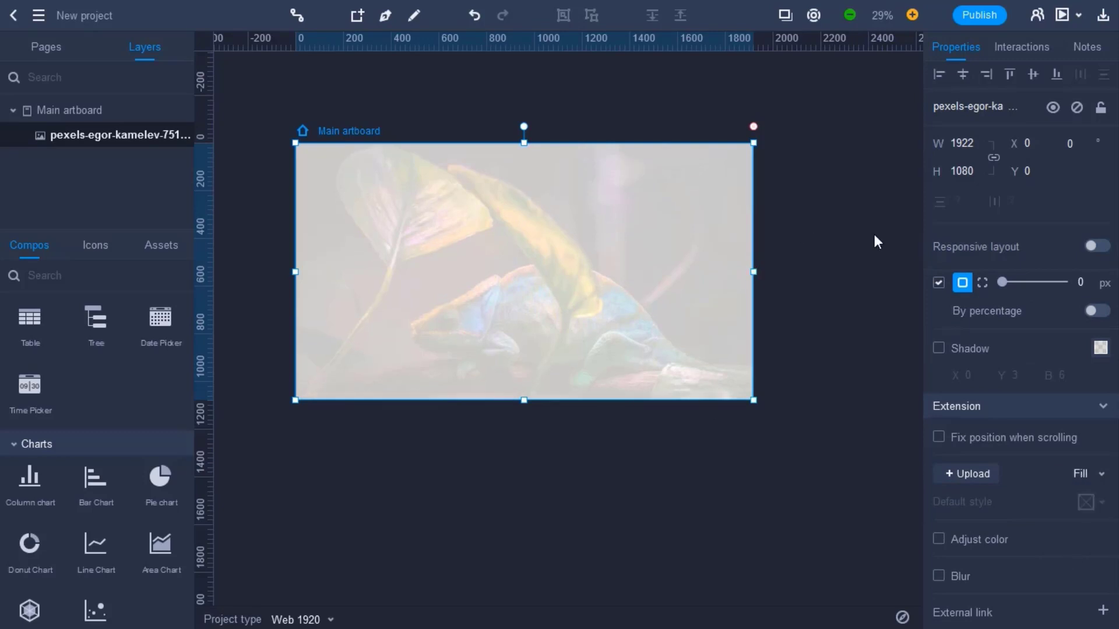
drag(1001, 282, 1083, 311)
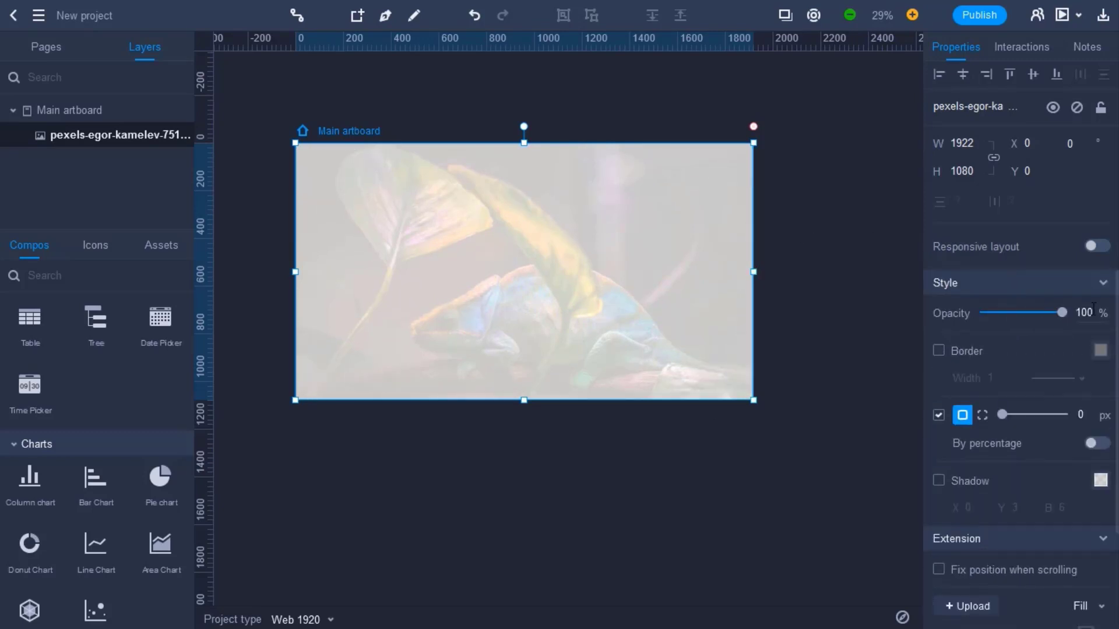
click(851, 300)
- Add a rectangle over the photo and stretch it to 1922 × 1080 at X 0, Y 0 so it covers the artboard
scroll(108, 365, up, 10)
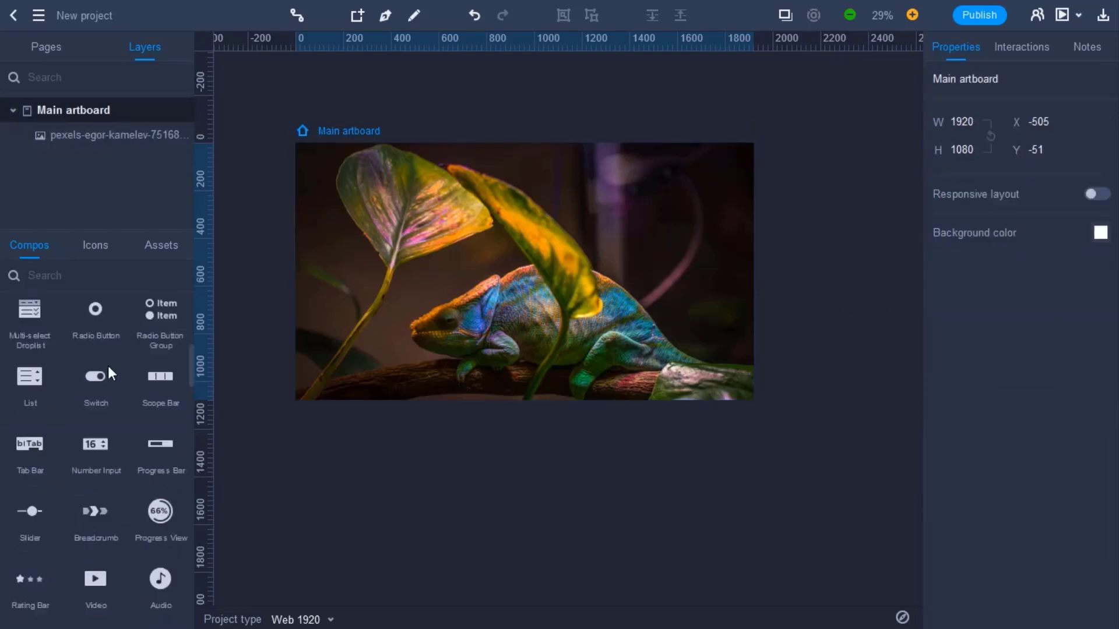
drag(48, 347, 273, 259)
scroll(414, 277, up, 3)
scroll(414, 278, down, 2)
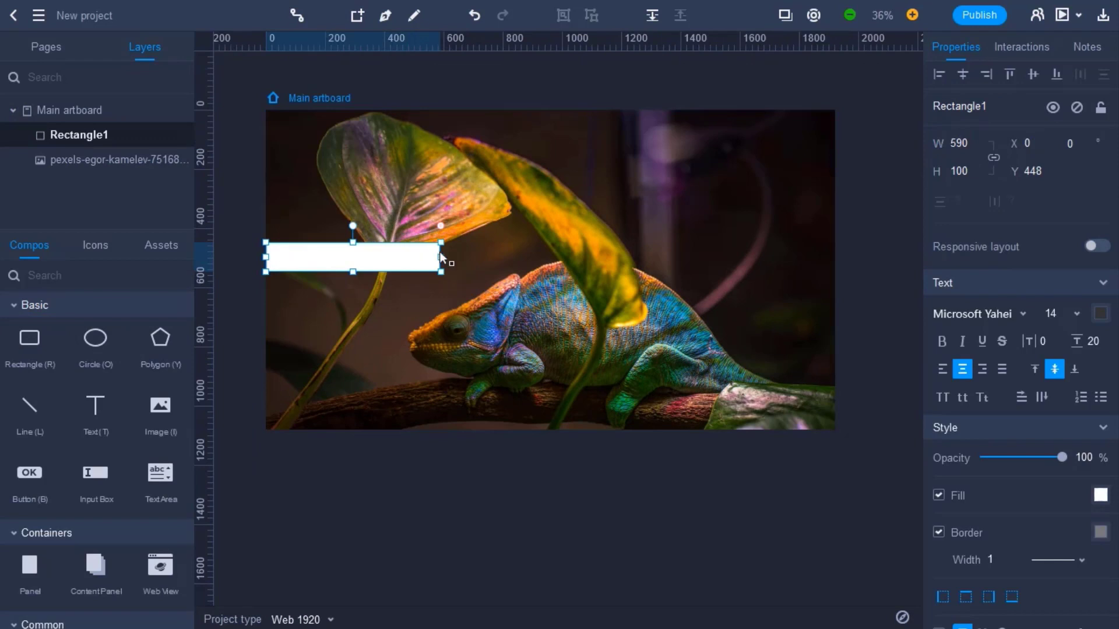
drag(441, 257, 835, 257)
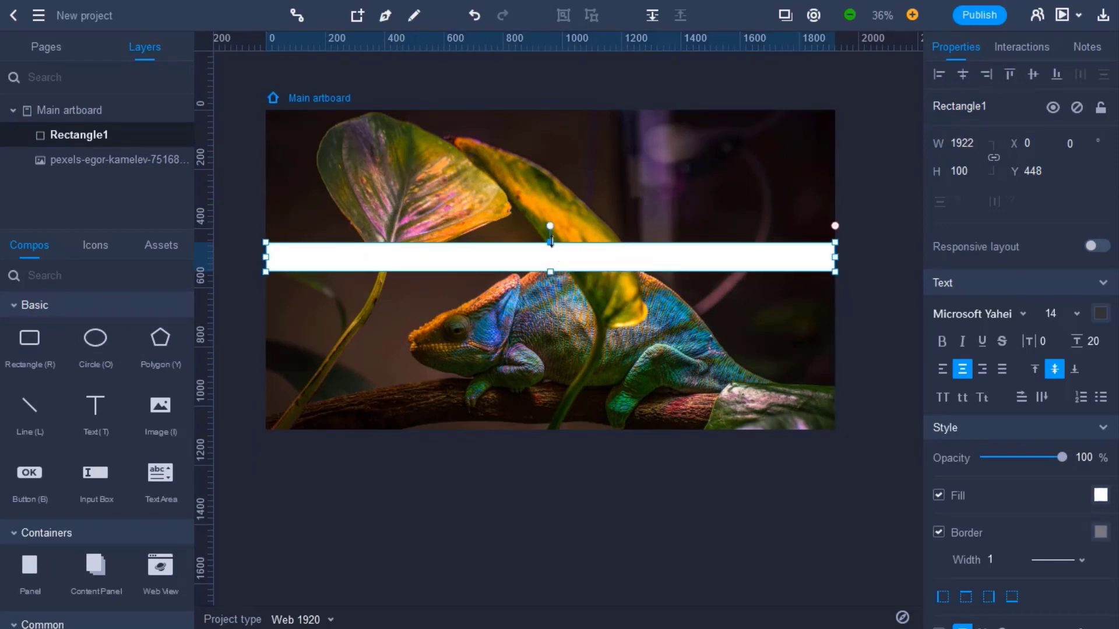
drag(550, 241, 550, 110)
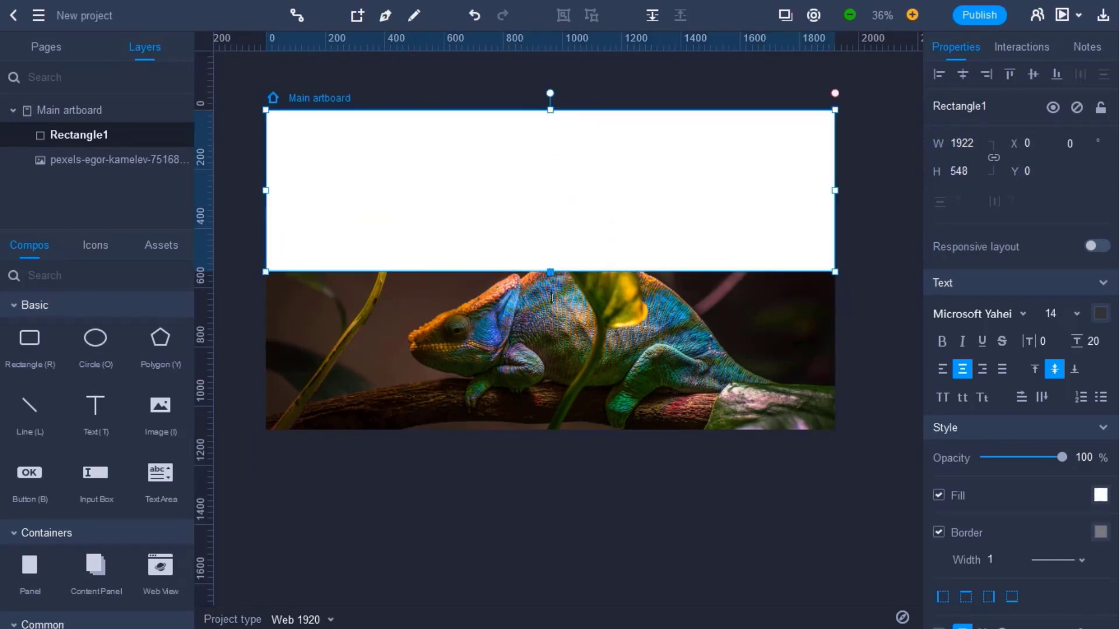
drag(550, 272, 550, 428)
- Remove the rectangle's border and change its fill to a linear gradient
scroll(980, 403, down, 4)
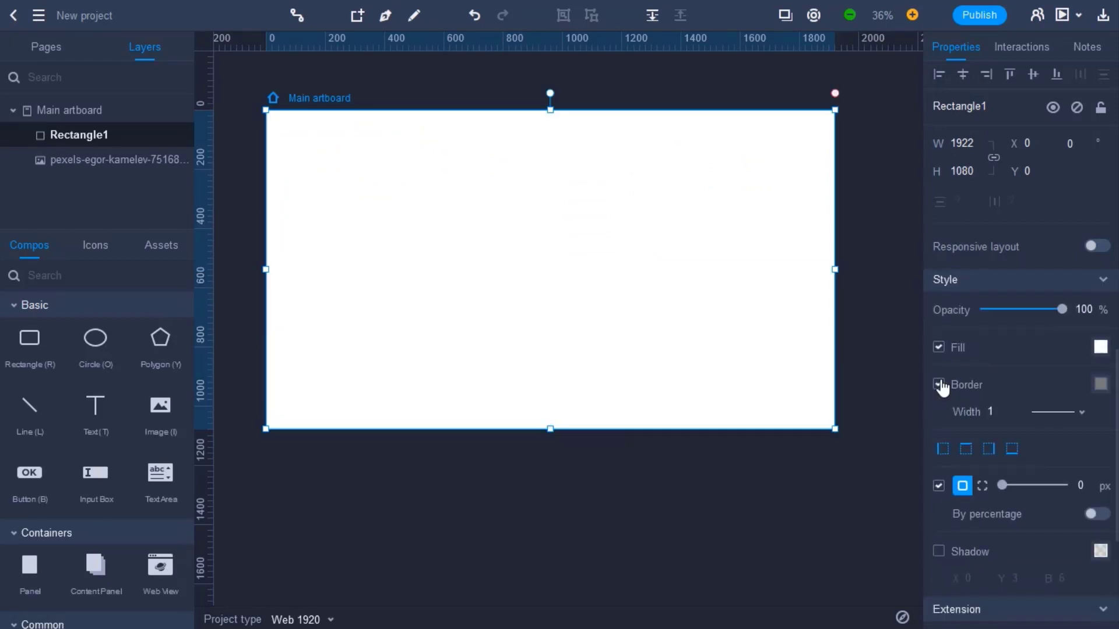
click(938, 385)
click(1100, 347)
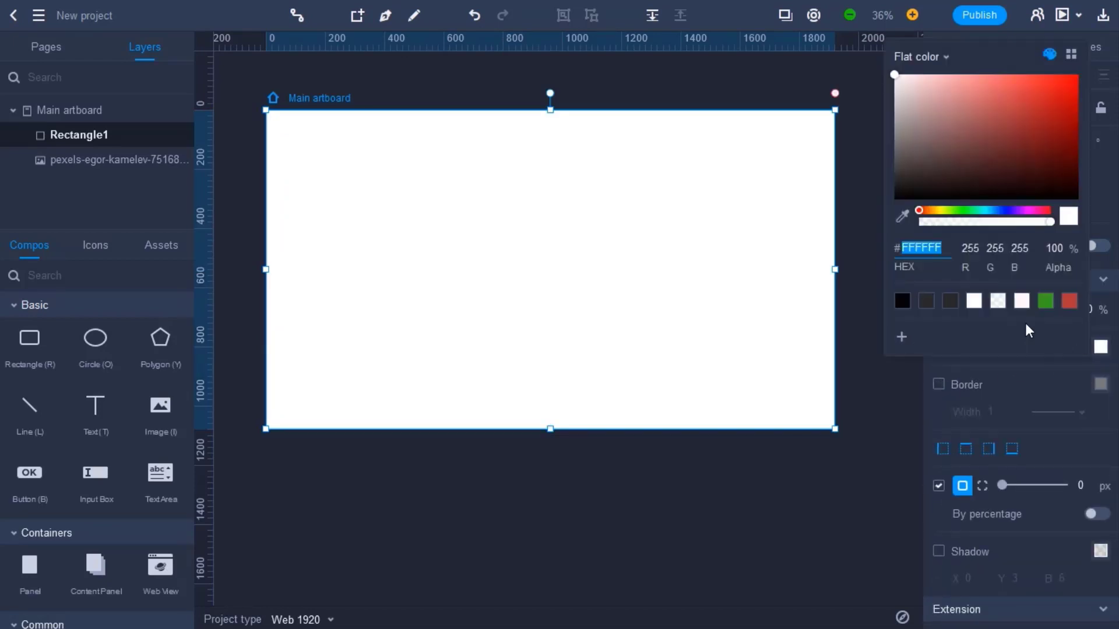
click(929, 64)
click(927, 110)
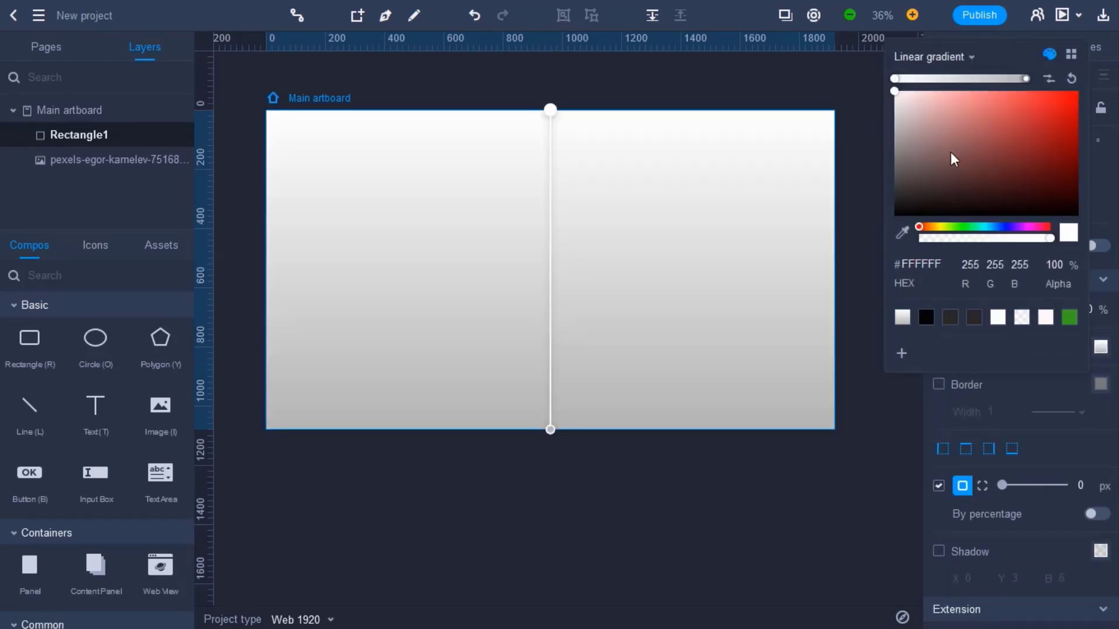
- Set the gradient's start stop to dark grey #202020 with 56% alpha
drag(950, 154, 881, 201)
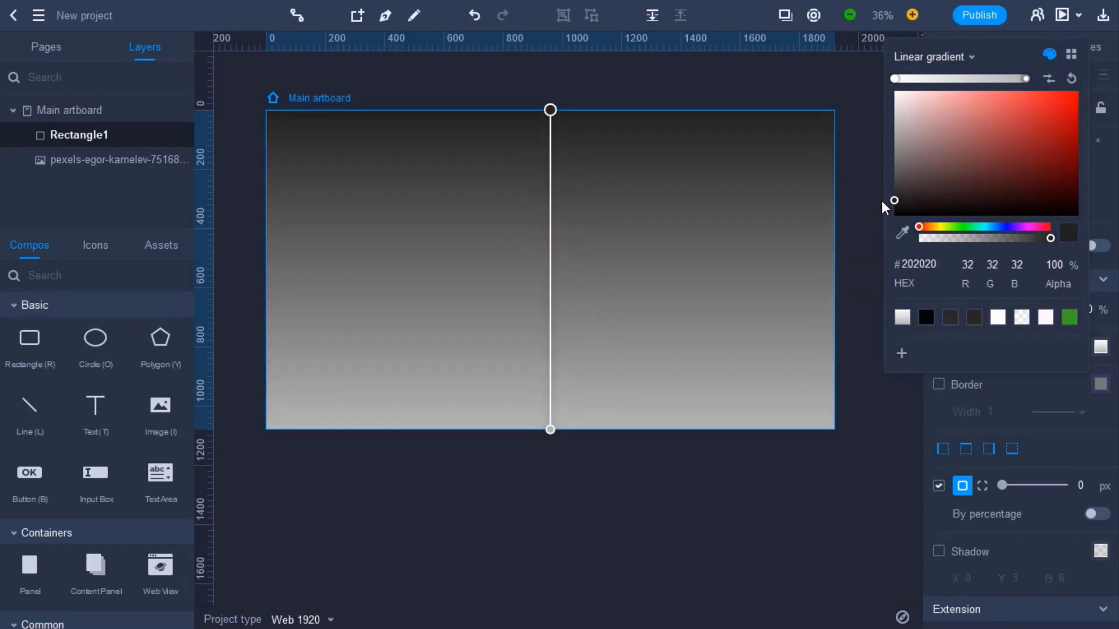
click(990, 243)
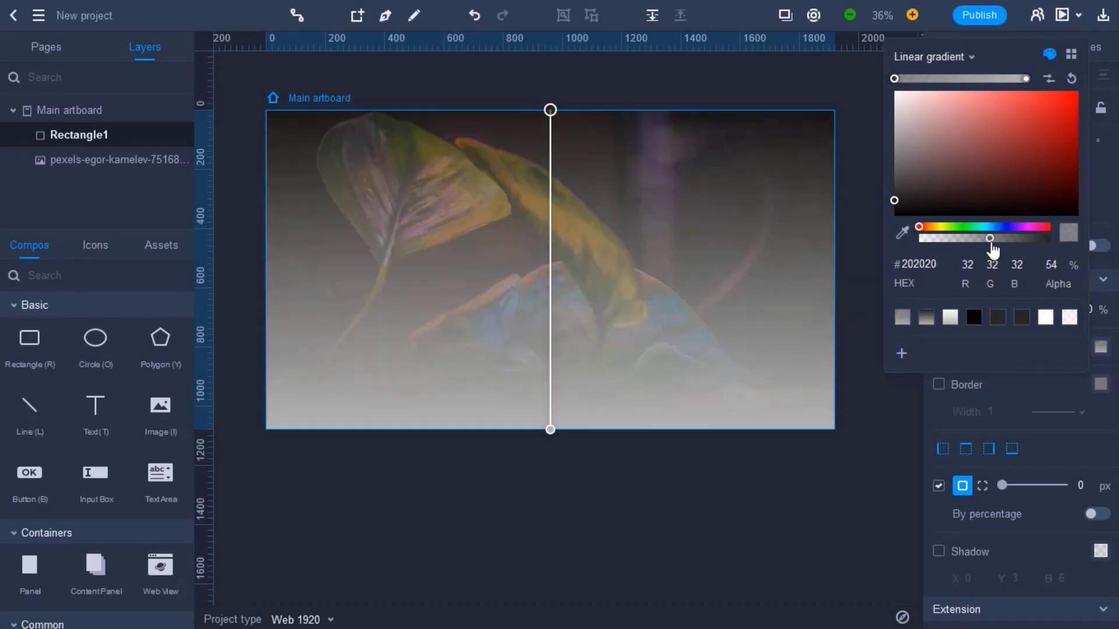
drag(992, 245, 994, 246)
- Set the gradient's end stop to black #000000 with 96% alpha
click(1025, 79)
drag(960, 164, 857, 235)
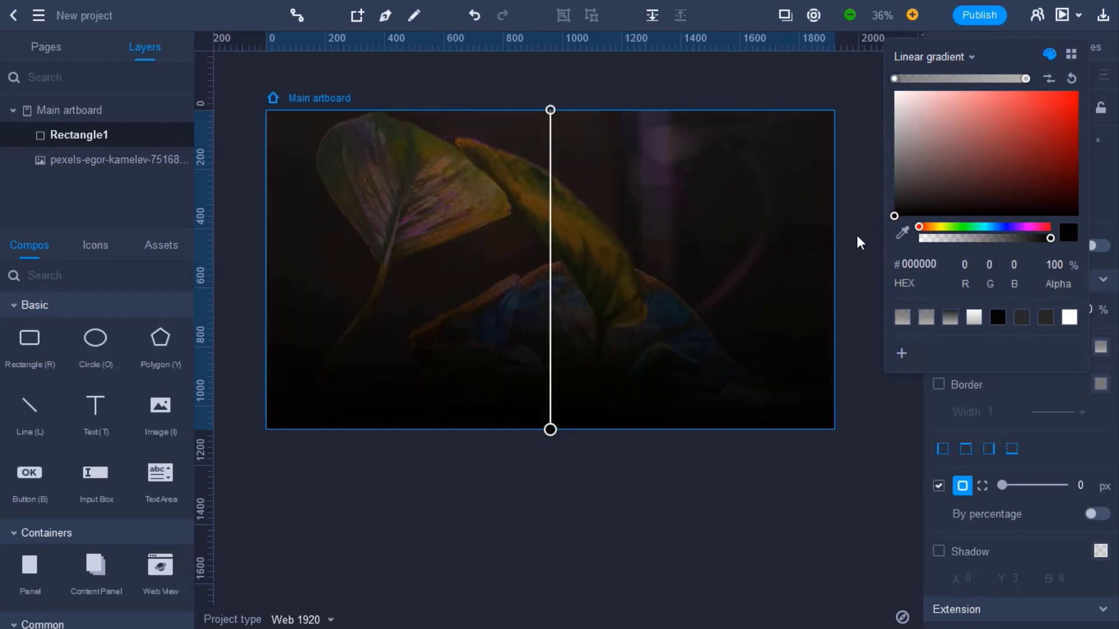
click(1043, 240)
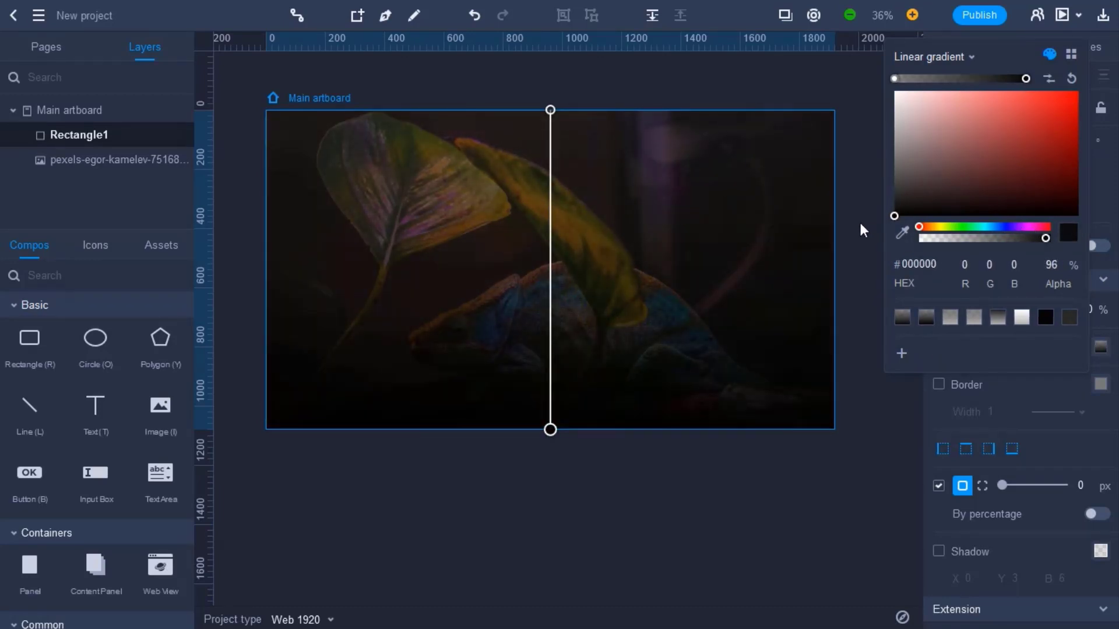
- Change the gradient's start stop to black #000000 with about 16% alpha, and deselect the rectangle
click(894, 78)
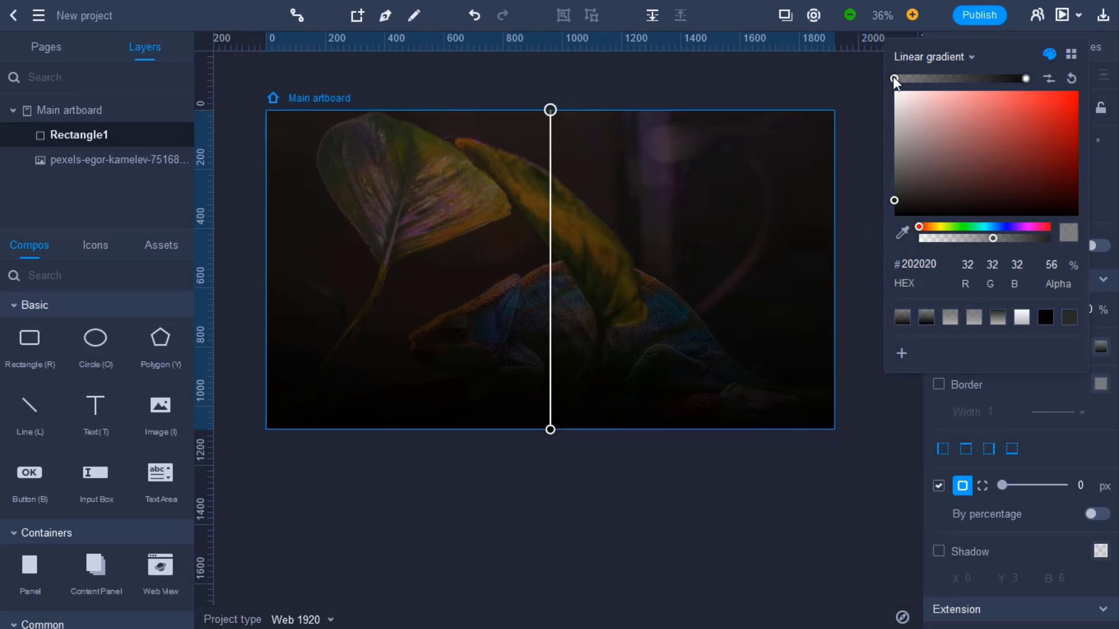
click(1009, 239)
drag(1028, 244, 1050, 239)
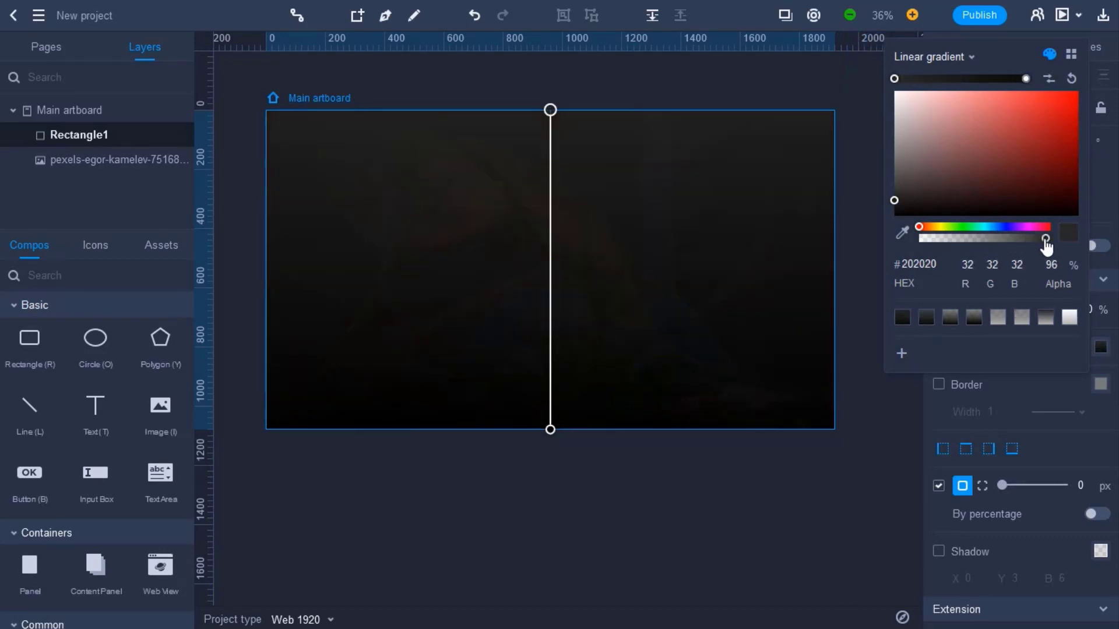
drag(895, 201, 914, 233)
drag(1008, 239, 949, 249)
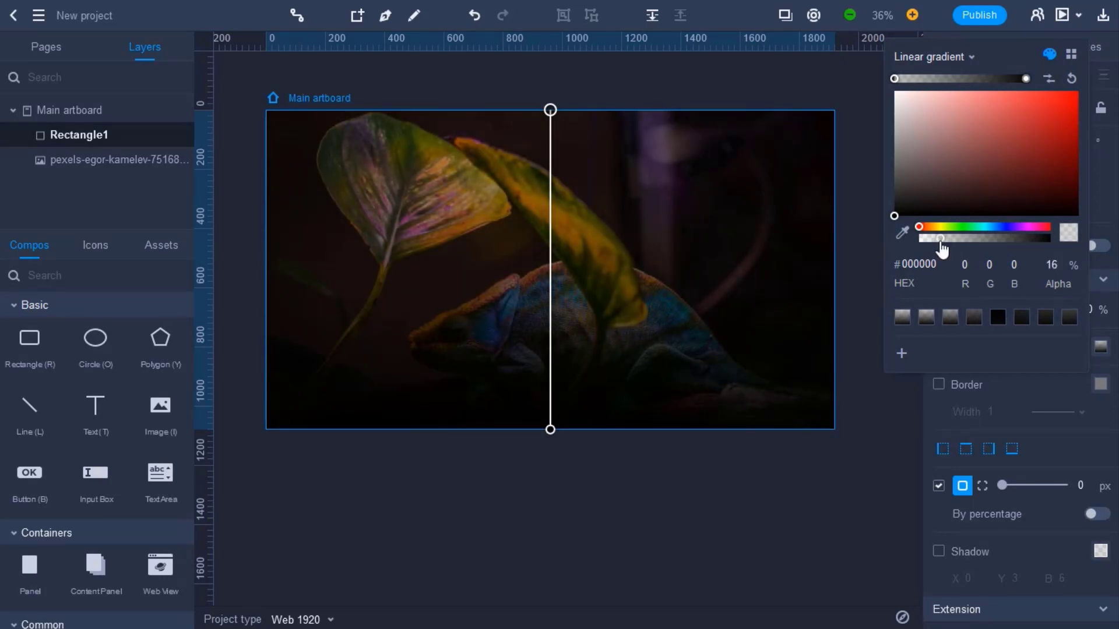
click(727, 562)
click(630, 484)
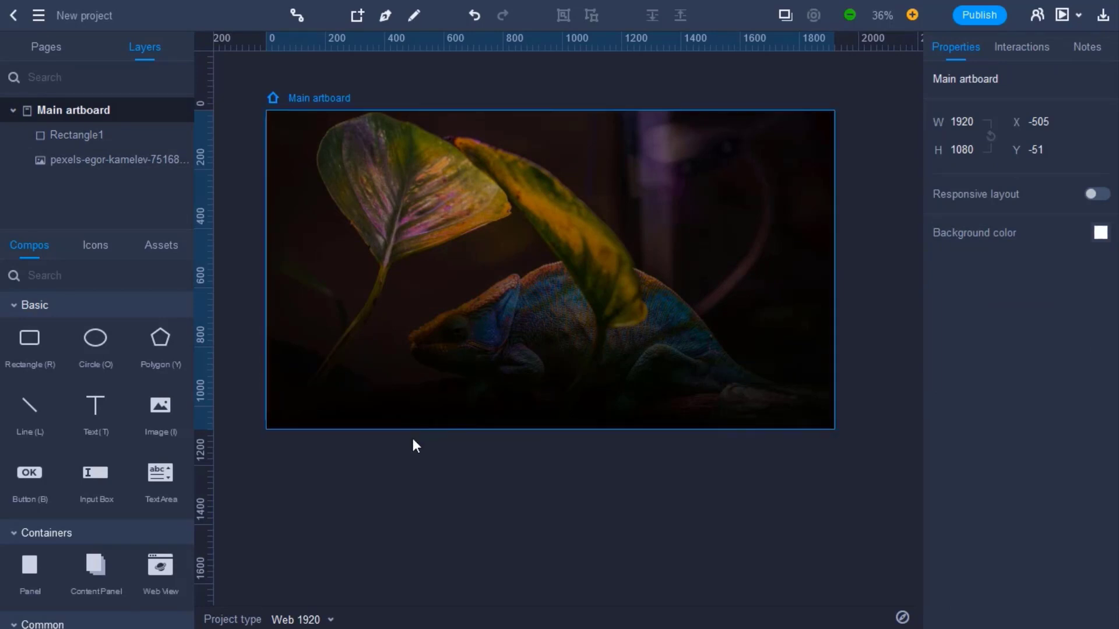
- Add a text element near the artboard's upper-left area at about X 169, Y 150, and replace its placeholder with "animal's"
click(97, 408)
drag(315, 155, 316, 156)
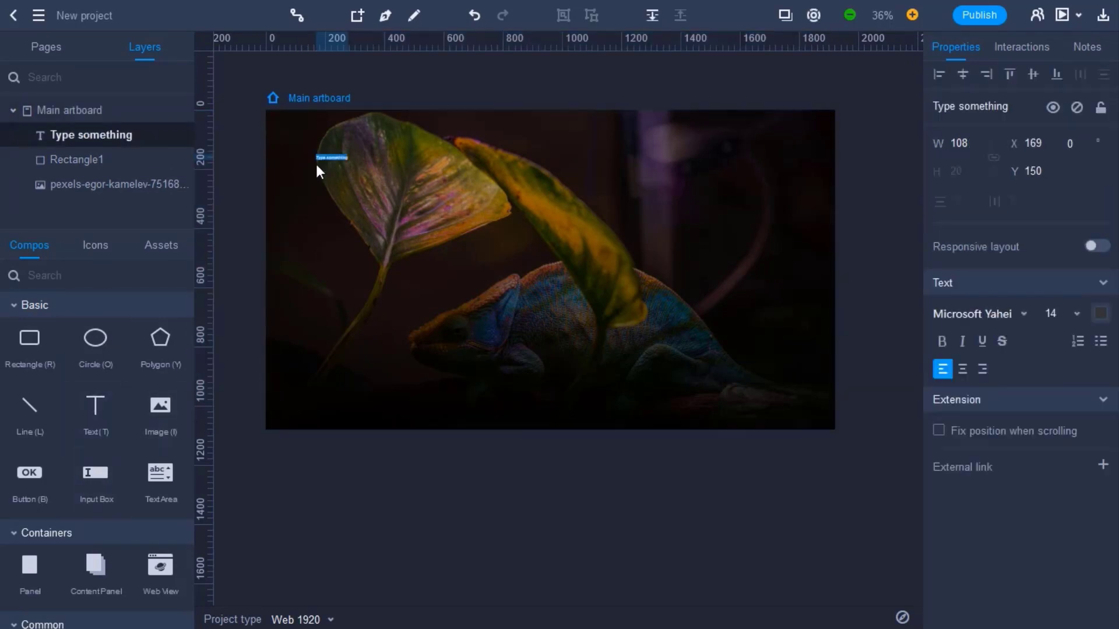
scroll(316, 160, up, 6)
double_click(336, 137)
key(ctrl+a)
key(BackSpace)
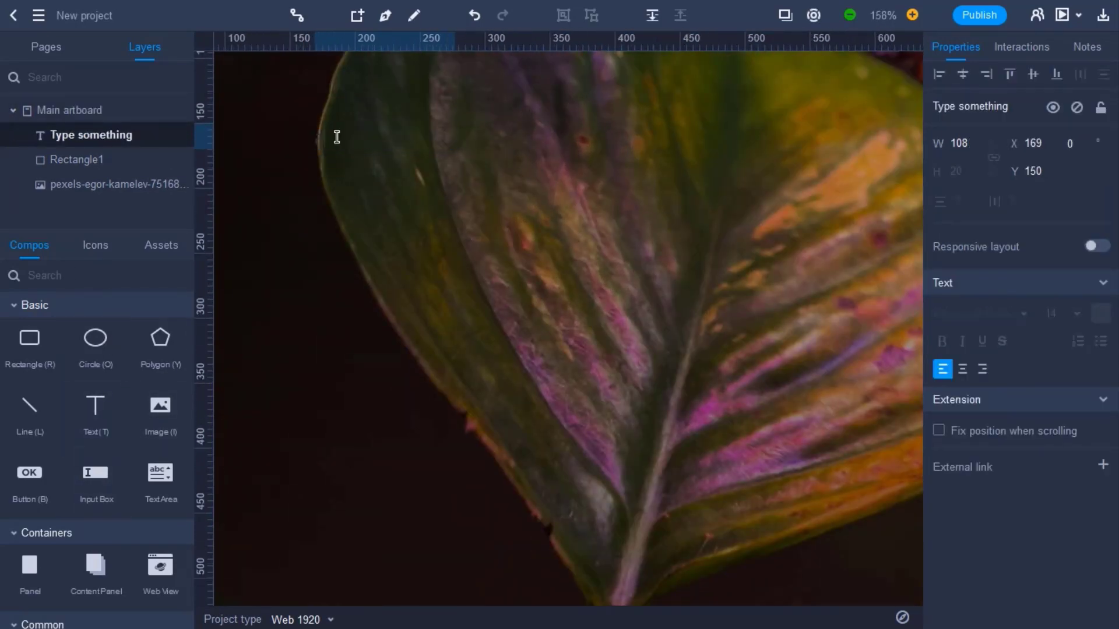
- Set the "animal's" text to the Arial Bold font at size 18
key(ctrl+a)
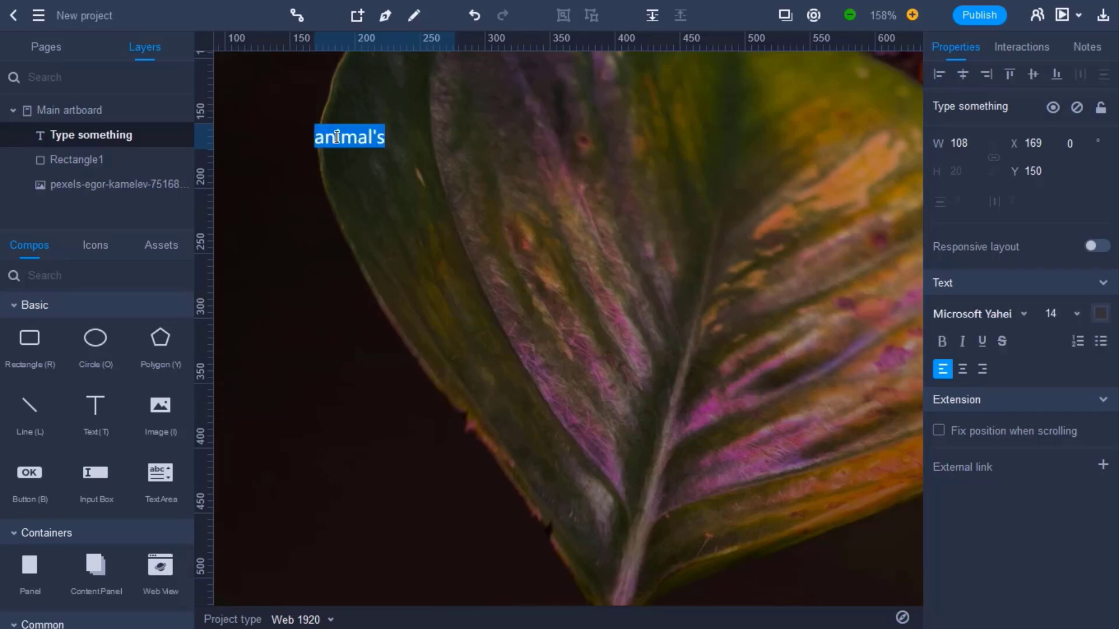
click(1023, 319)
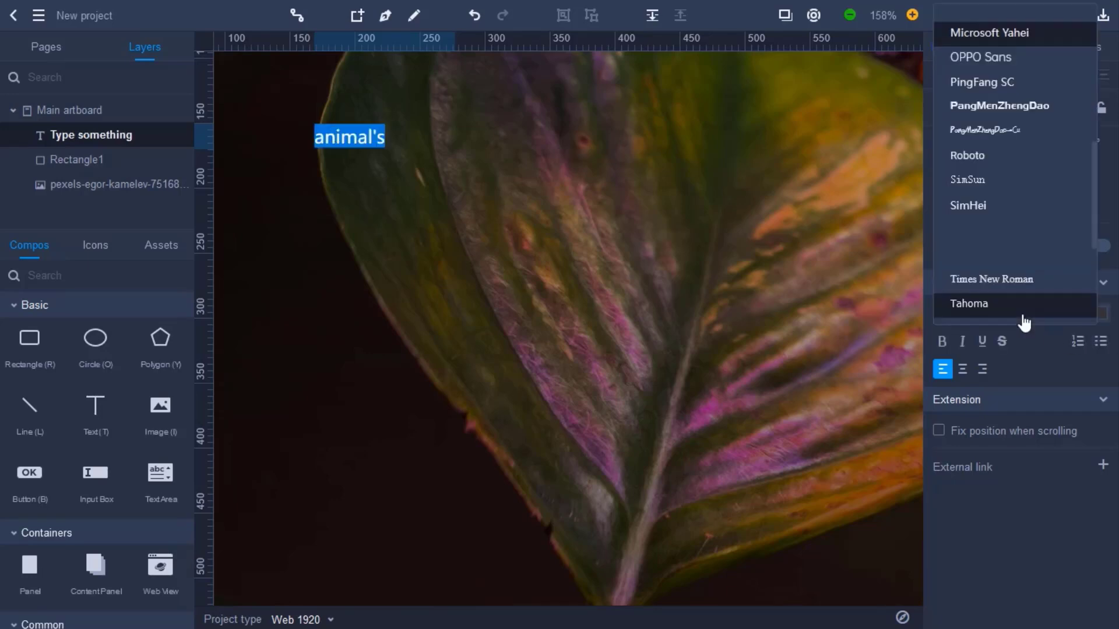
scroll(990, 228, up, 5)
scroll(988, 229, up, 2)
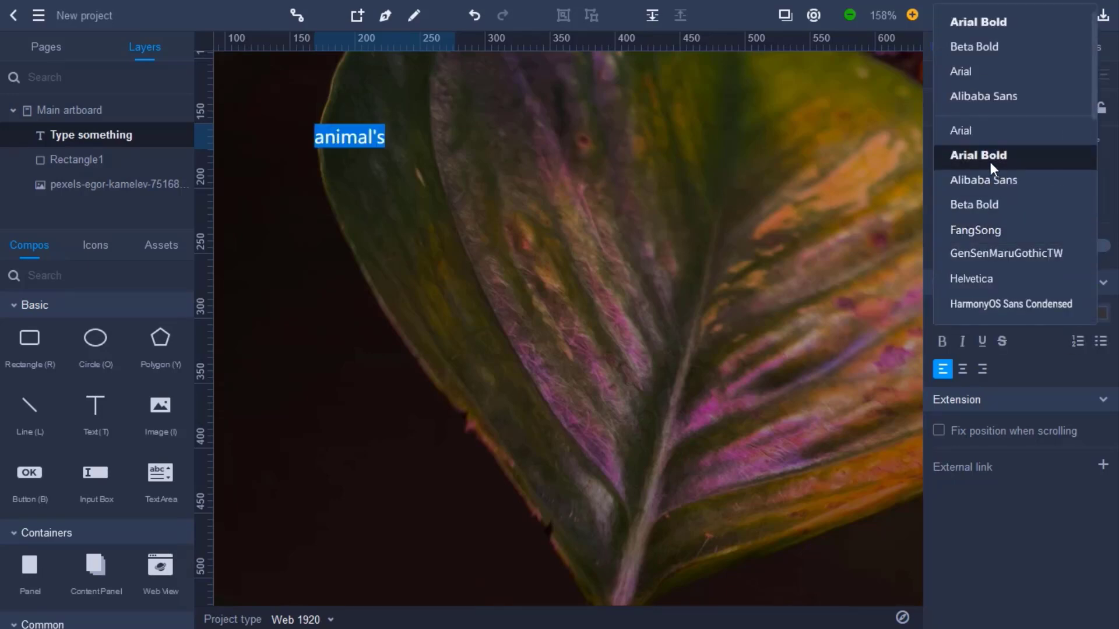
click(990, 162)
click(1074, 315)
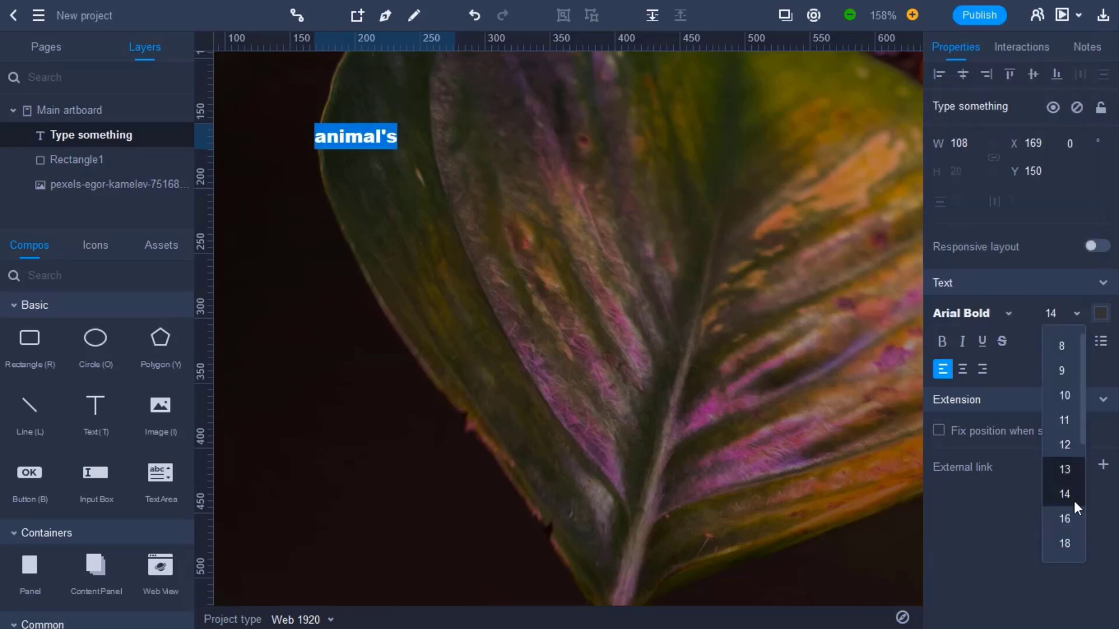
click(1064, 545)
scroll(427, 183, down, 5)
scroll(427, 183, down, 3)
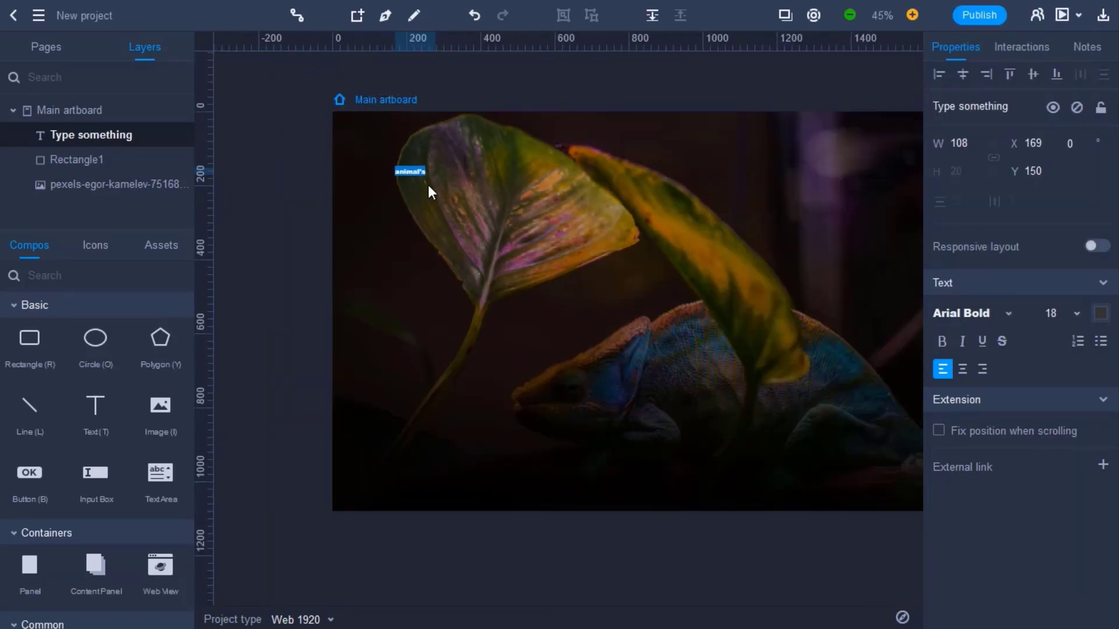
- Move the "animal's" text into the artboard's upper-left corner at about X 42, Y 30, and colour it white #FFFFFF
drag(410, 171, 365, 129)
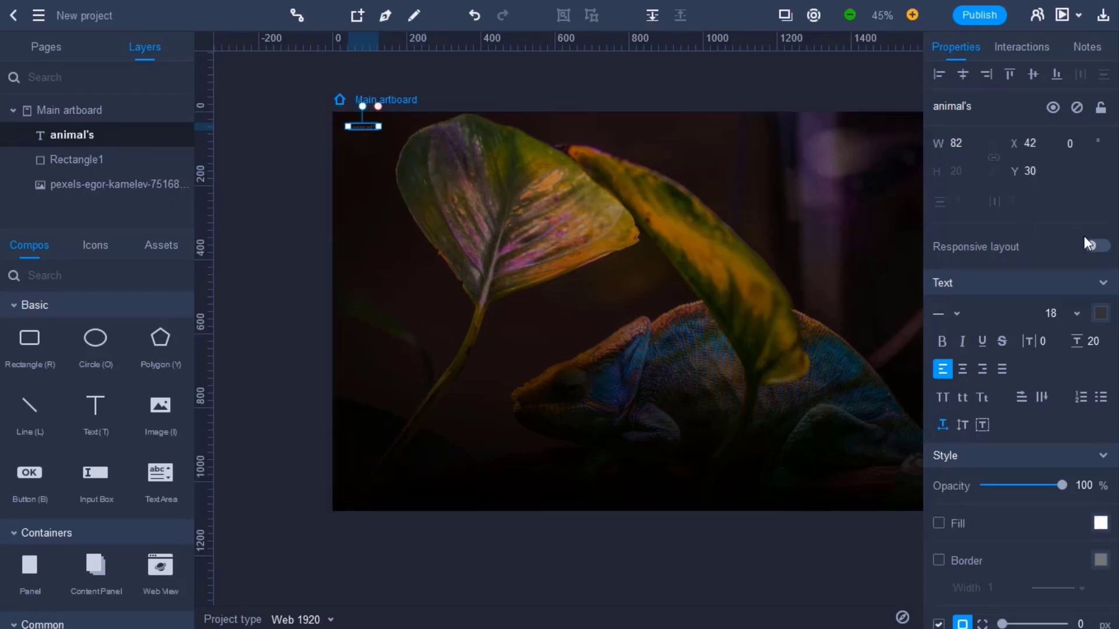
click(1100, 315)
drag(896, 440, 886, 320)
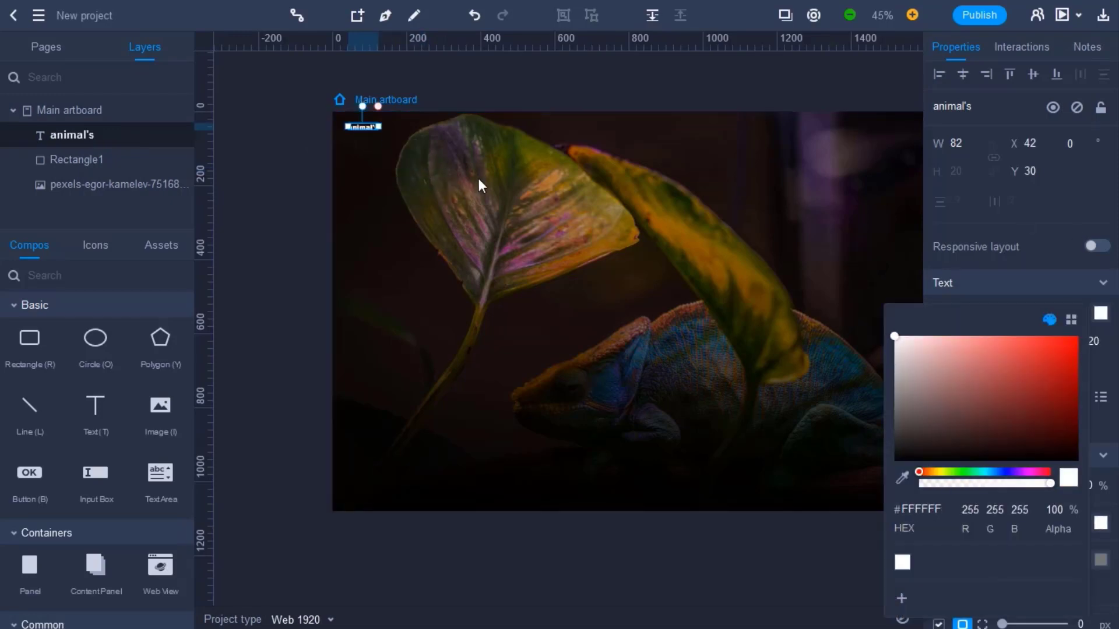
click(270, 123)
click(270, 122)
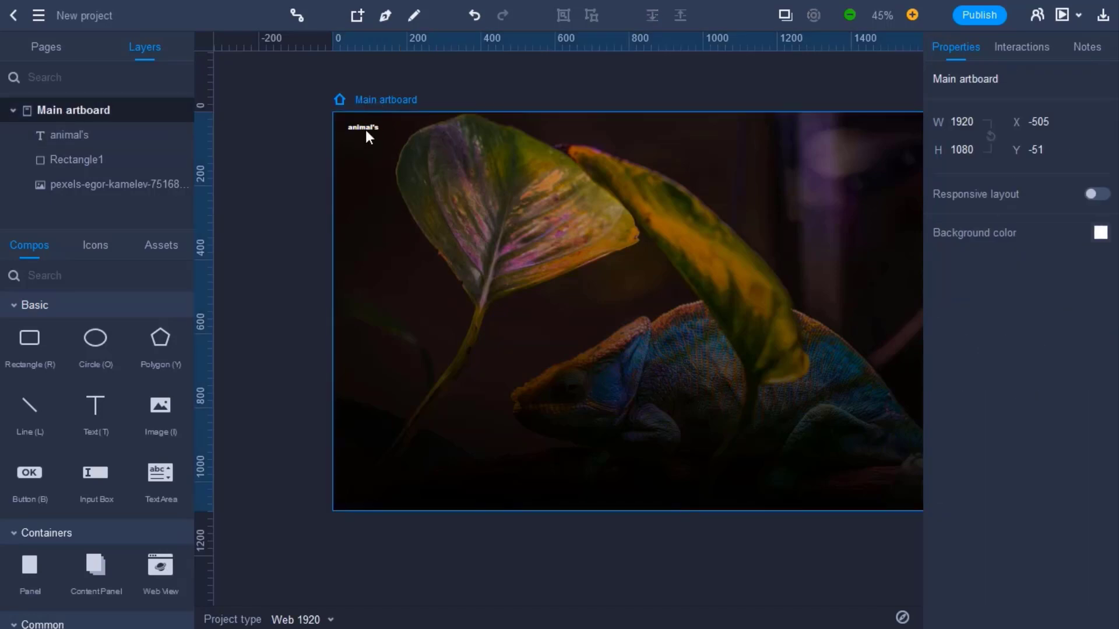
- Shift the "animal's" text to about X 95, Y 74 and set its font size to 30
drag(366, 130, 380, 144)
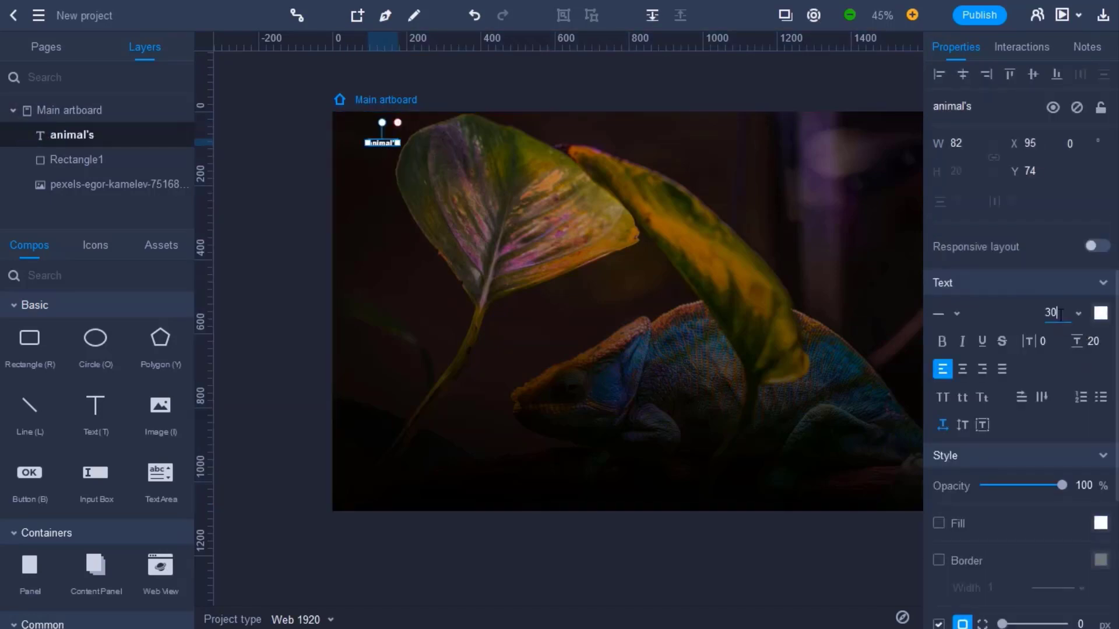
key(Return)
click(294, 190)
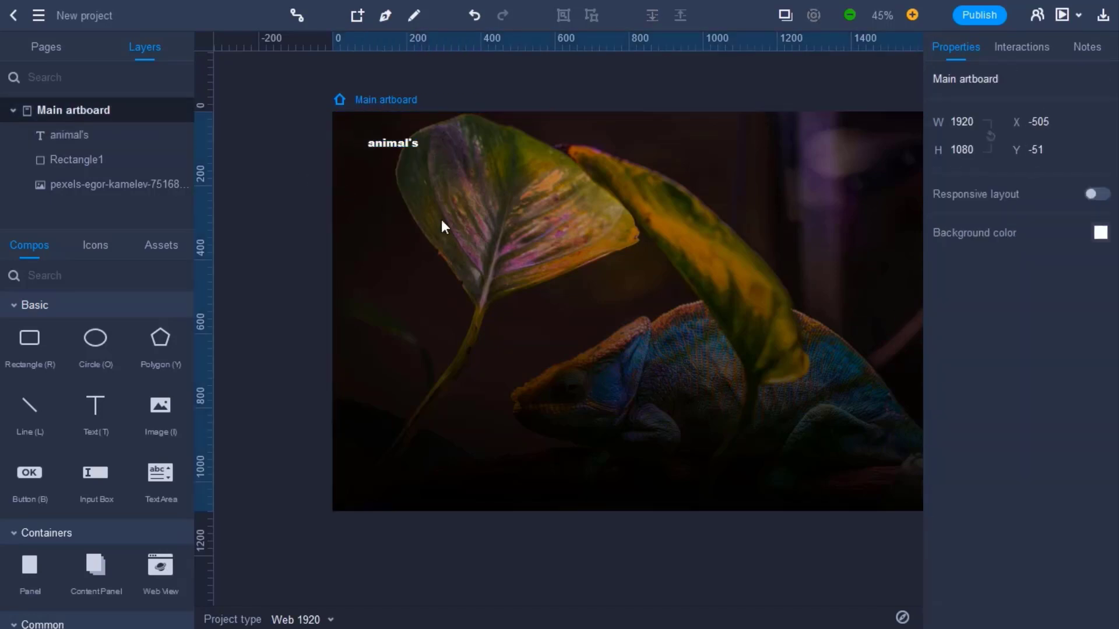
- Add a second text element in the artboard's upper-right area at about X 1352, Y 66, and make it read "Home"
scroll(709, 219, down, 3)
drag(93, 409, 792, 166)
scroll(862, 172, up, 5)
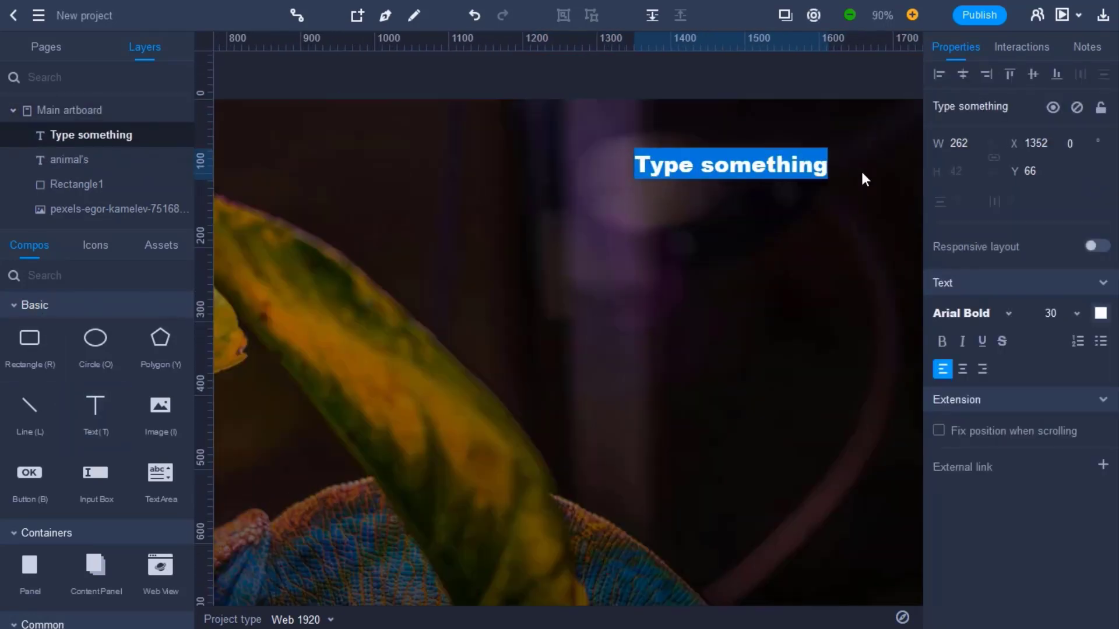
scroll(861, 174, down, 1)
click(866, 260)
click(687, 99)
scroll(761, 118, down, 3)
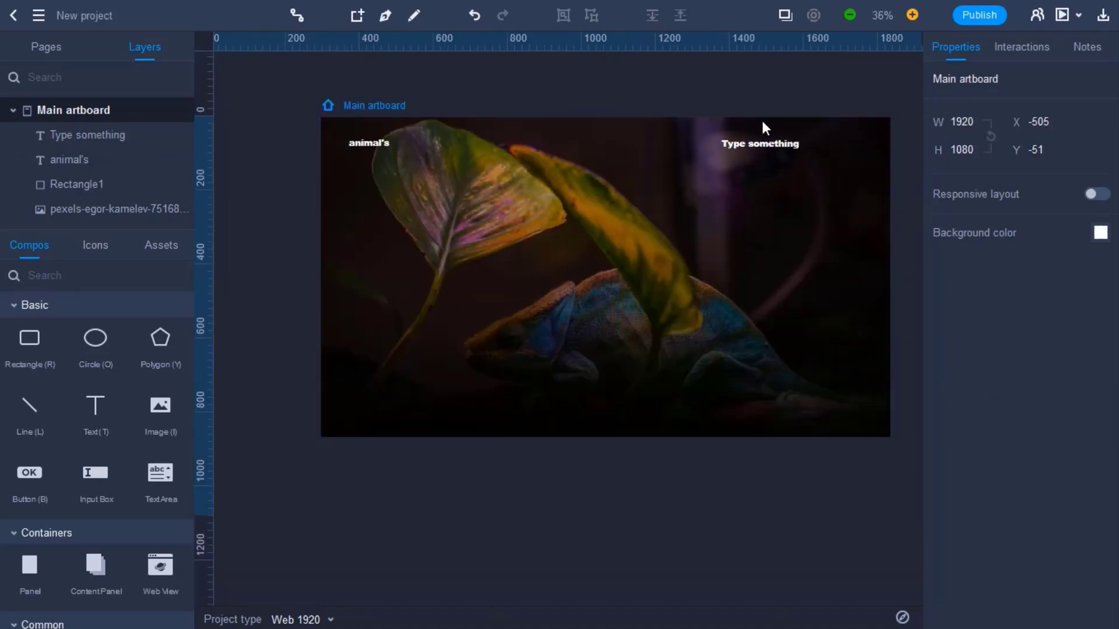
scroll(856, 130, up, 2)
double_click(642, 148)
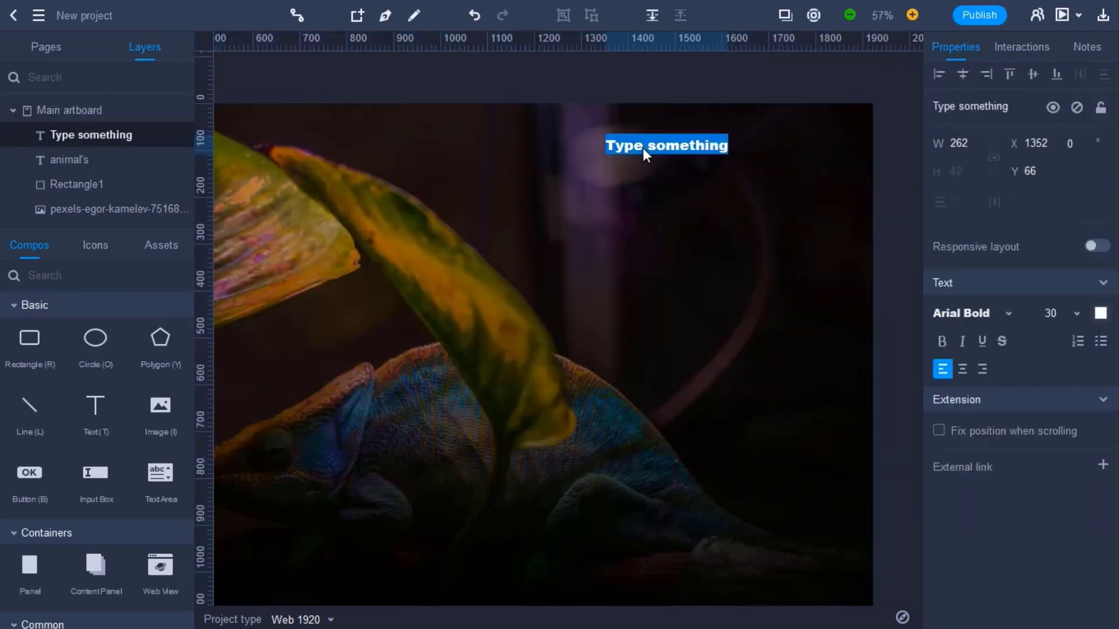
text(Home)
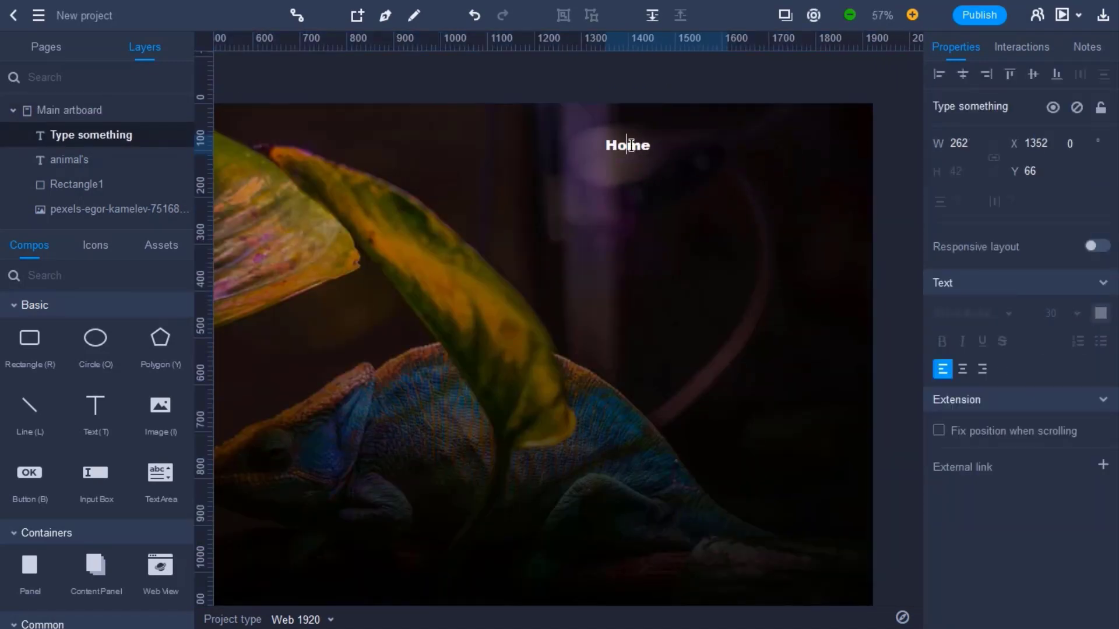
- Set the "Home" text to the Beta Bold font at size 16
double_click(630, 144)
click(1015, 318)
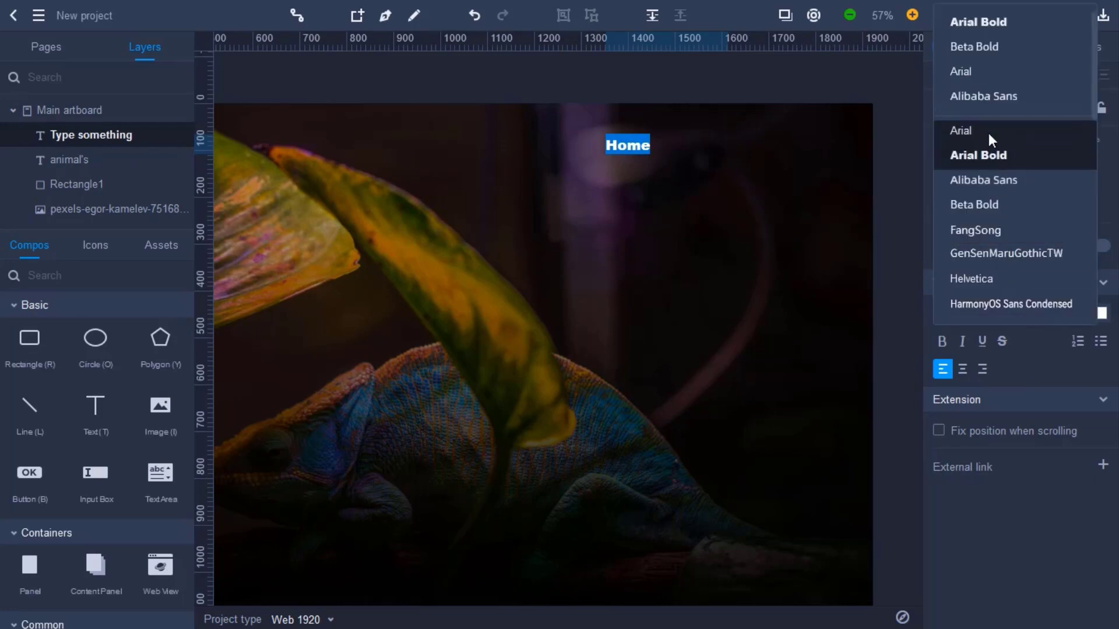
click(1000, 202)
click(1063, 314)
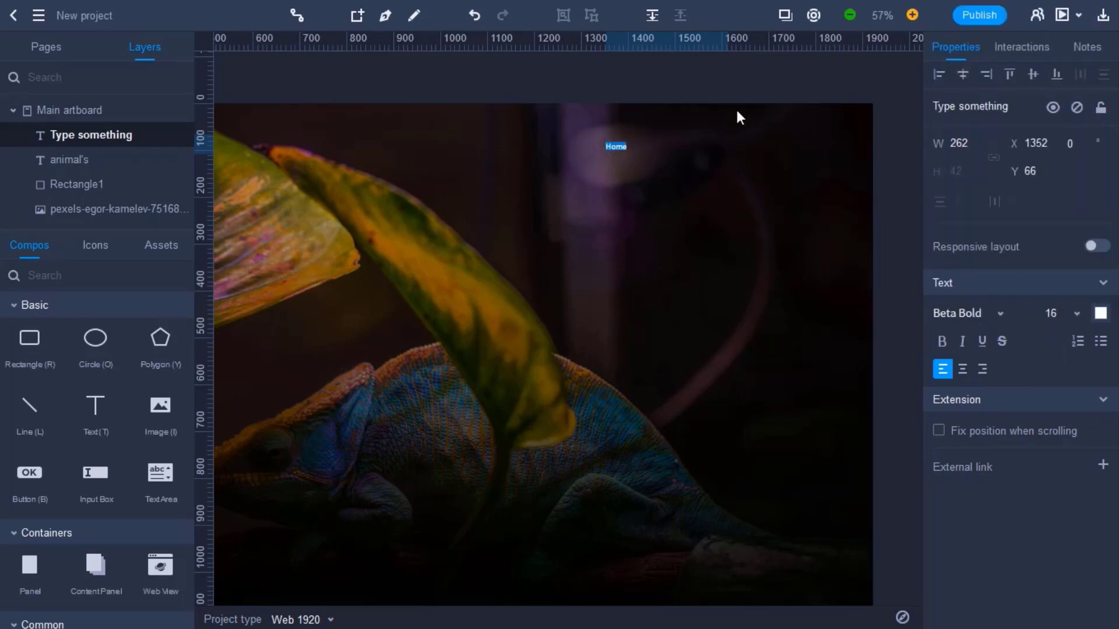
key(Escape)
- Duplicate the "Home" text to its right at about X 1473 and change the copy to "About"
scroll(707, 92, up, 3)
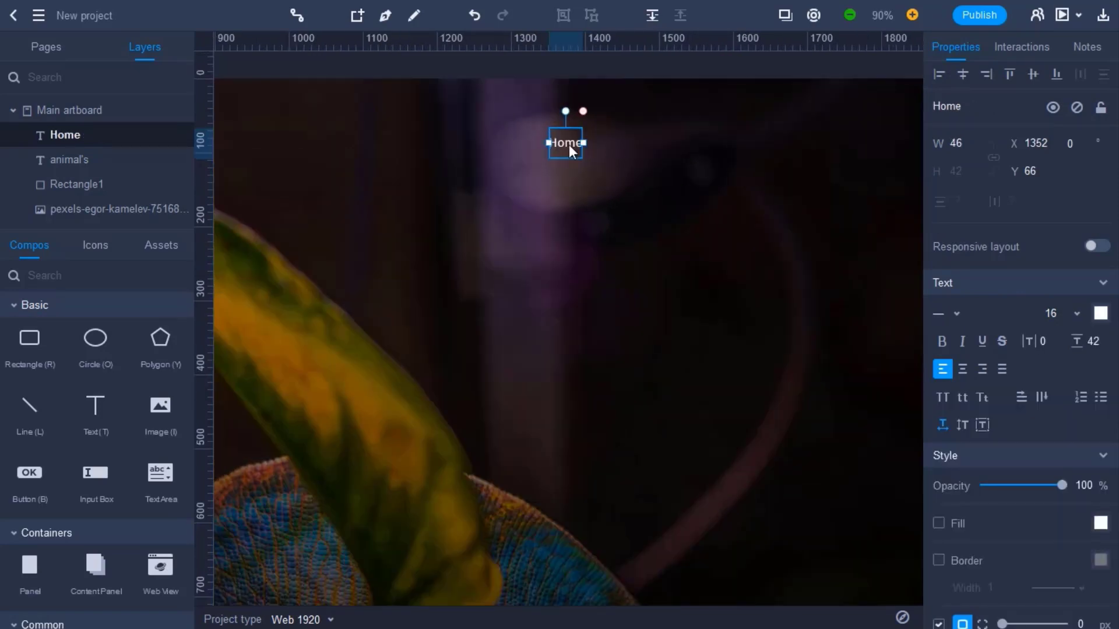
key(ctrl+d)
drag(566, 141, 655, 142)
double_click(655, 142)
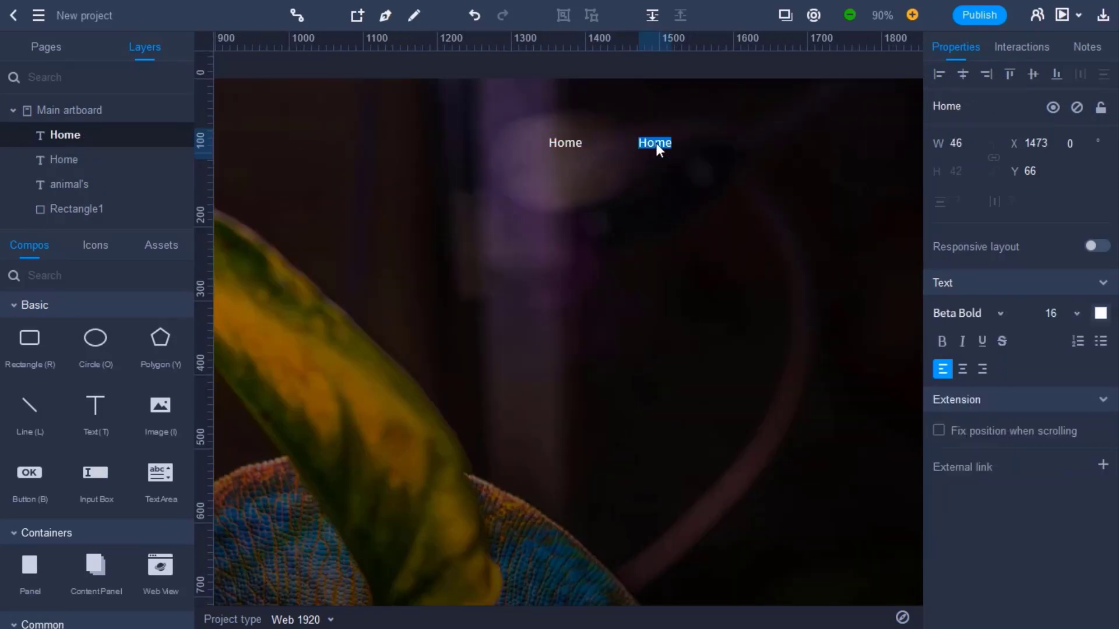
text(About)
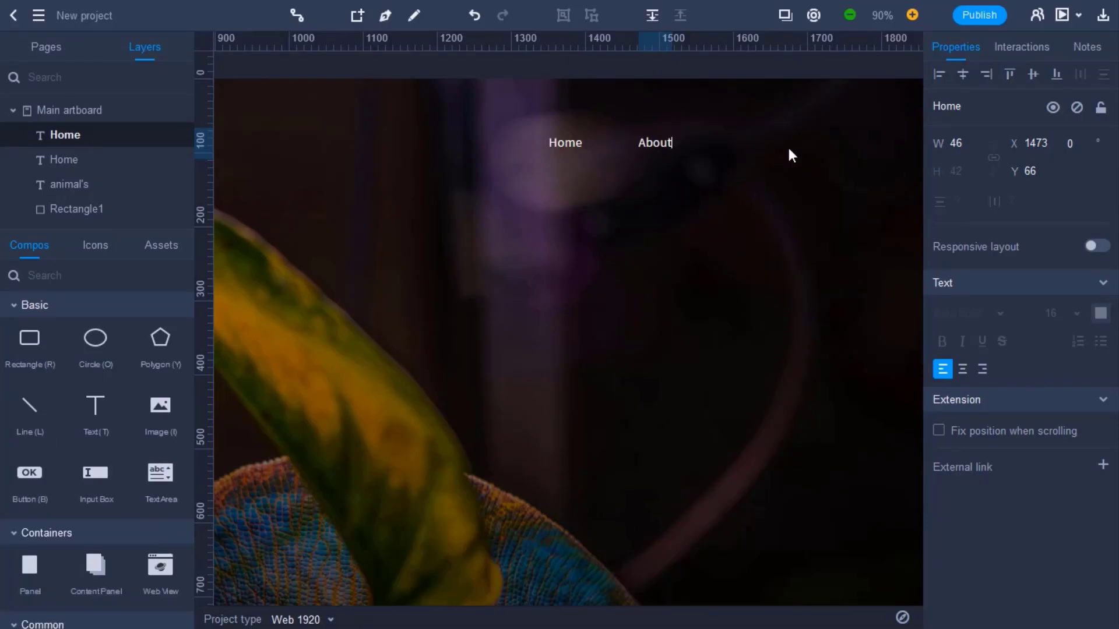
key(Escape)
- Copy the "Home" text to the right of "About" at about X 1586 and change the copy to "Contact"
click(567, 146)
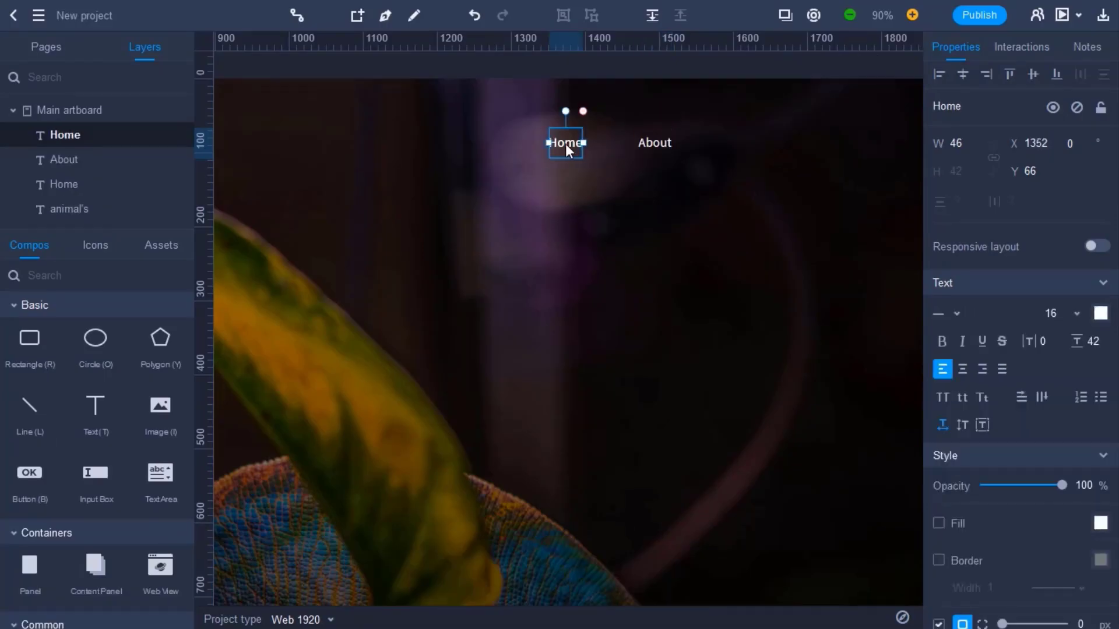
drag(565, 146, 735, 144)
double_click(736, 144)
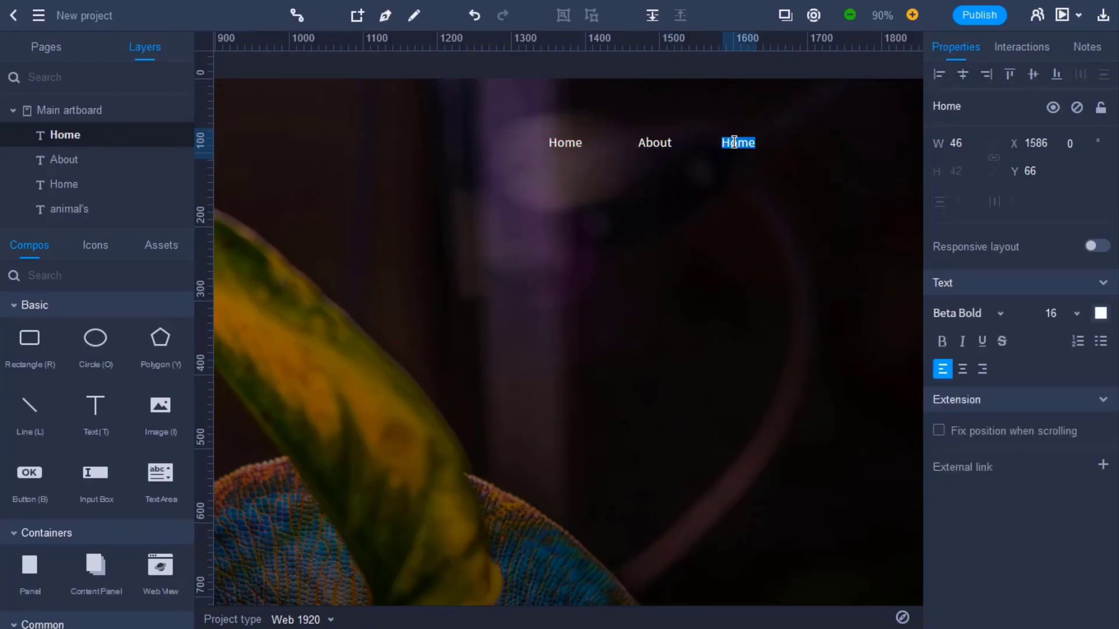
text(Contact)
key(Escape)
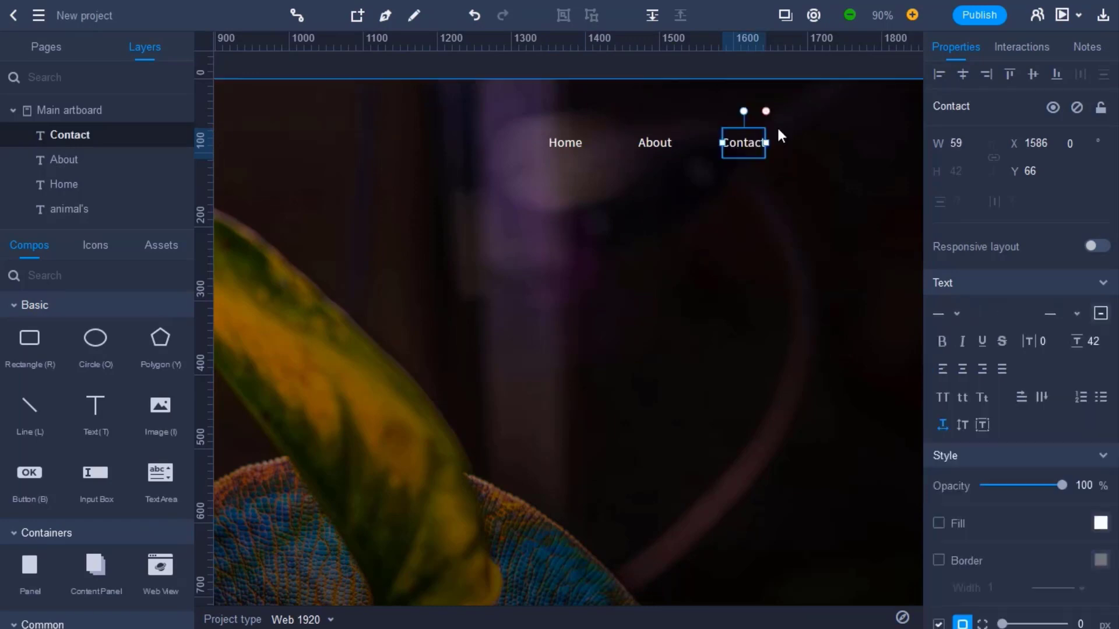
- Copy the "Home" text to the right of "Contact" at about X 1704 and change the copy to "Privacy Policy"
drag(565, 143, 818, 148)
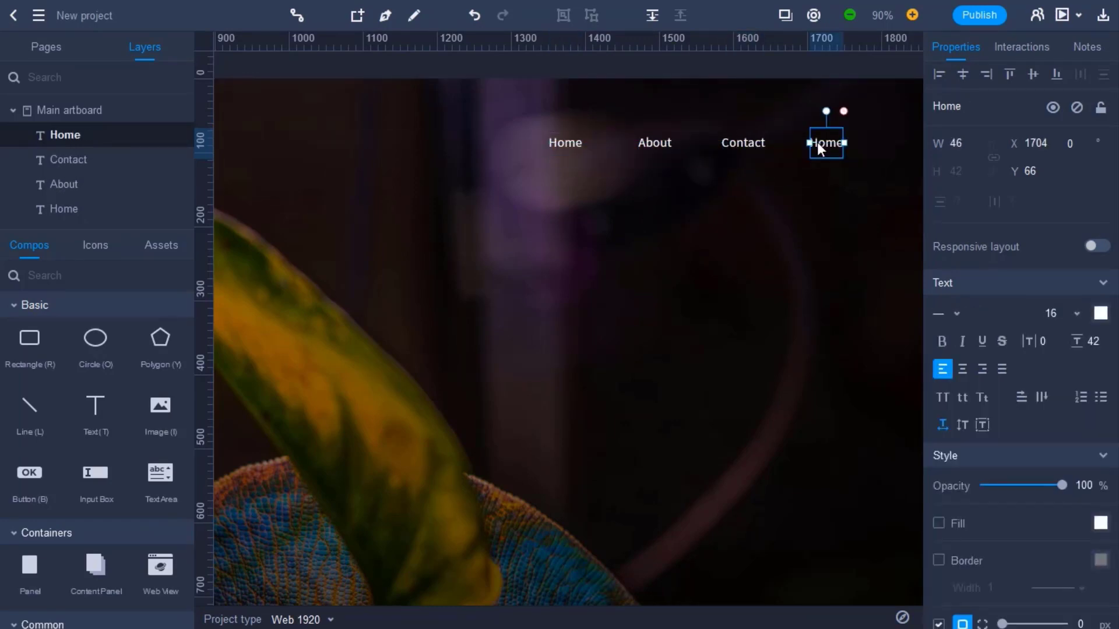
double_click(819, 149)
text(Privacy Policy)
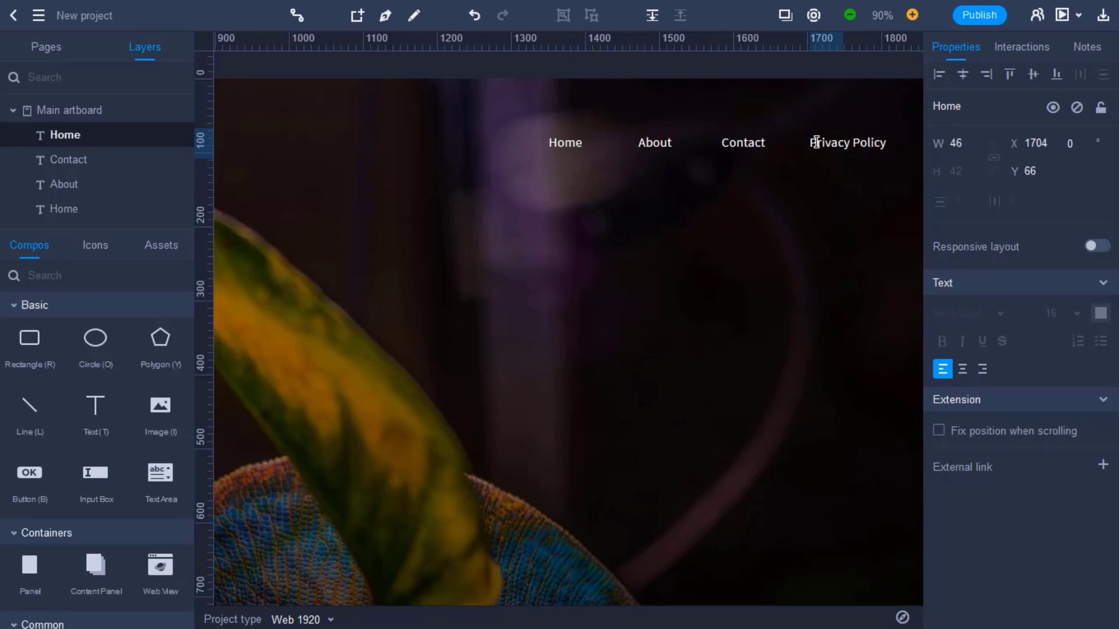
- Move the About, Contact and Privacy Policy texts closer together toward Home
scroll(852, 155, down, 5)
scroll(906, 109, up, 2)
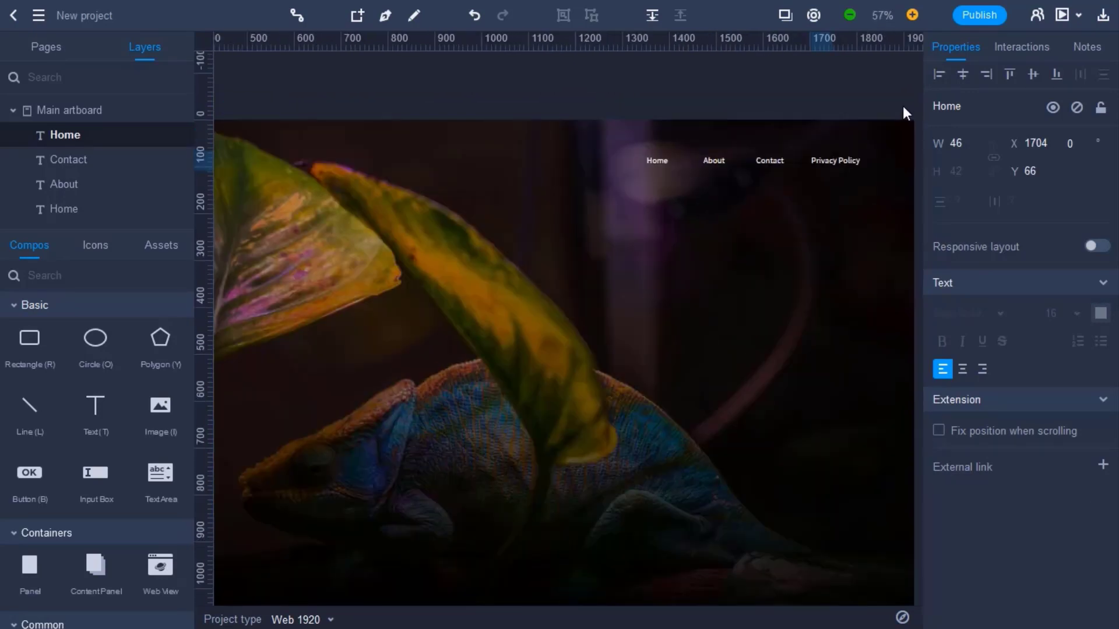
click(713, 161)
mouse_move(713, 161)
mouse_down()
mouse_move(698, 162)
mouse_move(735, 161)
mouse_up()
drag(827, 159, 801, 159)
- Align and evenly distribute the four navigation texts in their row, and move them together to about X 1231, Y 63
shift+click(748, 160)
shift+click(690, 159)
shift+click(648, 160)
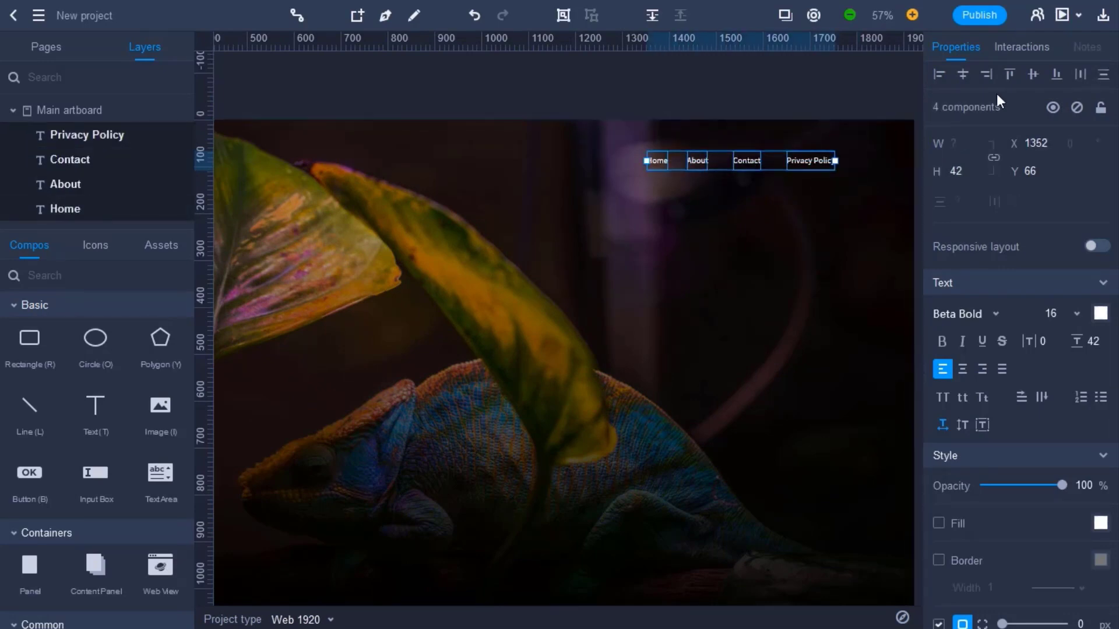
click(1032, 76)
click(1078, 80)
drag(749, 169, 692, 162)
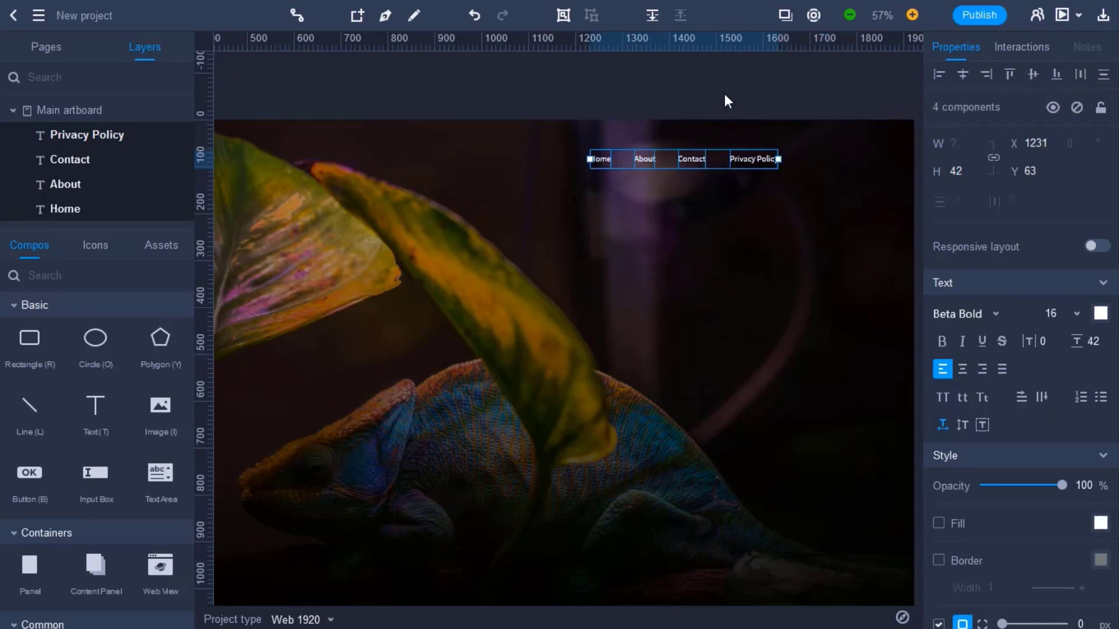
click(725, 101)
- Add a rectangle to the right of Privacy Policy at about X 1677, Y 63, and size it 160 × 50
drag(34, 354, 799, 175)
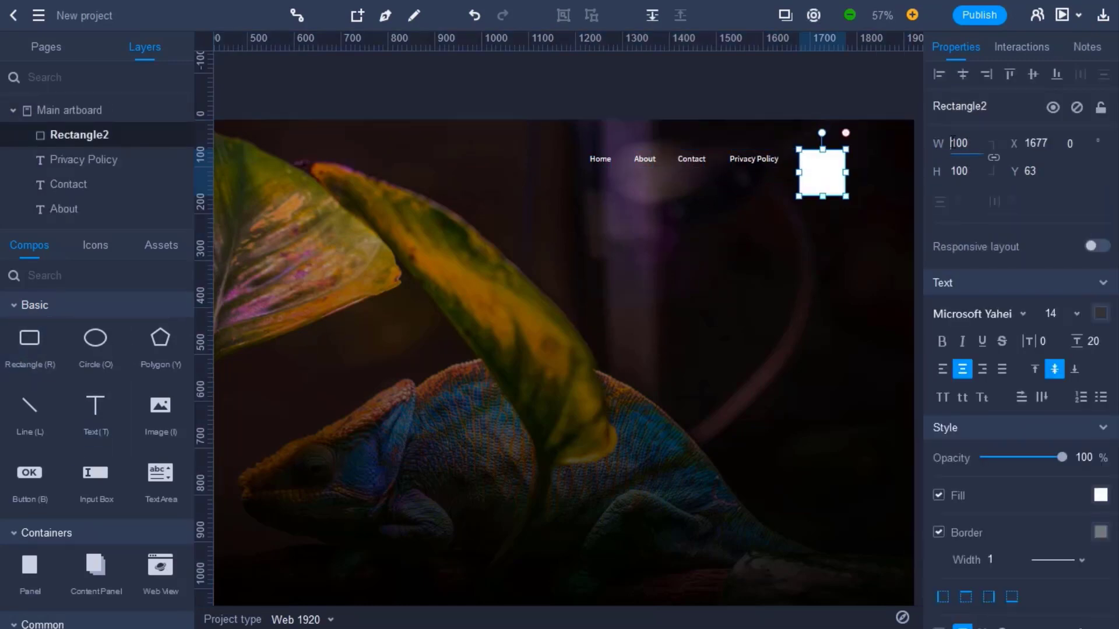
key(Return)
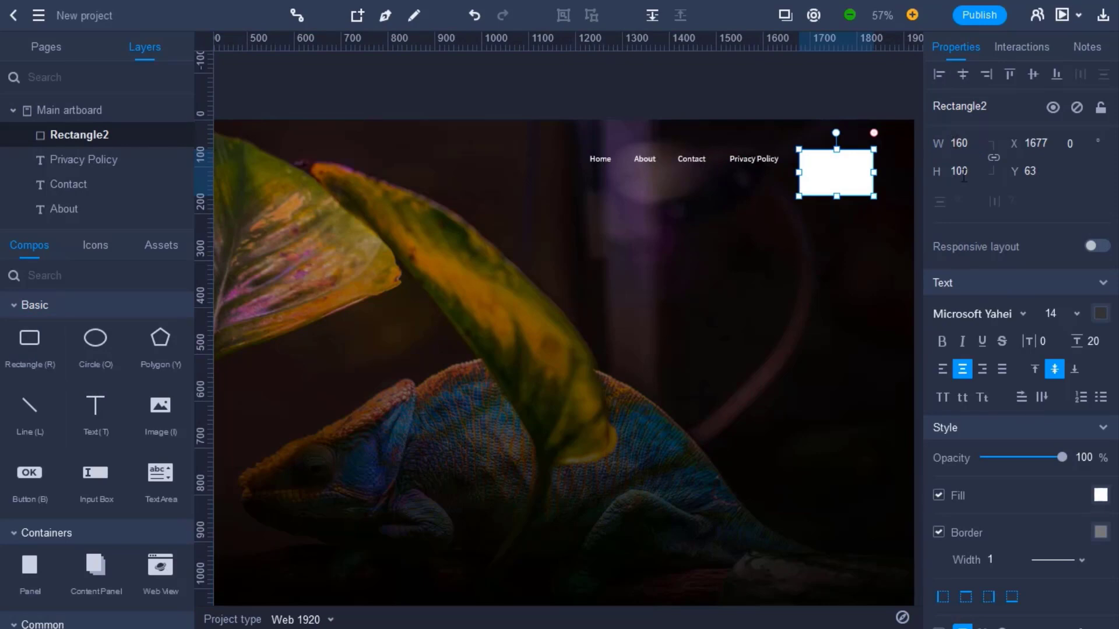
key(Return)
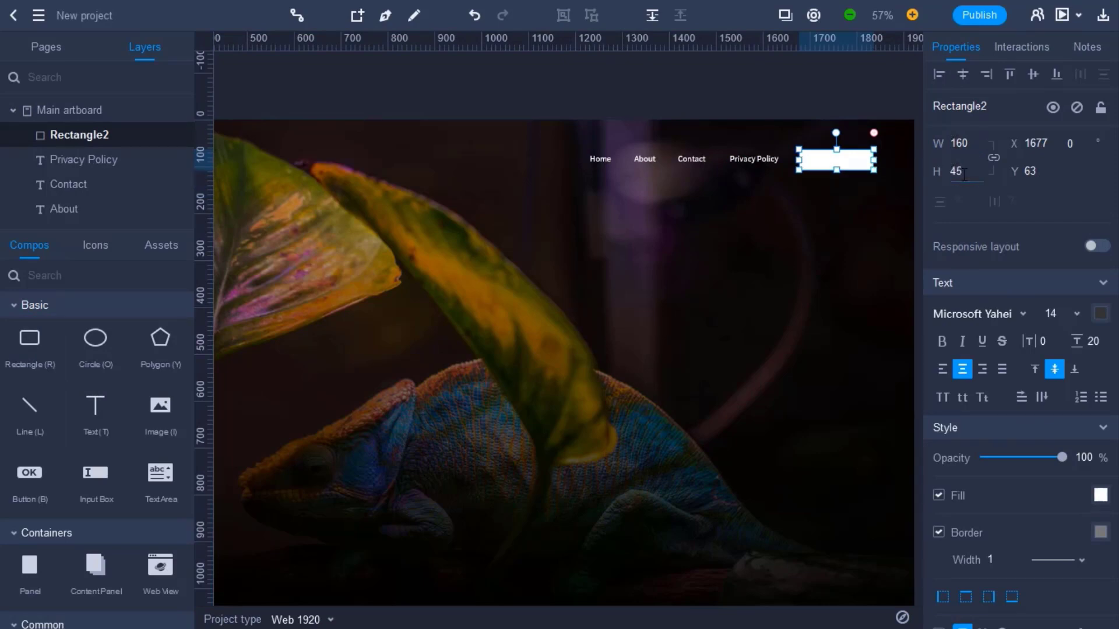
key(Return)
- Round the new rectangle's corners with a 25 px radius
scroll(994, 362, down, 5)
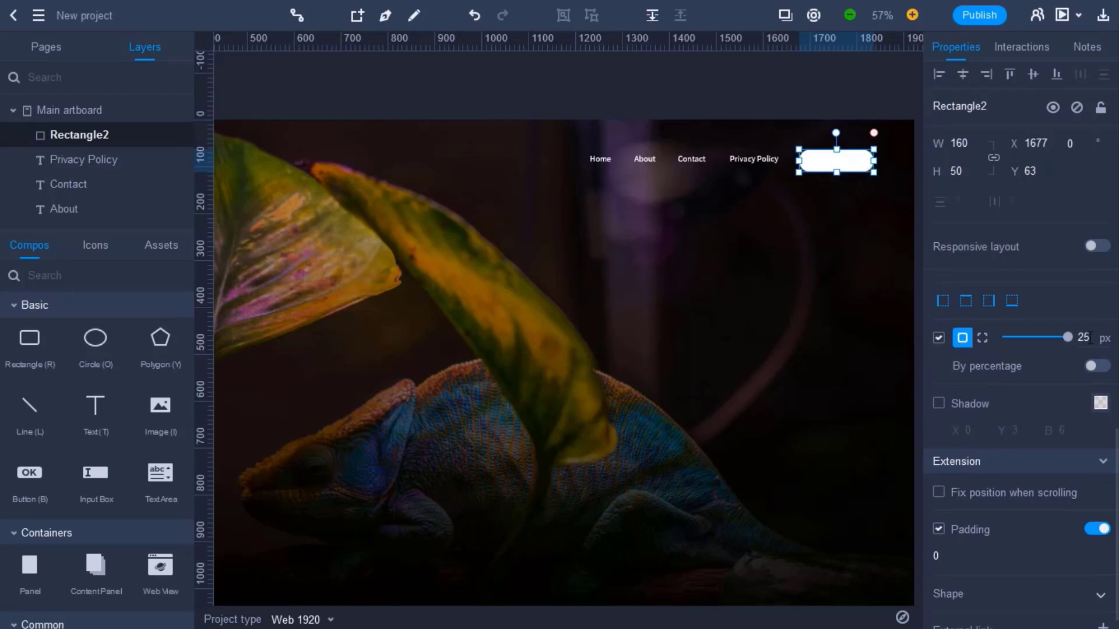
click(847, 201)
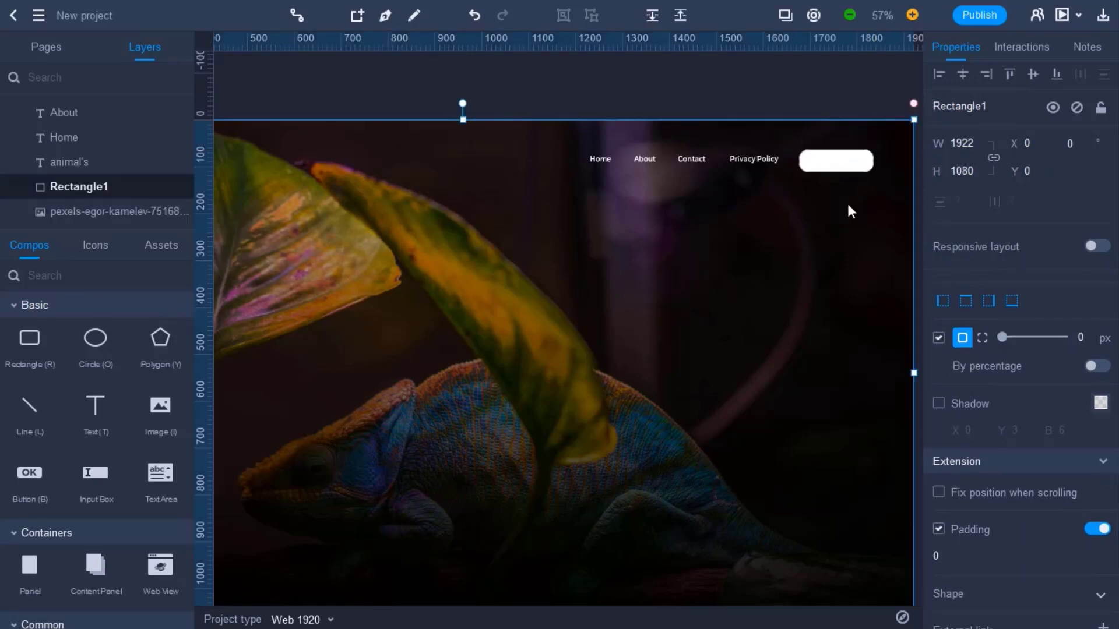
click(844, 166)
click(843, 304)
click(825, 161)
- Add the text LOGIN over the rounded rectangle and set its font to Beta Bold
drag(96, 411, 838, 176)
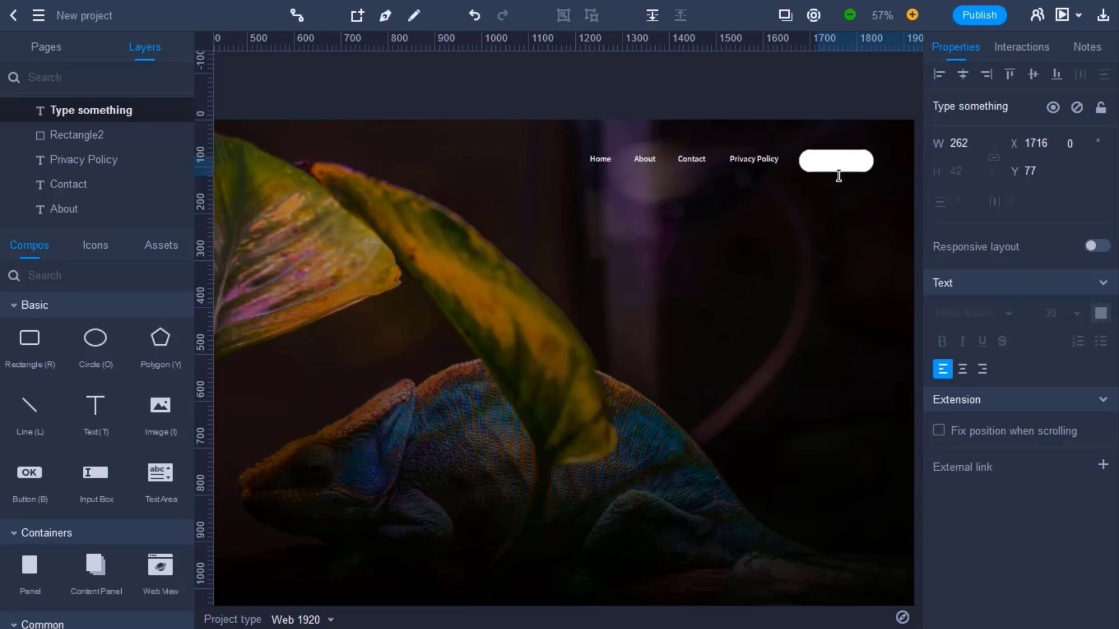
double_click(846, 169)
click(1006, 315)
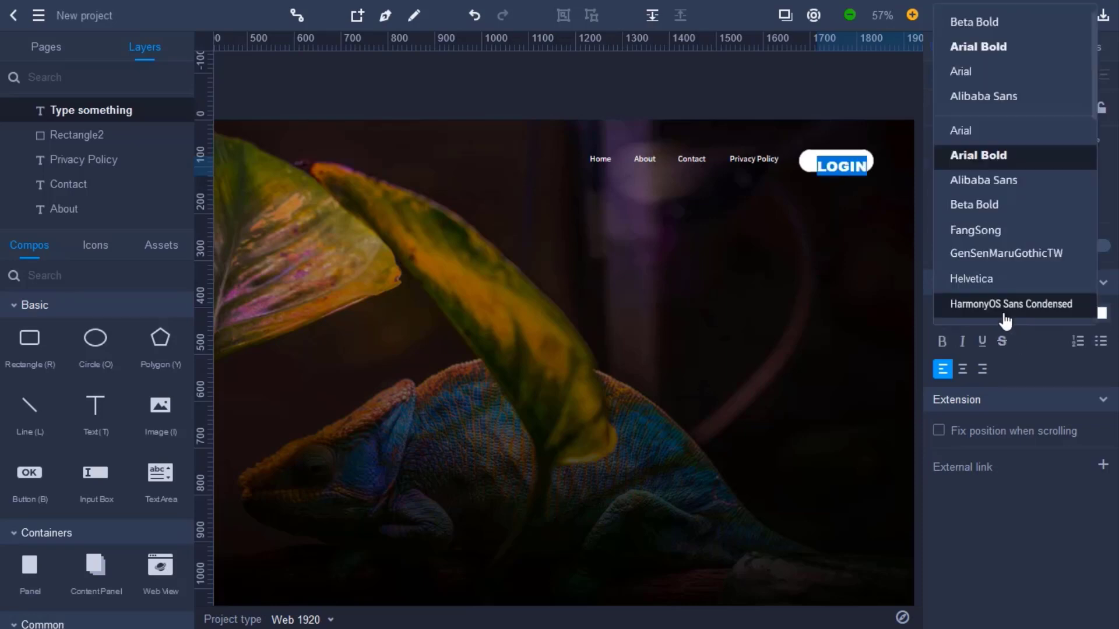
click(989, 216)
- Colour the LOGIN text black and set its font size to 16
click(1101, 313)
drag(921, 419, 877, 463)
click(1049, 293)
click(1051, 313)
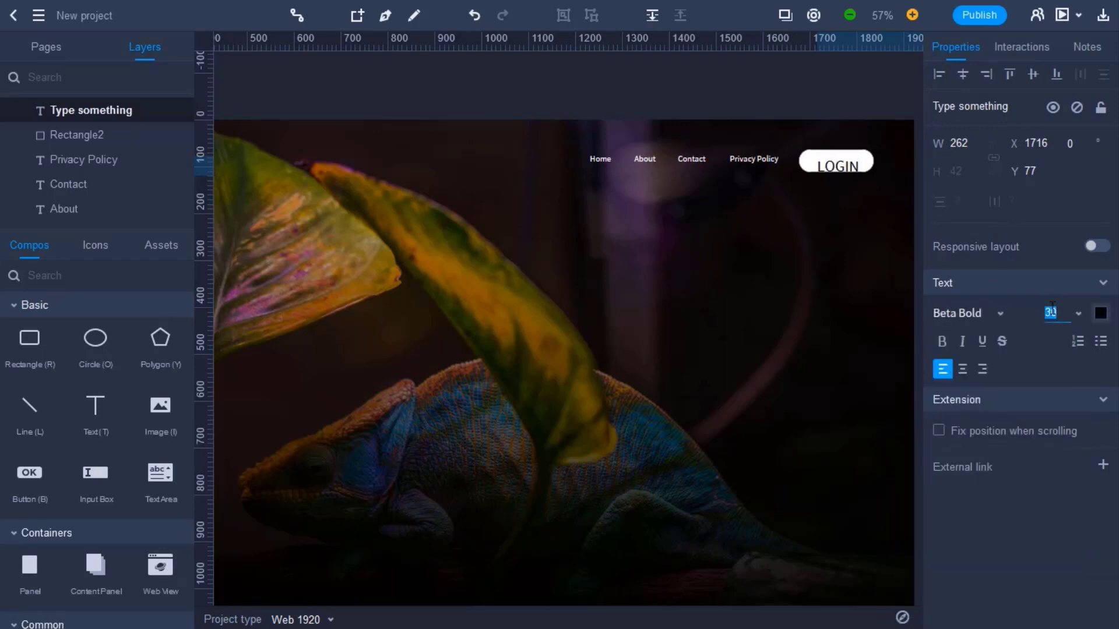
click(1004, 282)
click(858, 191)
- Move the LOGIN text to the centre of the rounded rectangle, at X 1733, Y 67
click(831, 164)
mouse_move(832, 169)
mouse_down()
mouse_move(840, 159)
mouse_move(832, 167)
mouse_up()
scroll(839, 163, up, 4)
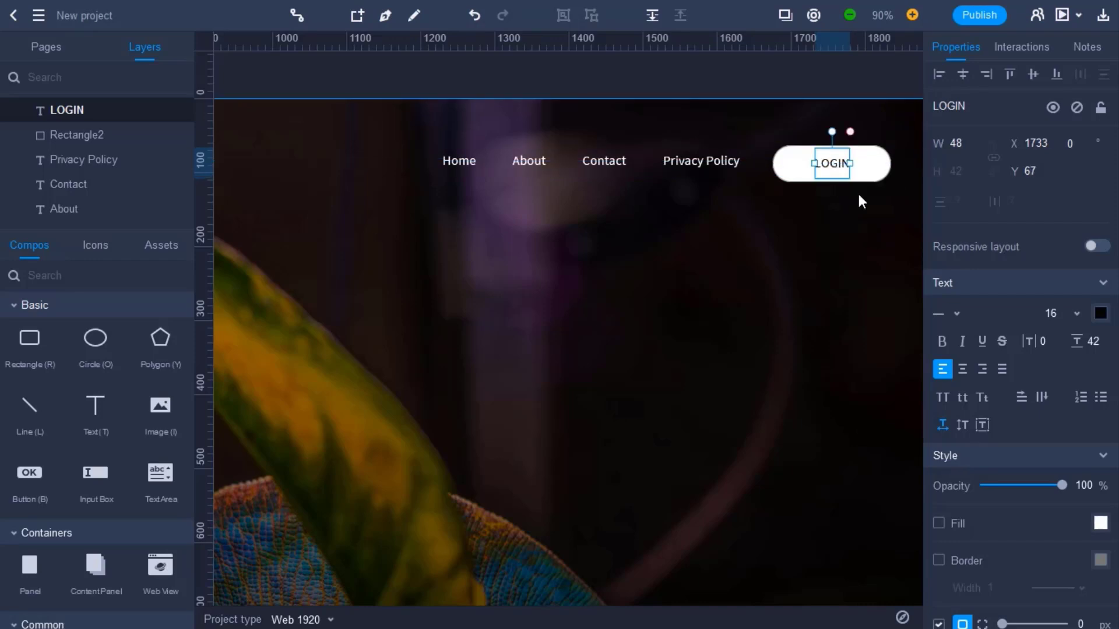
click(860, 177)
click(855, 170)
shift+click(836, 165)
click(782, 192)
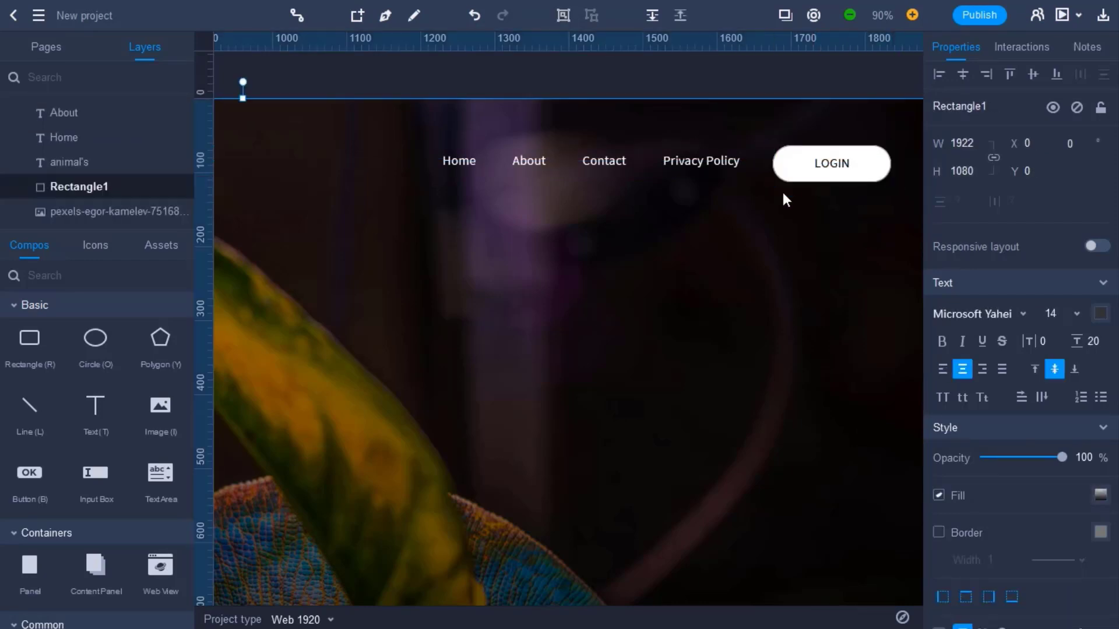
- Distribute the four navigation texts and the white button rectangle evenly in a row, and align their vertical centres
click(703, 161)
shift+click(600, 159)
shift+click(527, 161)
shift+click(473, 160)
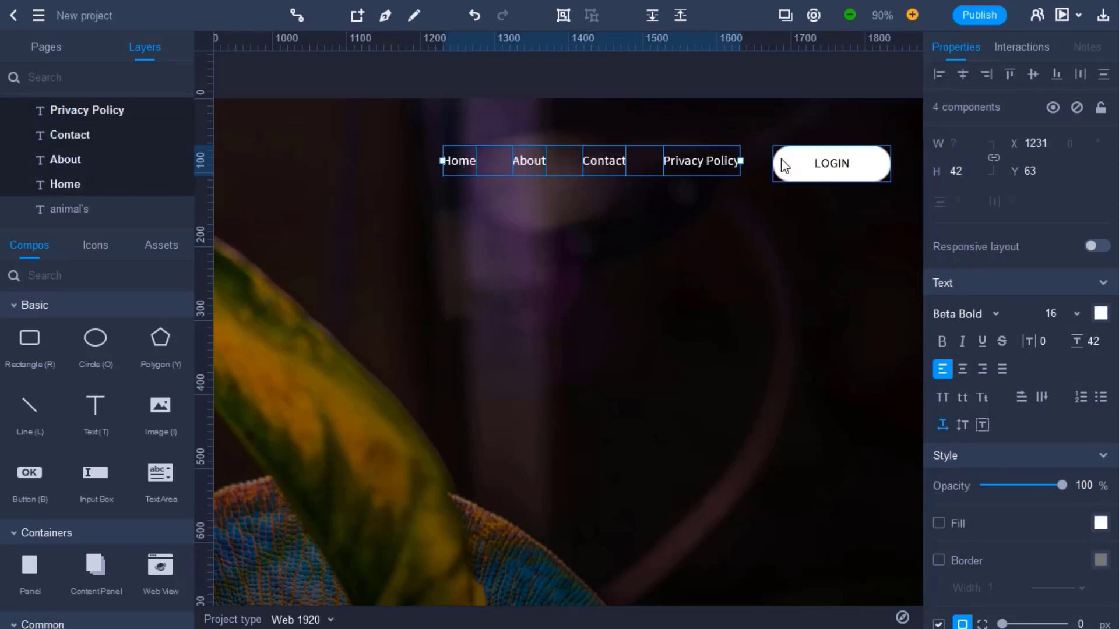
shift+click(784, 165)
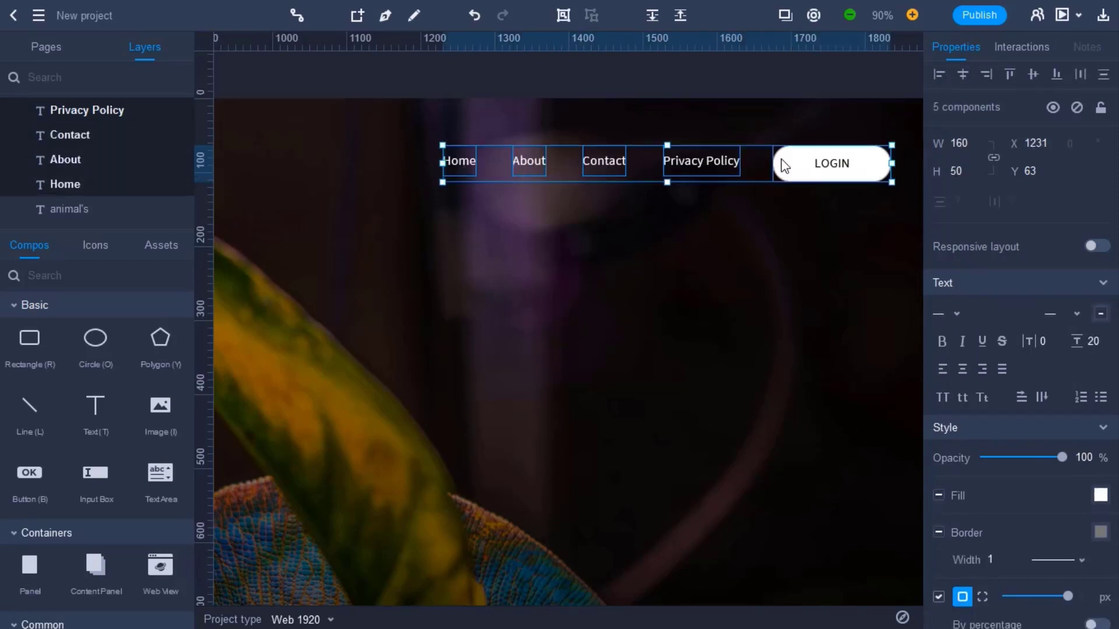
click(1078, 76)
click(1033, 74)
click(829, 213)
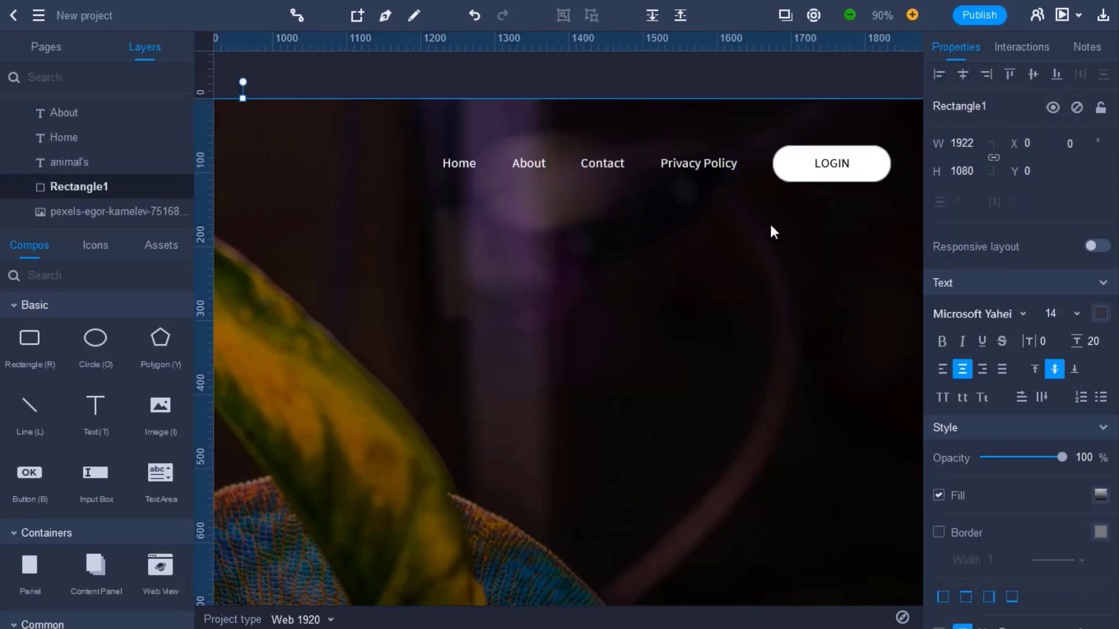
- Examine the header row's alignment by selecting the four navigation texts, the button and the animal's logo together
click(457, 163)
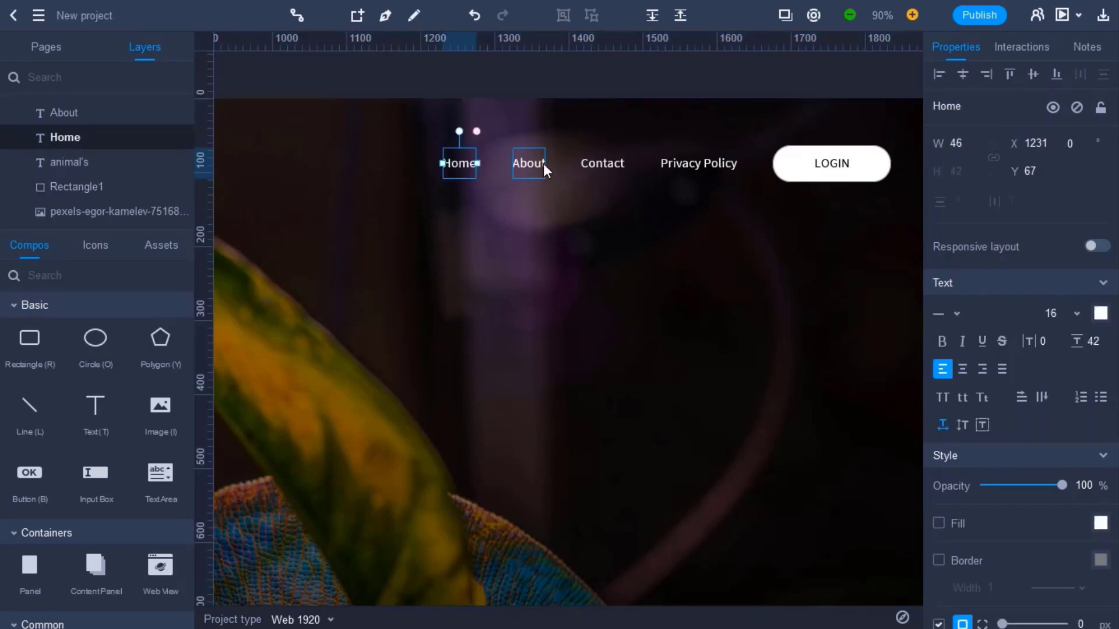
shift+click(542, 164)
shift+click(602, 165)
shift+click(700, 164)
shift+click(789, 169)
scroll(475, 348, down, 5)
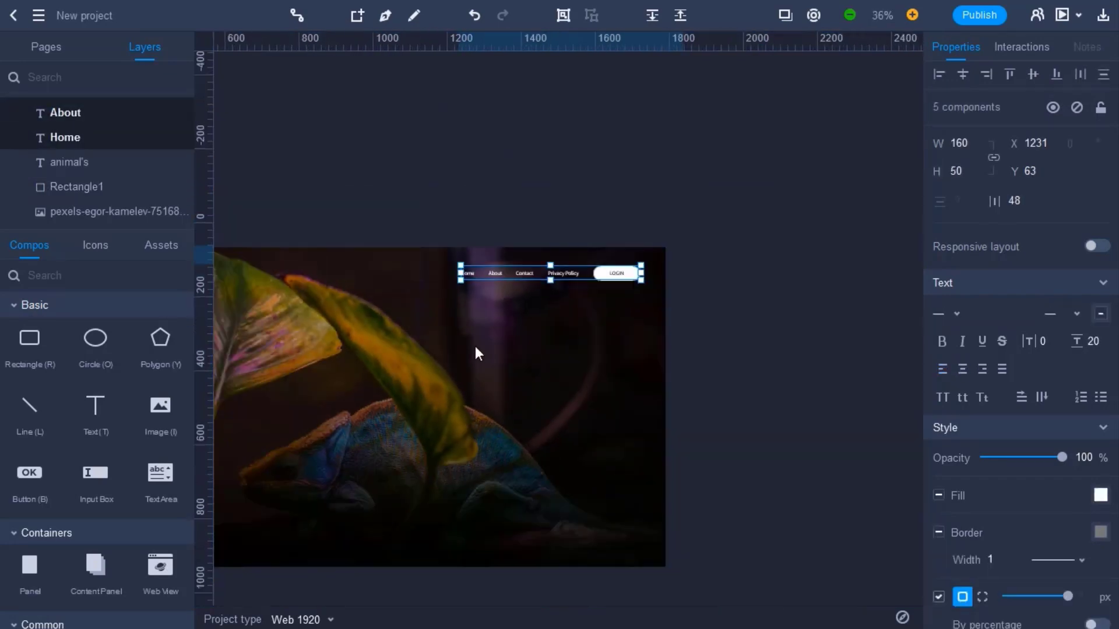
scroll(317, 326, up, 3)
shift+click(318, 275)
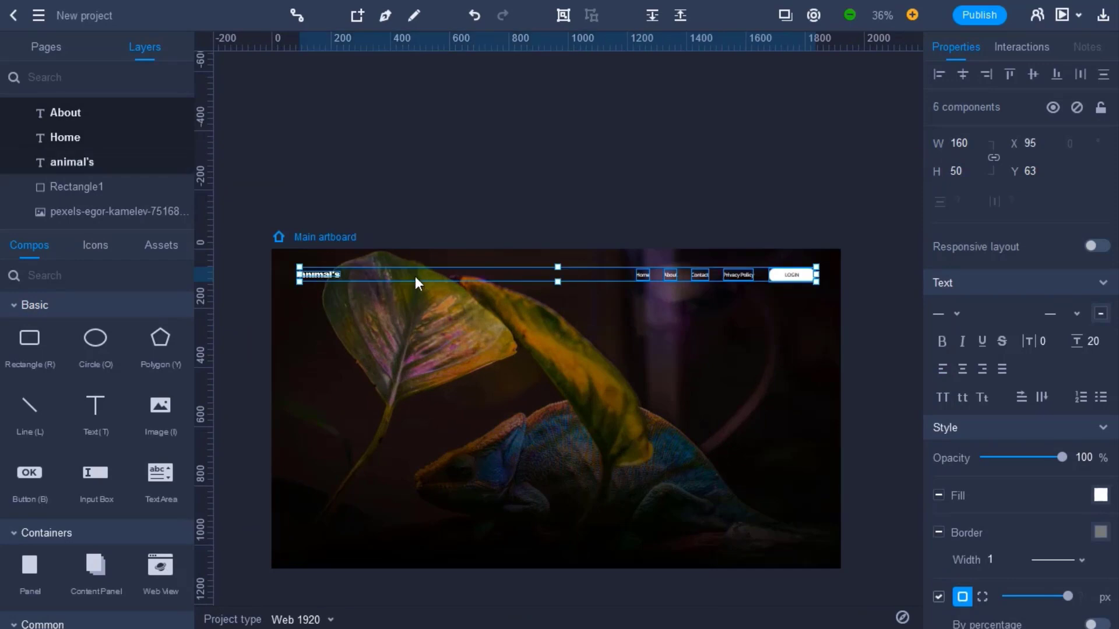
click(703, 180)
- Add the text "WildLife Photography" near the middle of the artboard, at about X 928, Y 406
scroll(708, 163, down, 4)
scroll(618, 180, up, 2)
click(102, 406)
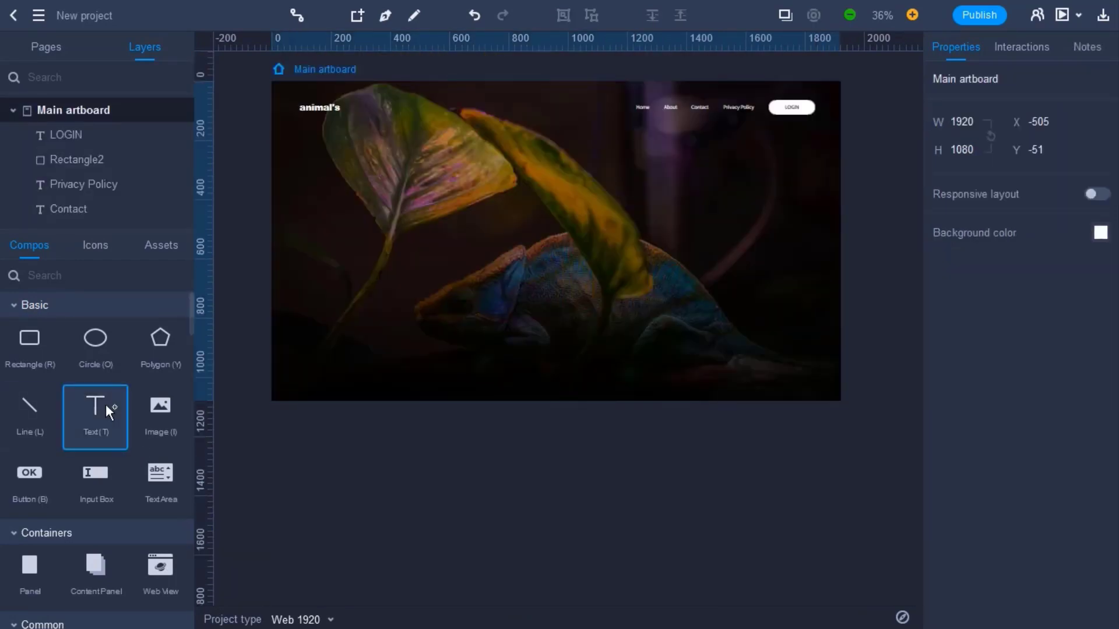
click(547, 205)
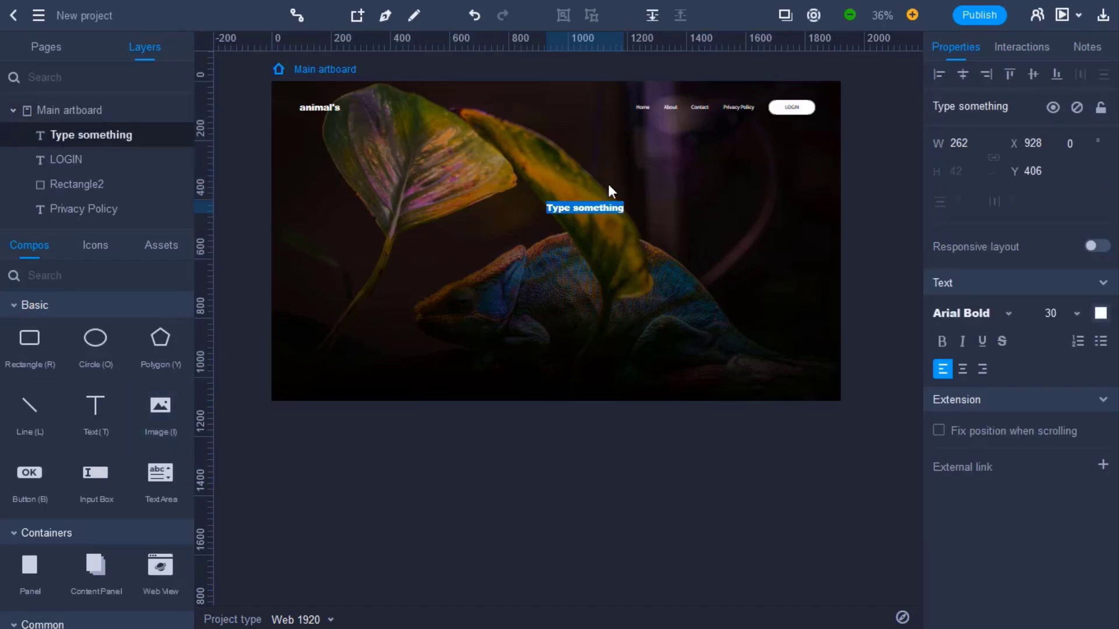
text(WildLife Photo)
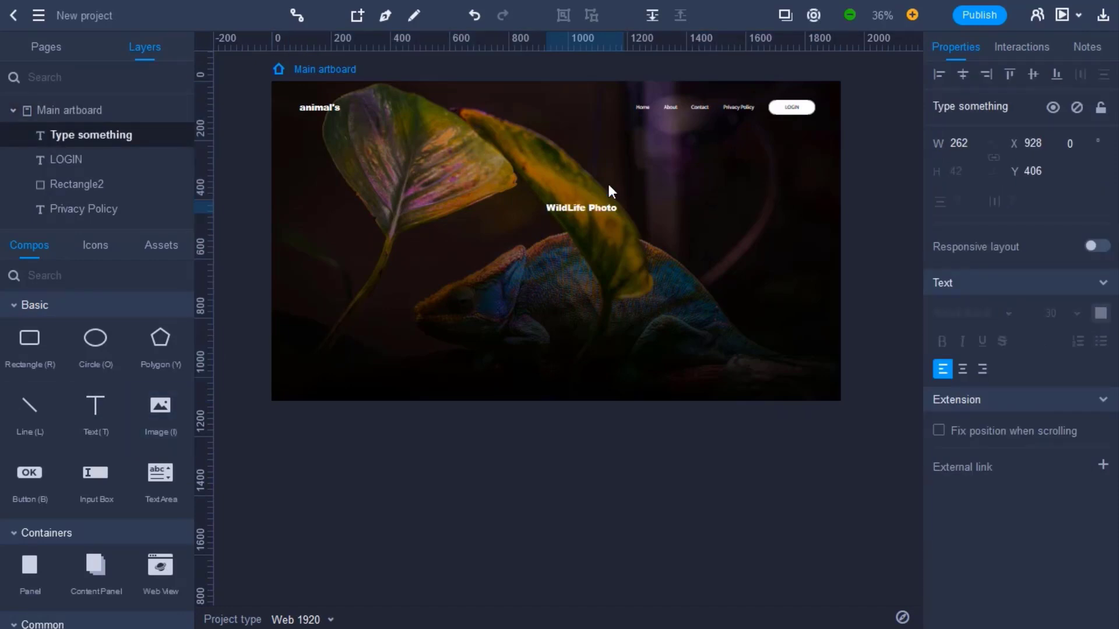
text(graphy)
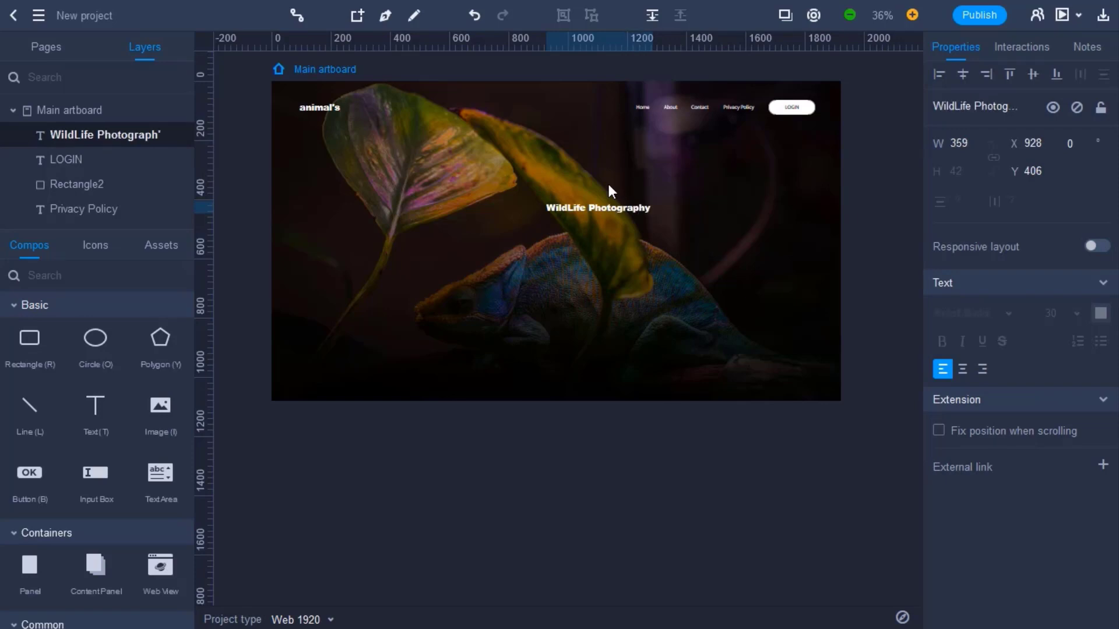
key(Escape)
- Set the WildLife Photography text's font size to 150 and move it to about X 120, Y 448
double_click(595, 207)
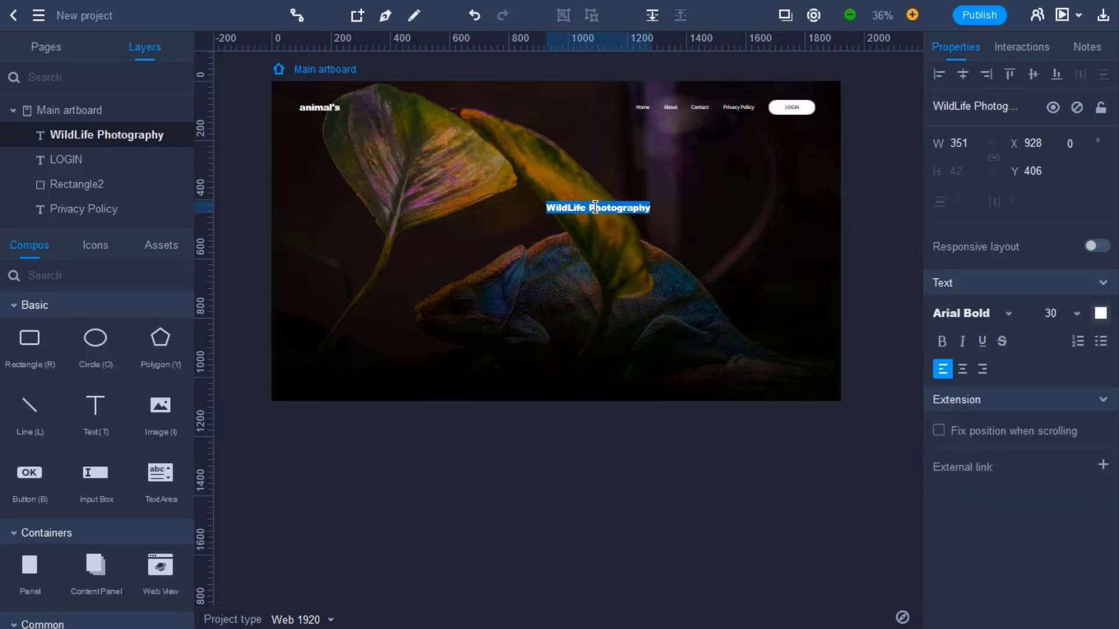
click(1061, 309)
text(300)
key(Return)
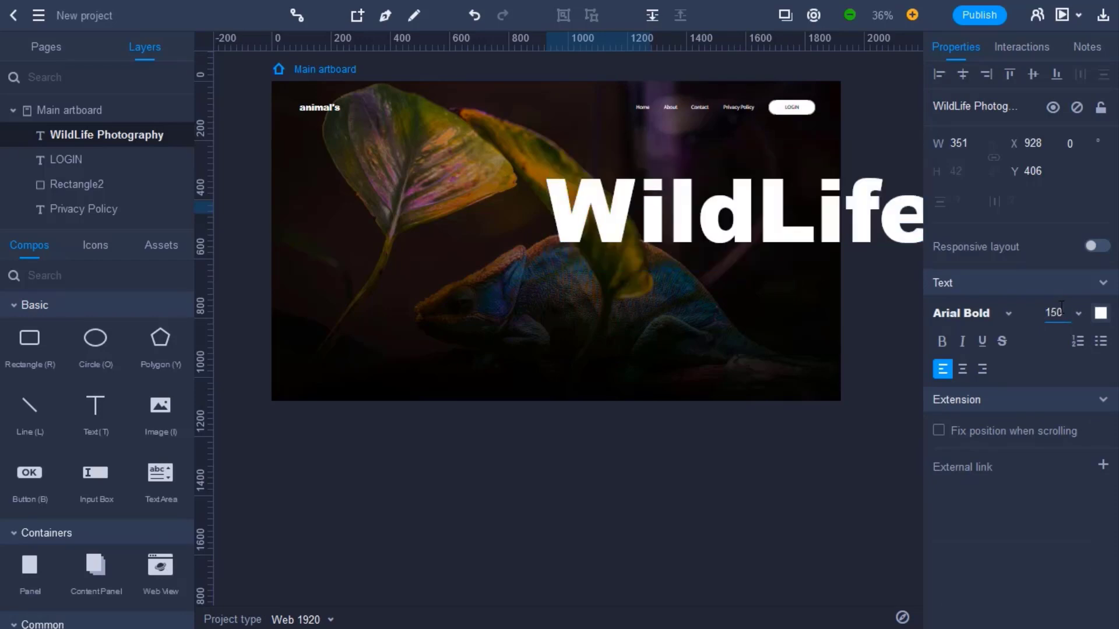
key(Return)
click(796, 429)
drag(776, 206, 533, 219)
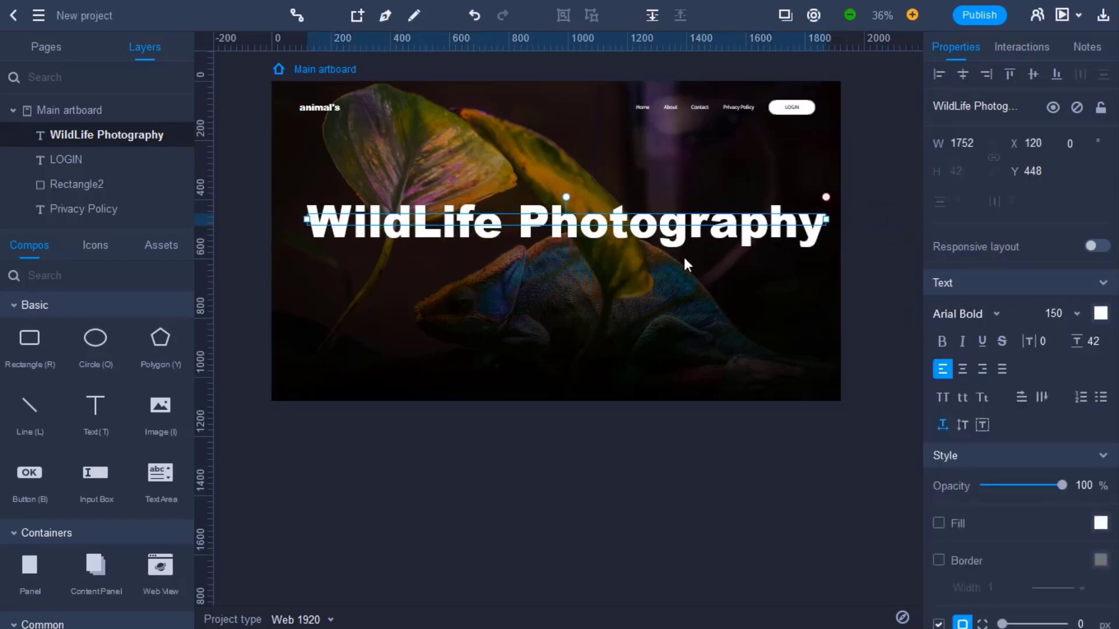
- Set the WildLife Photography heading's font size to 100
click(1057, 314)
text(100)
key(Return)
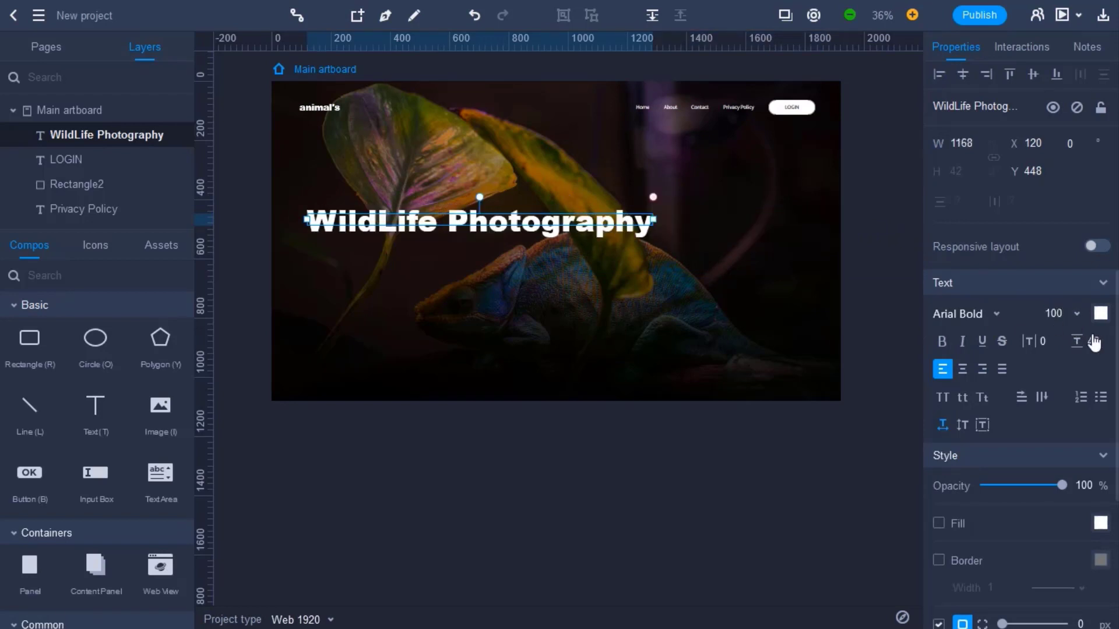
- Set the heading's line height to 100 and move it to the artboard's horizontal centre, at about X 377, Y 420
click(1096, 341)
text(100)
key(Return)
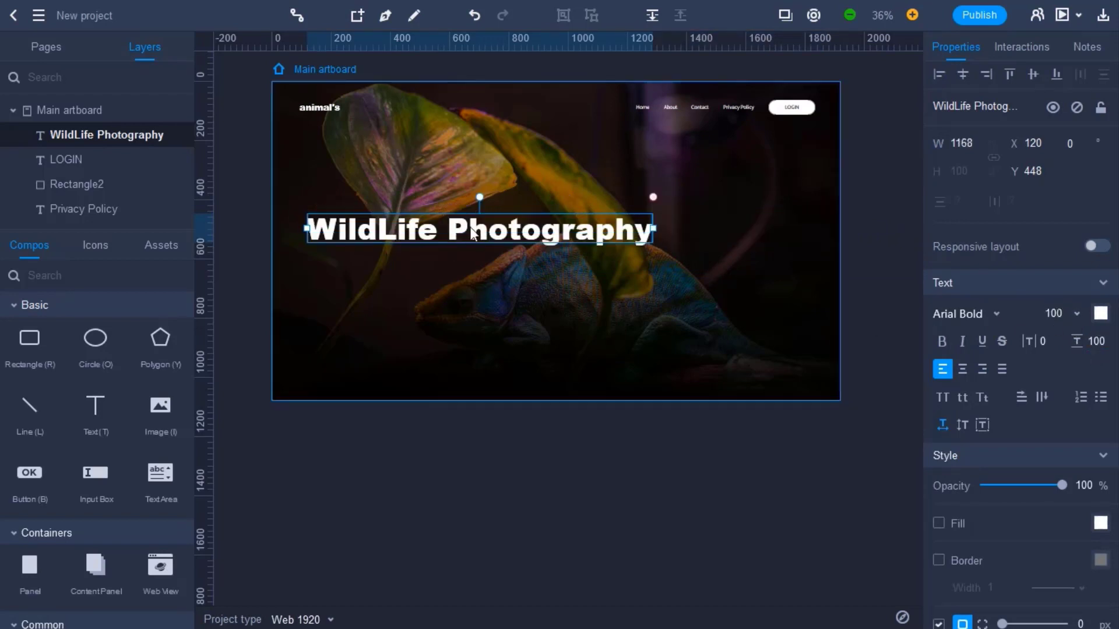
drag(473, 225, 550, 224)
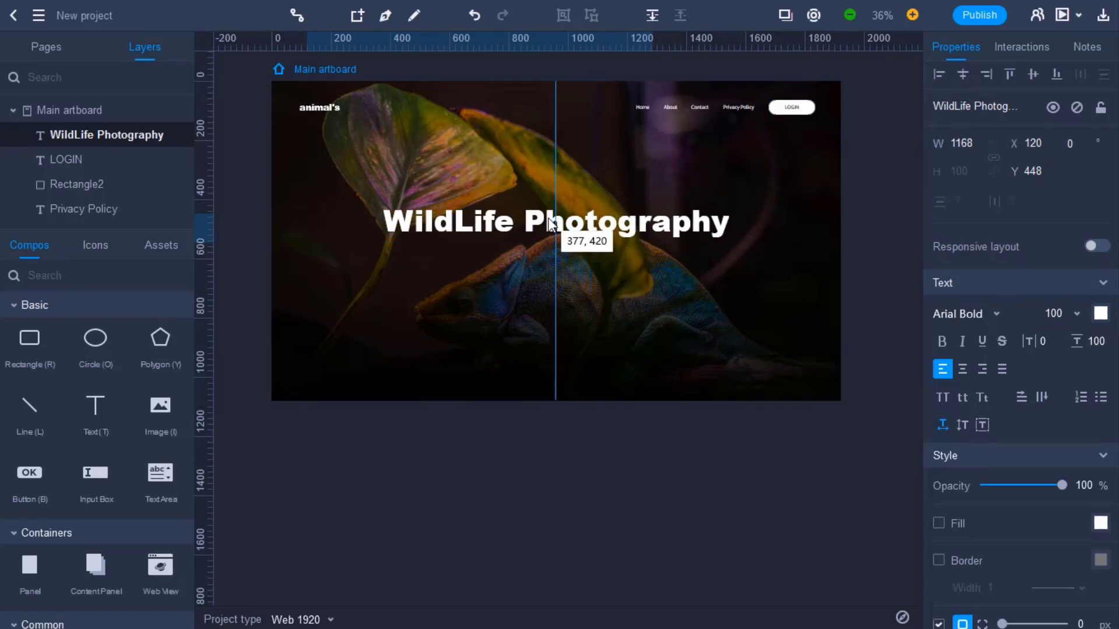
click(613, 412)
- Add a text below the heading at about X 658, Y 608 and replace its placeholder with the copied Lorem ipsum sentence
click(95, 406)
click(484, 273)
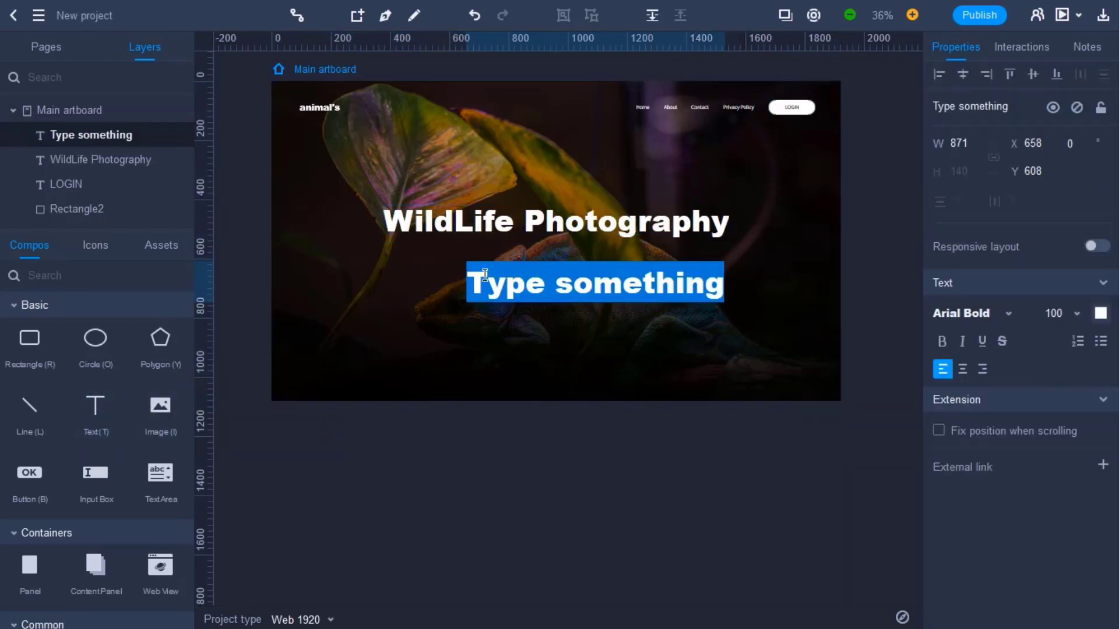
key(alt+Tab)
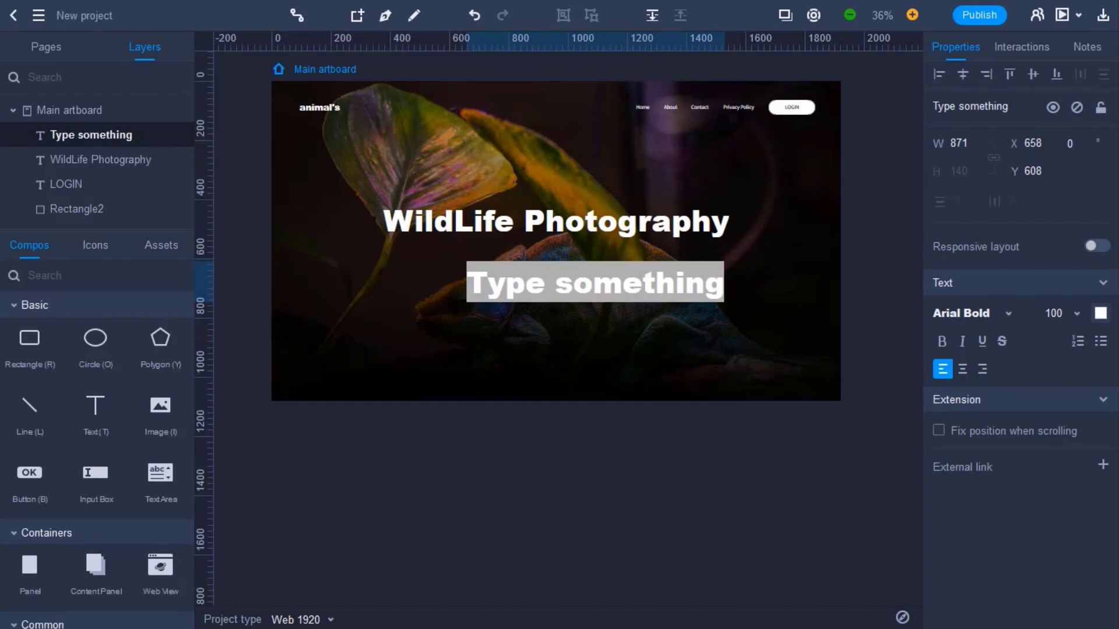
click(491, 285)
double_click(495, 285)
key(ctrl+a)
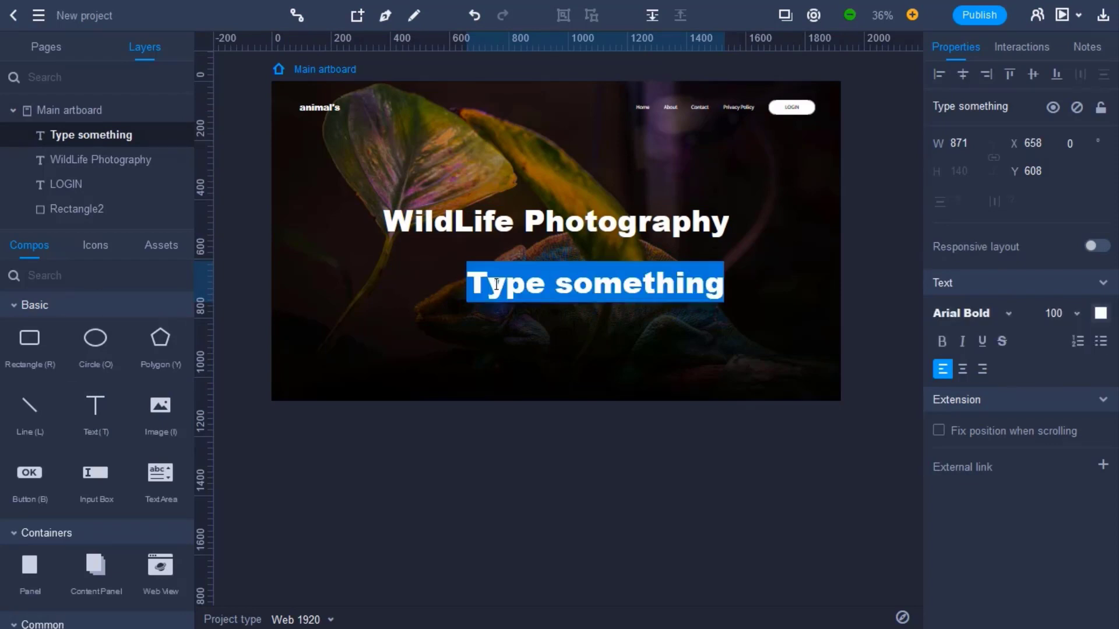
key(ctrl+v)
- Set the Lorem ipsum text's font size to 16 and its font to Arial
triple_click(593, 285)
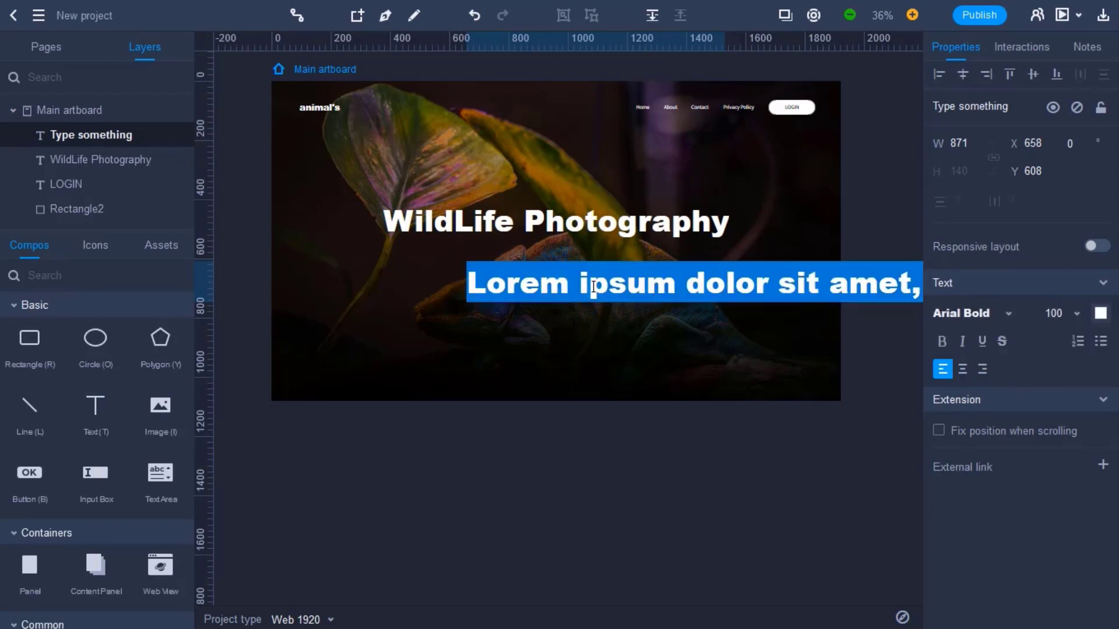
click(1063, 315)
text(16)
key(Return)
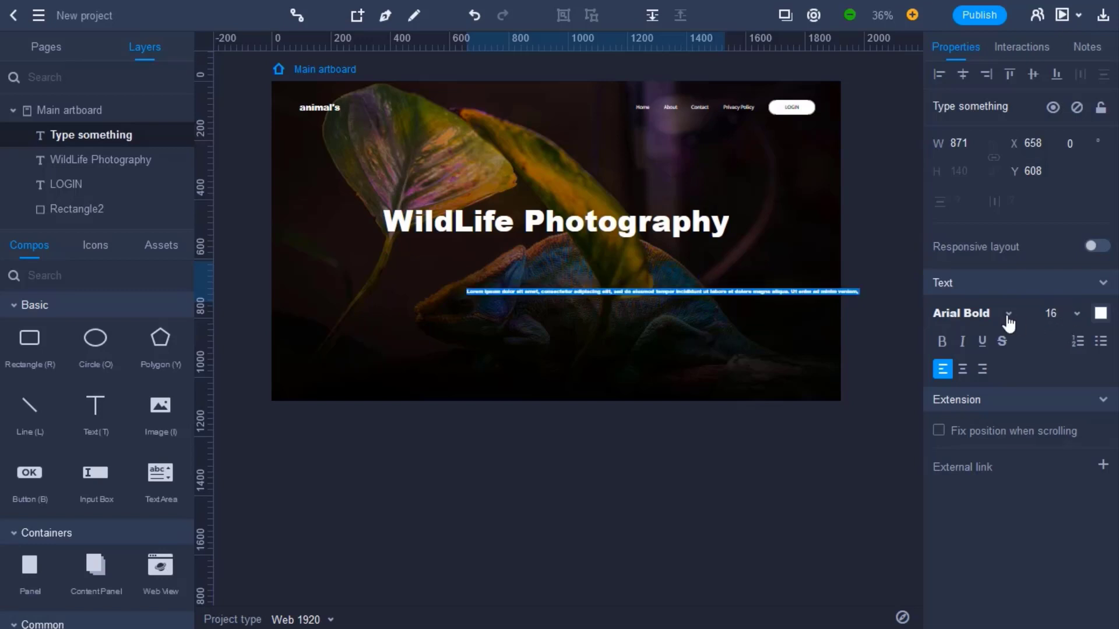
click(1009, 316)
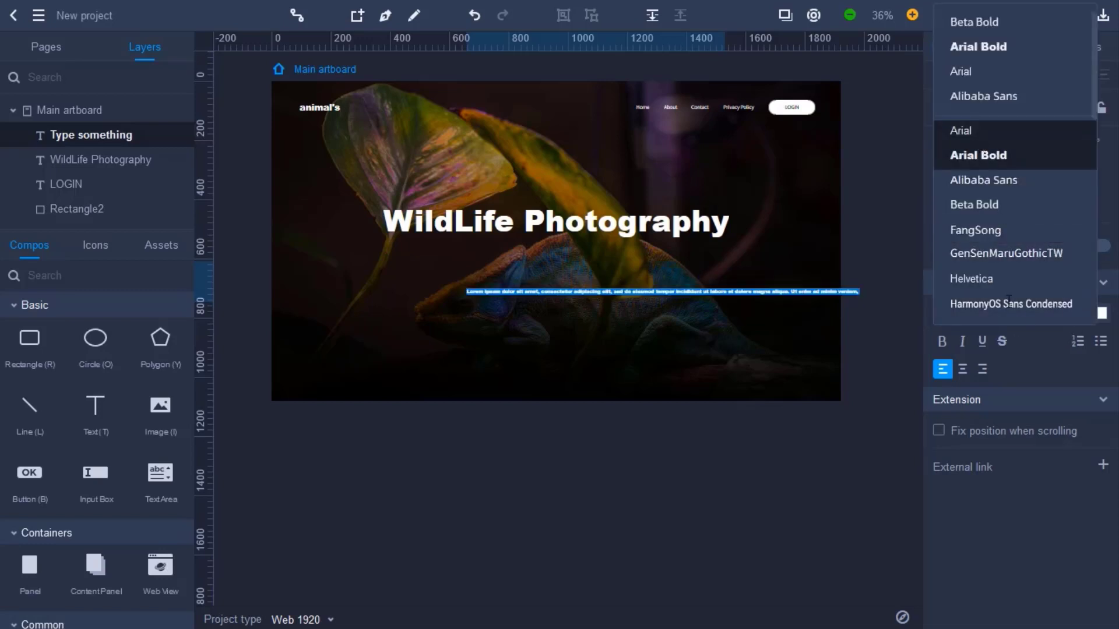
click(984, 132)
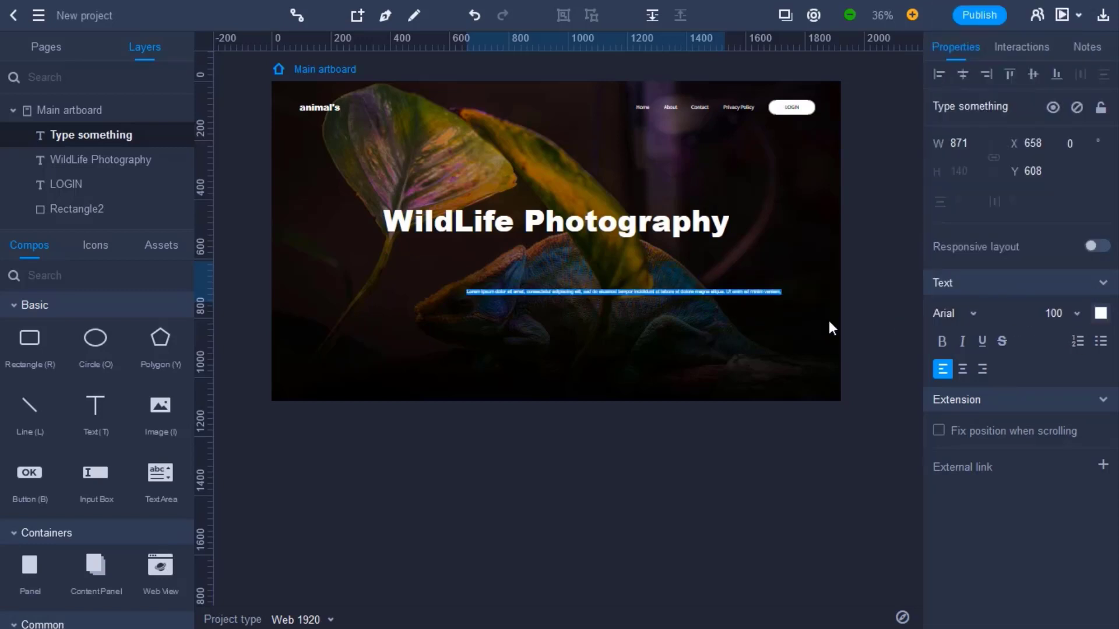
scroll(634, 271, up, 3)
key(Escape)
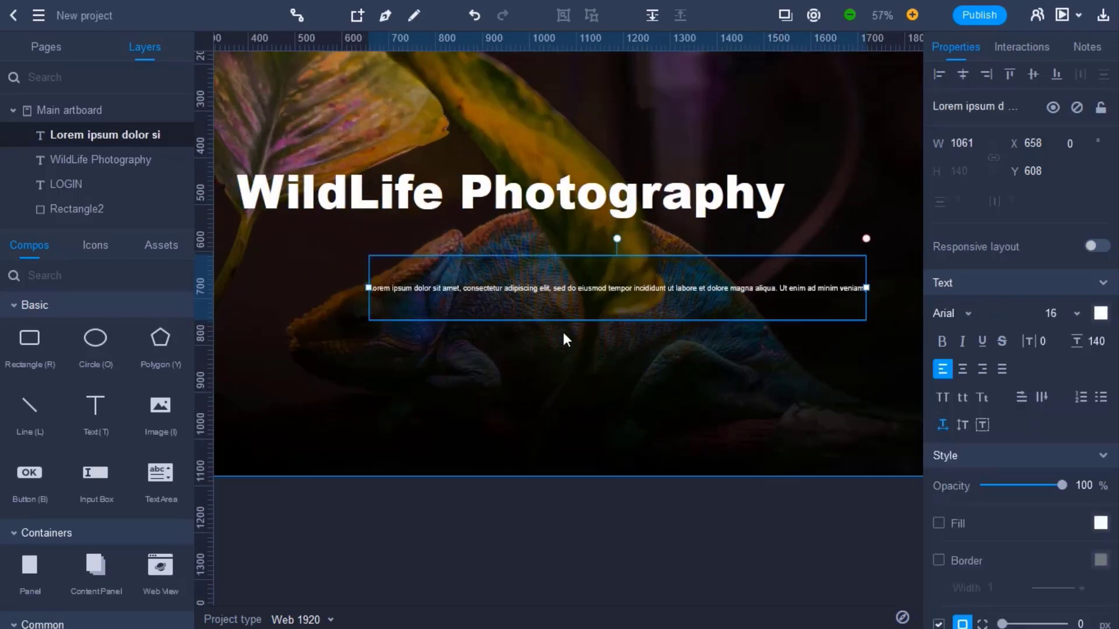
- Set the Lorem ipsum text's line height to 16
click(1096, 341)
text(16)
key(Return)
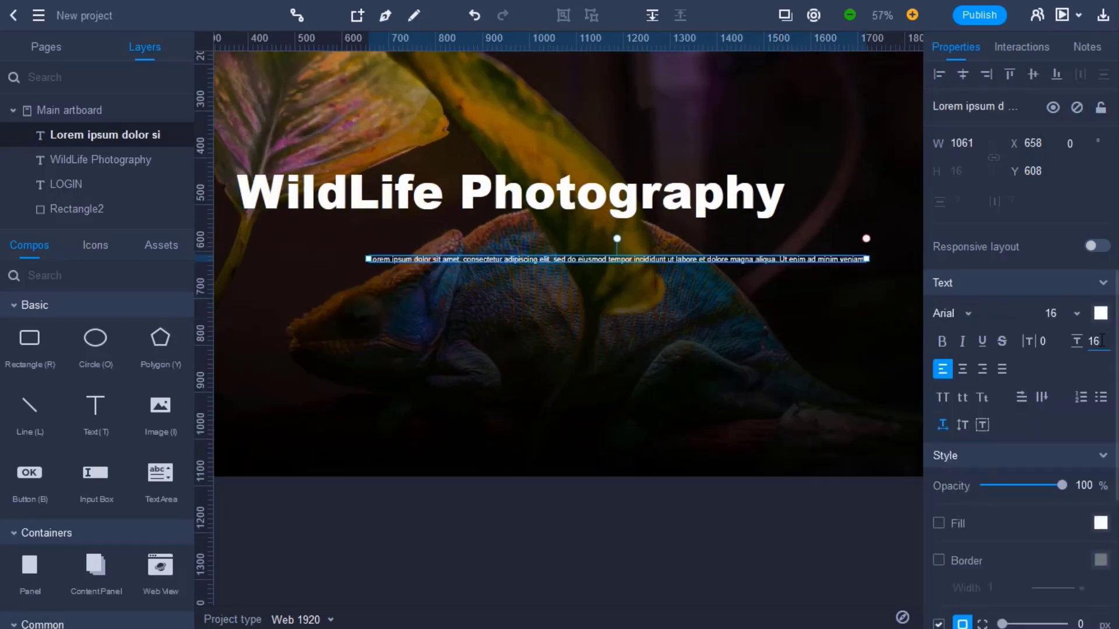
click(795, 369)
- Move the Lorem ipsum text directly beneath the WildLife Photography heading, at about X 430, Y 541
drag(667, 260, 398, 218)
key(ctrl+z)
scroll(573, 257, up, 4)
scroll(497, 226, down, 3)
scroll(496, 226, down, 2)
click(434, 219)
key(ctrl+z)
- Break the Lorem ipsum text into two lines before the word "labore"
double_click(536, 216)
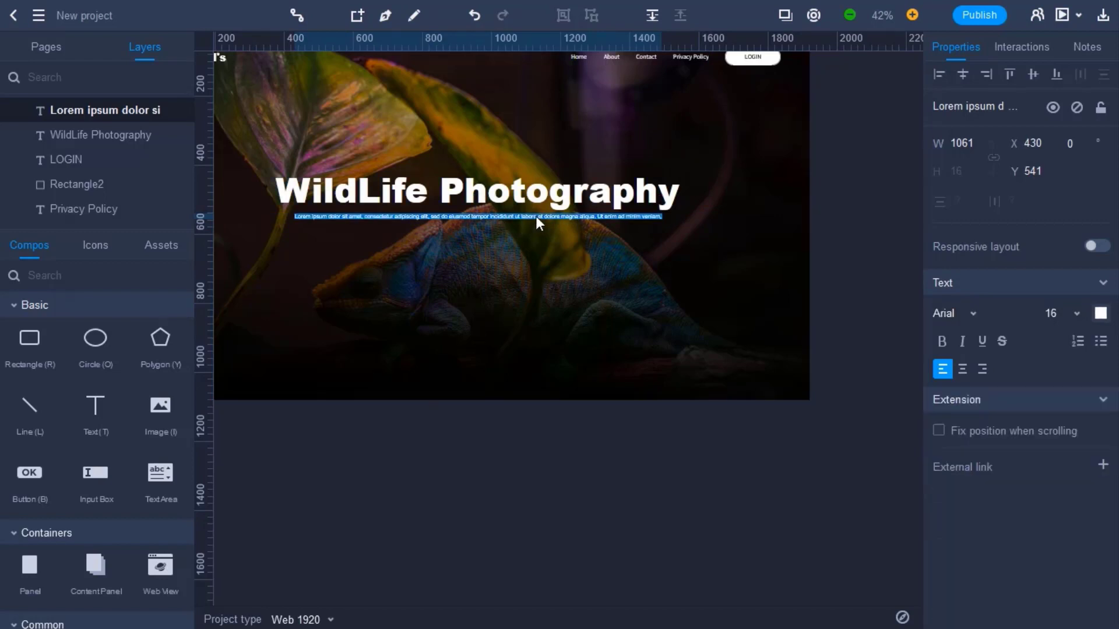
click(524, 217)
scroll(529, 227, up, 4)
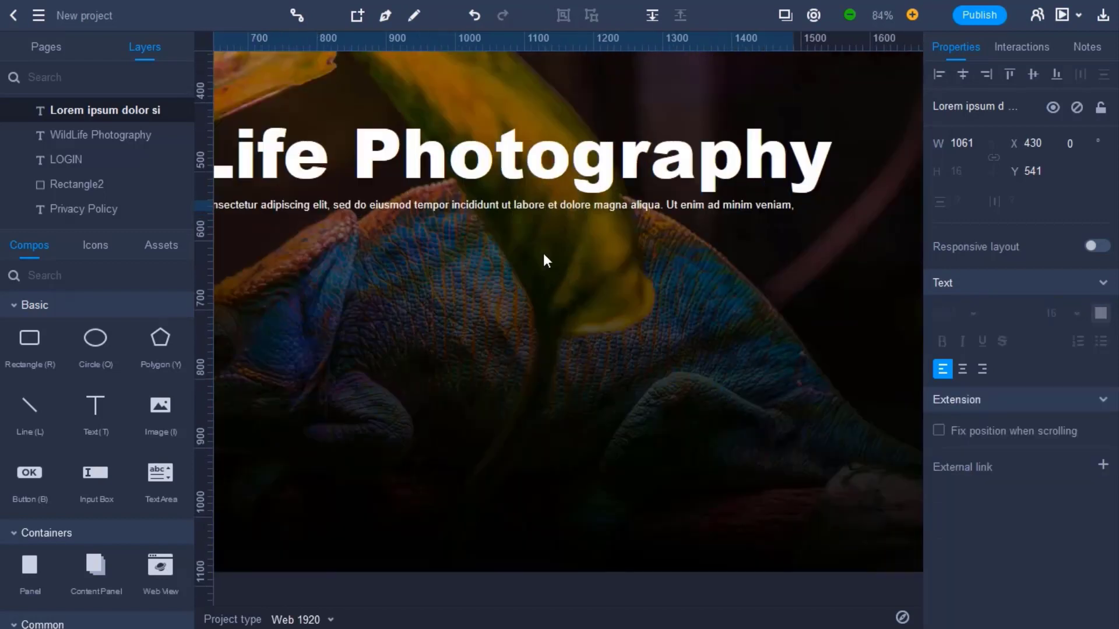
click(515, 204)
key(Return)
- Centre-align both lines of the Lorem ipsum text
scroll(387, 292, down, 5)
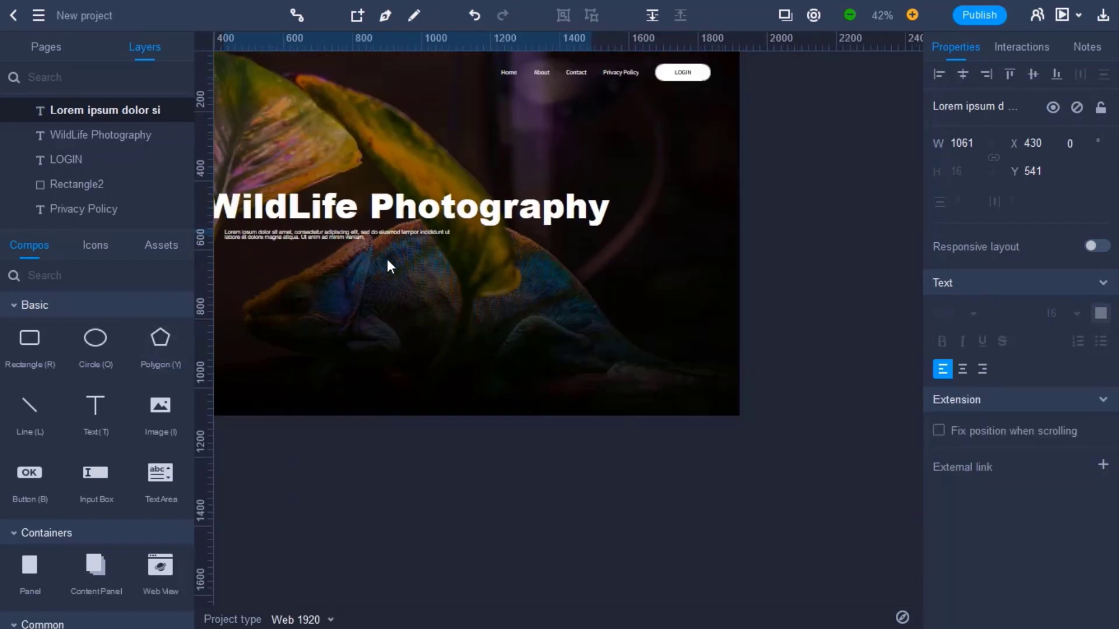
key(ctrl+a)
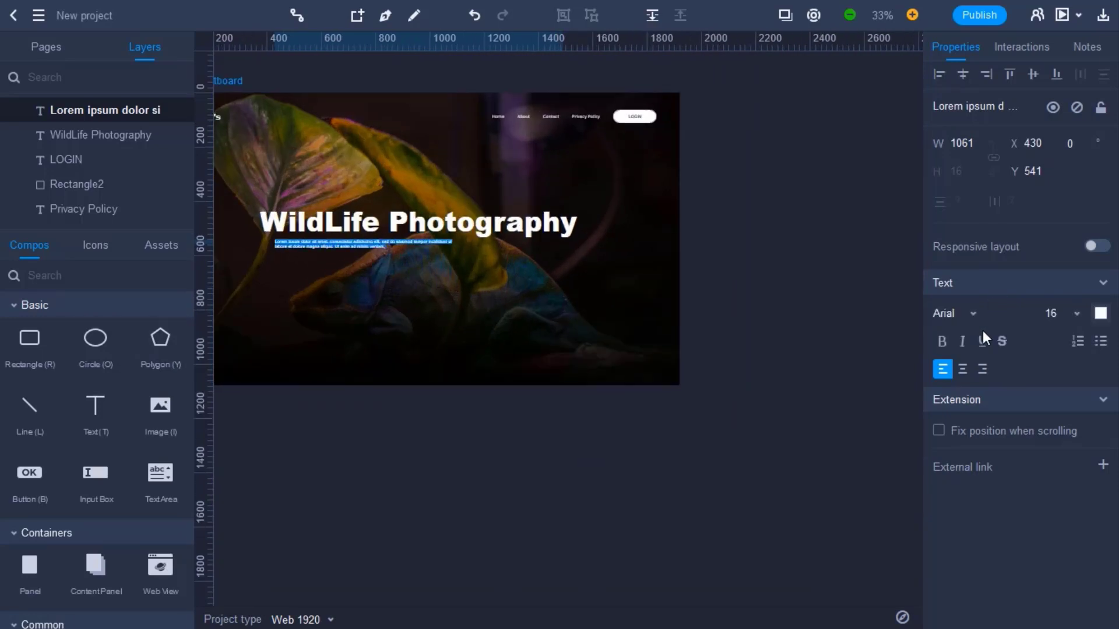
click(962, 369)
click(788, 248)
- Nudge the Lorem ipsum text down below the WildLife Photography heading to Y 550
key(Down)
key(Down)
key(Down)
key(Down)
key(Down)
key(Down)
key(Down)
key(Down)
key(Down)
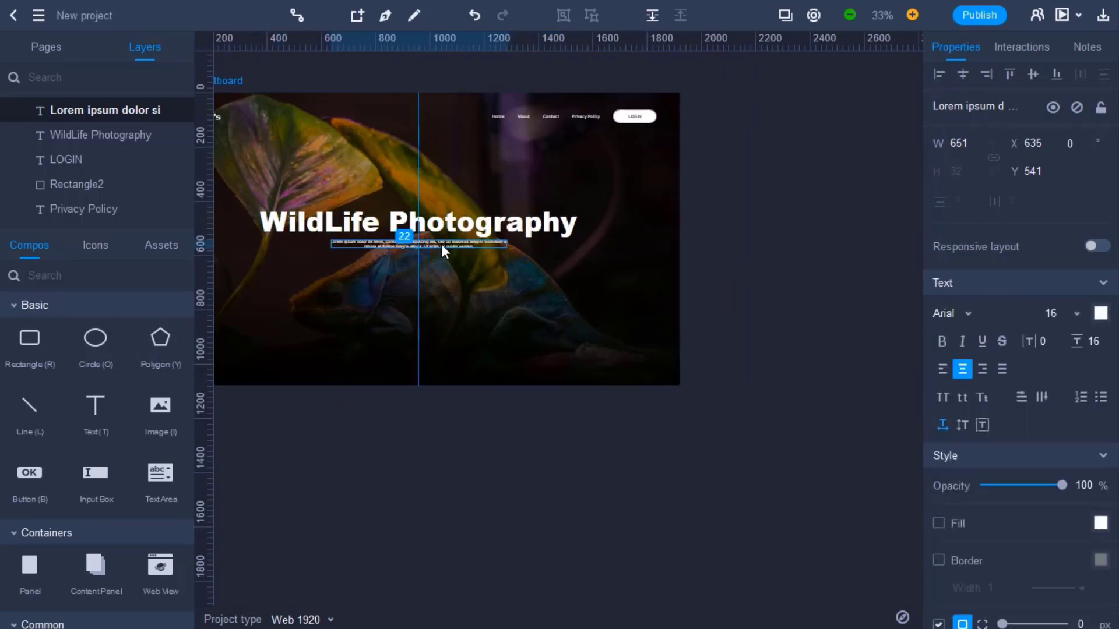
click(687, 245)
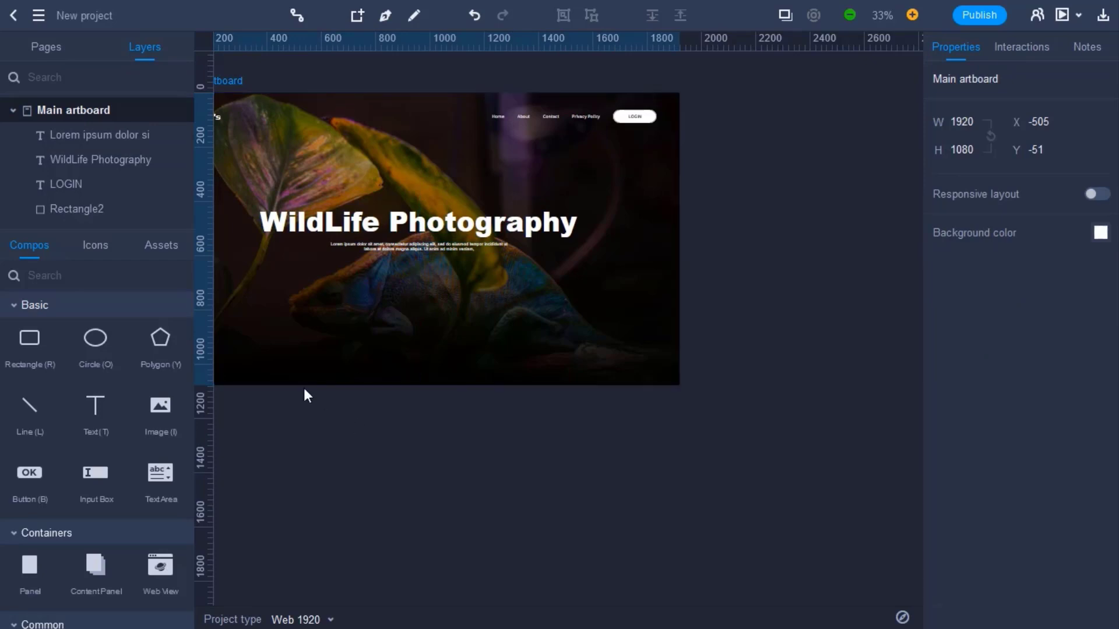
- Reduce the Lorem ipsum text's opacity to 67%
scroll(291, 364, down, 5)
scroll(254, 311, up, 4)
scroll(460, 347, up, 1)
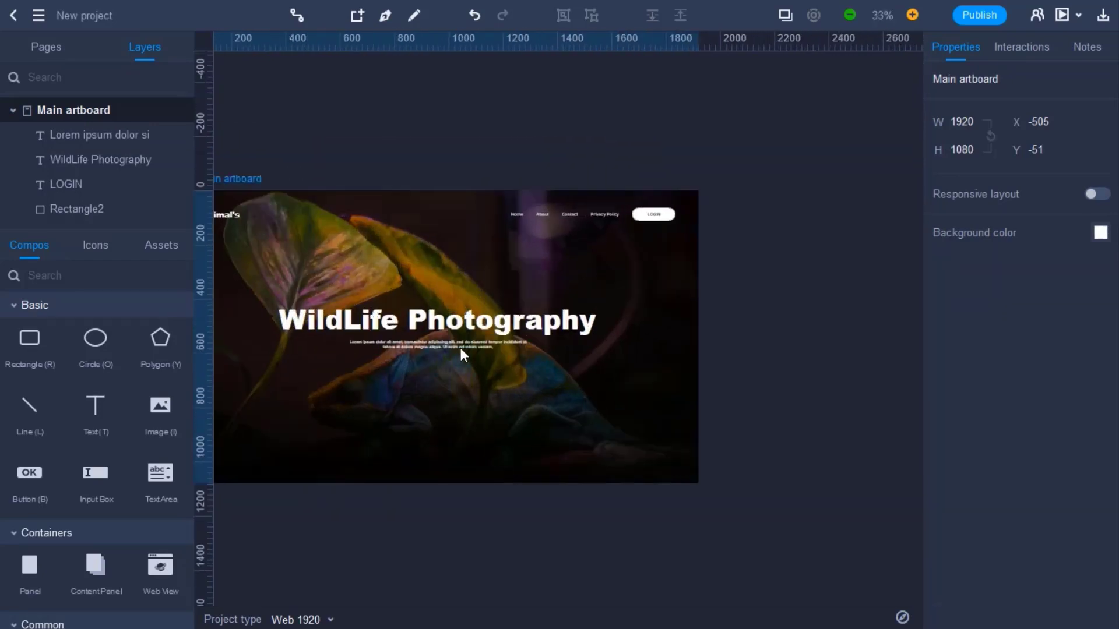
click(455, 345)
click(1024, 486)
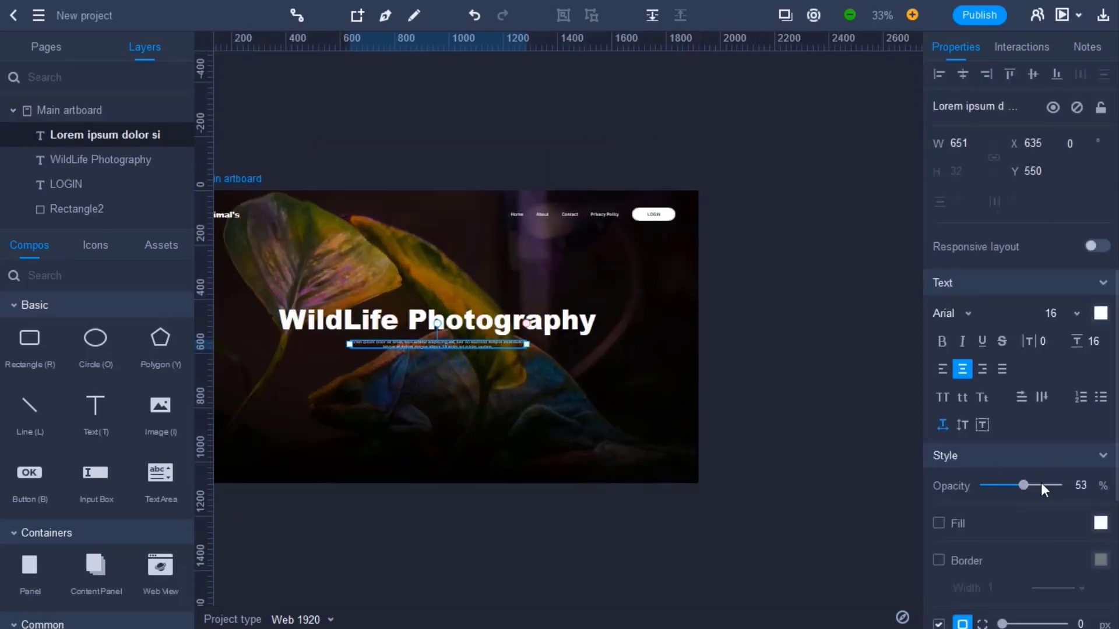
click(1036, 485)
click(846, 383)
scroll(358, 264, down, 3)
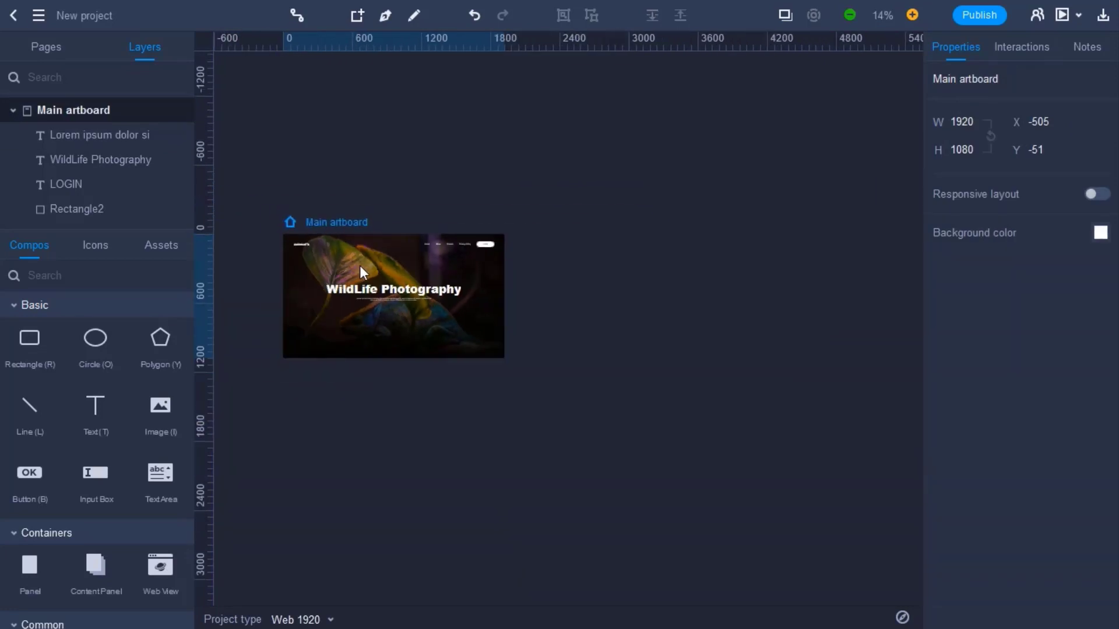
scroll(300, 282, up, 3)
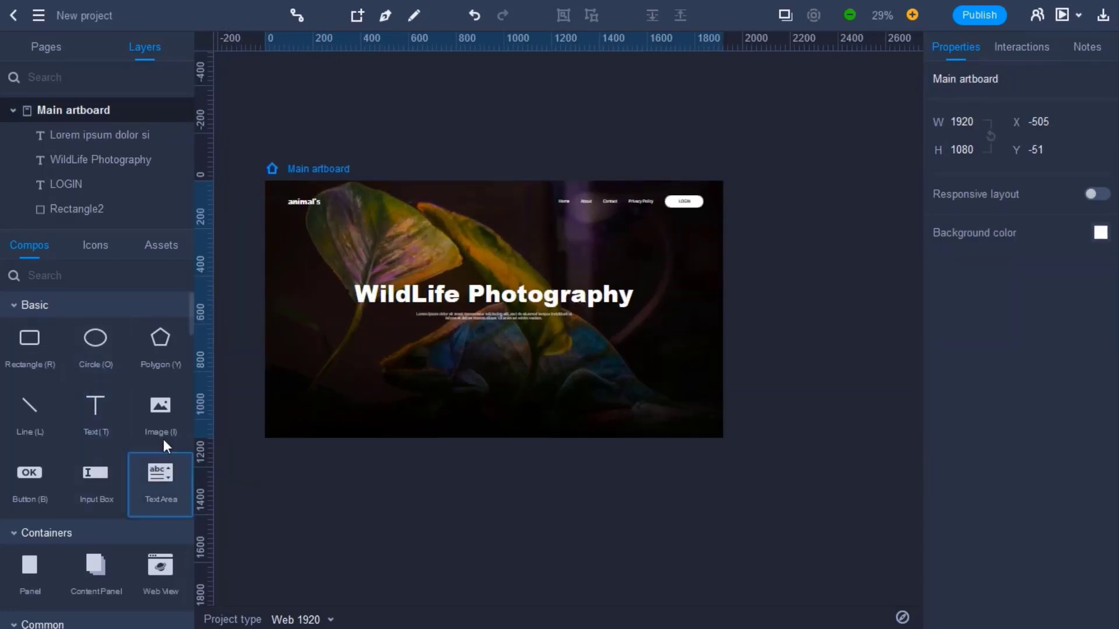
- Duplicate the LOGIN button with its label and place the copy centred beneath the Lorem ipsum text at X 880, Y 612
click(680, 205)
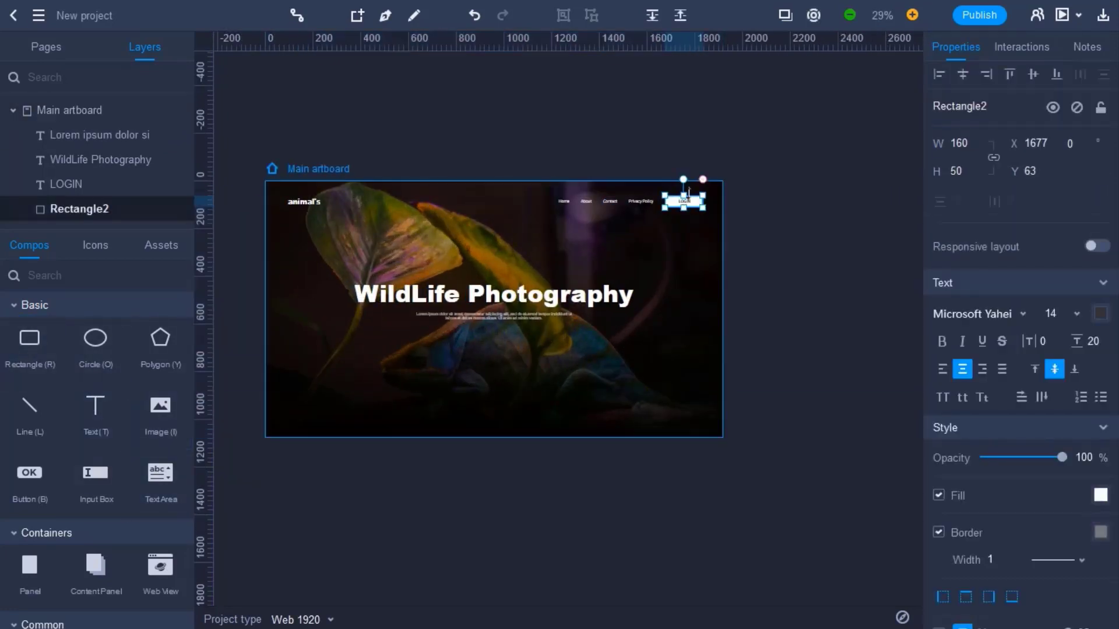
scroll(693, 201, up, 4)
shift+click(671, 214)
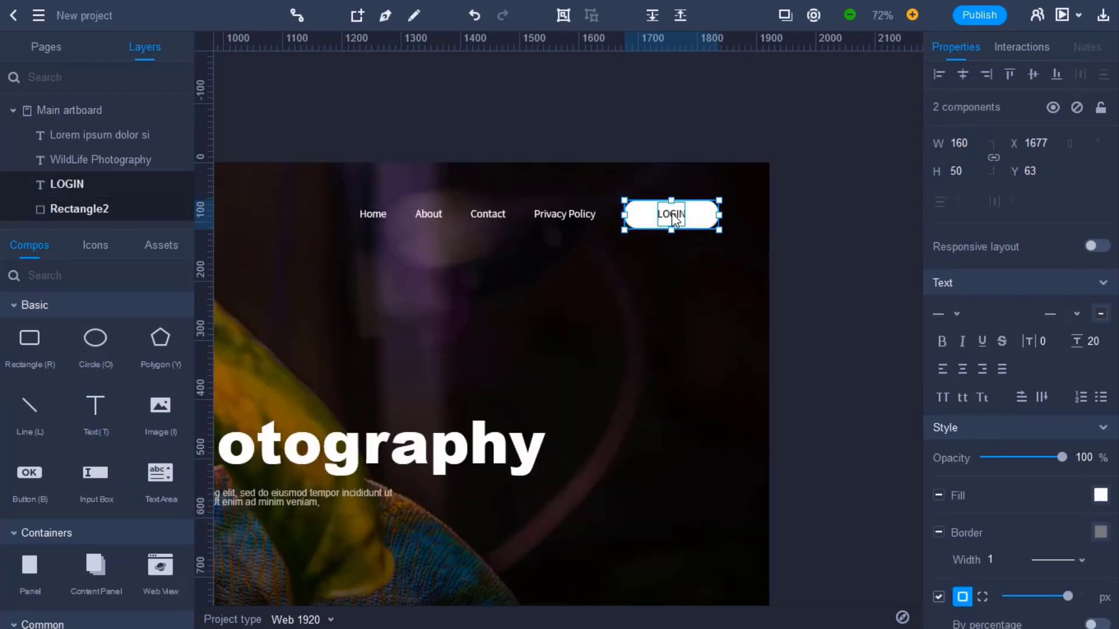
drag(671, 212, 317, 481)
scroll(358, 369, down, 3)
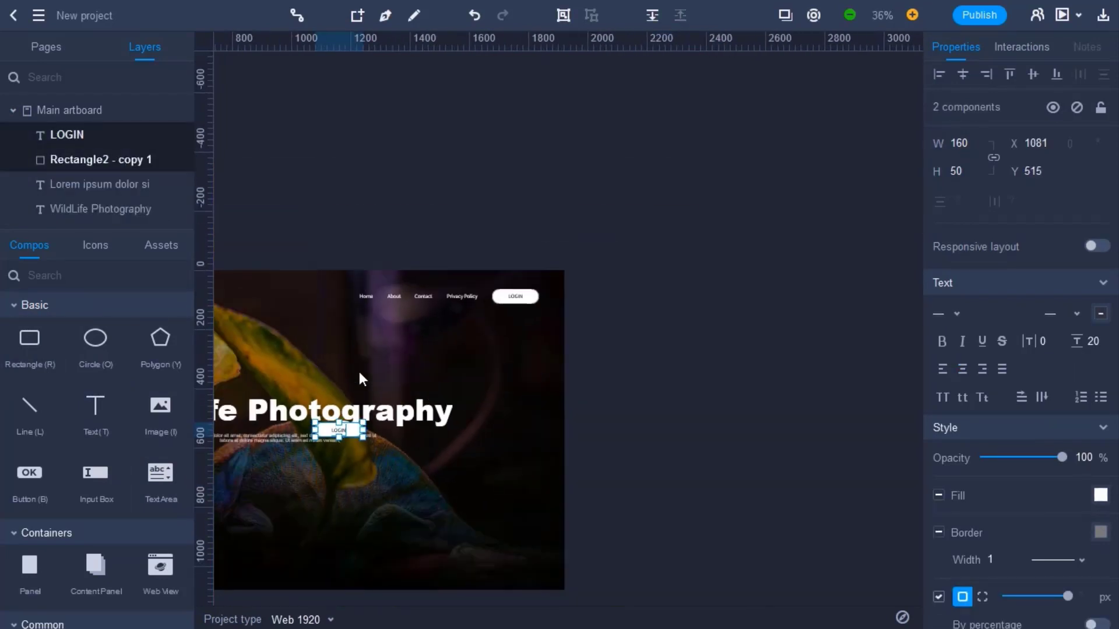
scroll(315, 390, down, 2)
scroll(271, 400, up, 6)
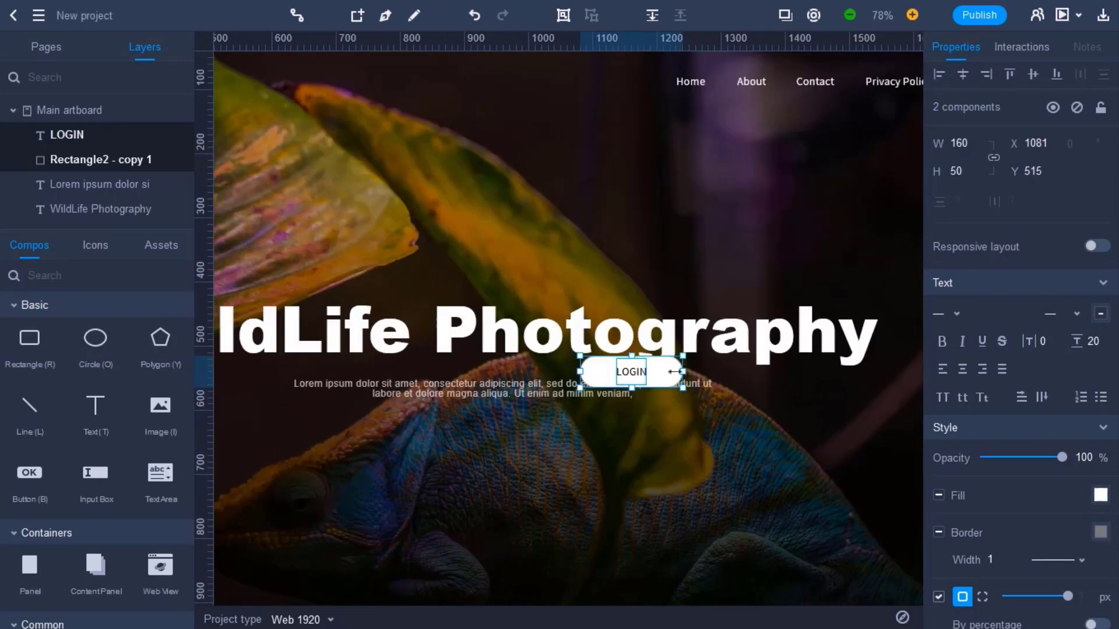
drag(674, 371, 537, 435)
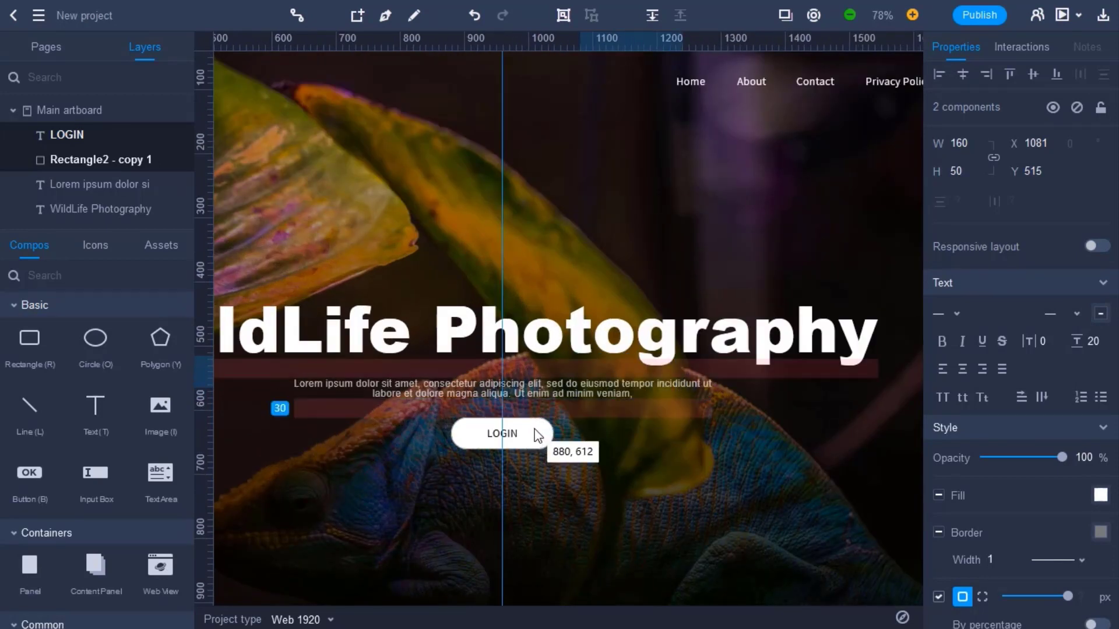
- Raise the Lorem ipsum text a few pixels and change the copied button's label to "Learn More"
click(564, 393)
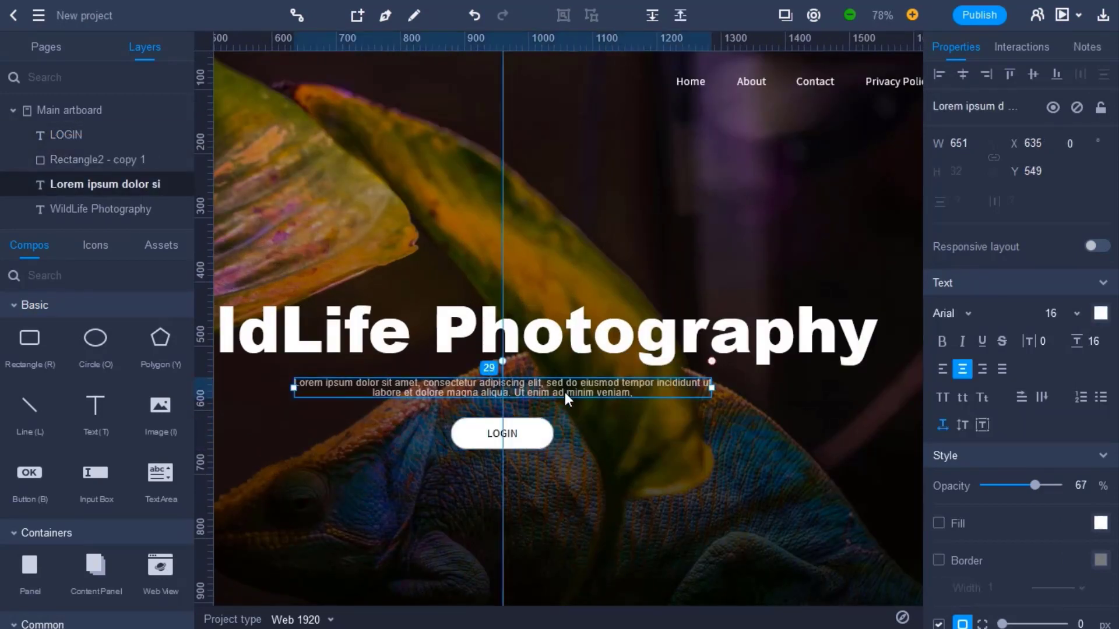
click(521, 438)
double_click(505, 435)
text(Mi)
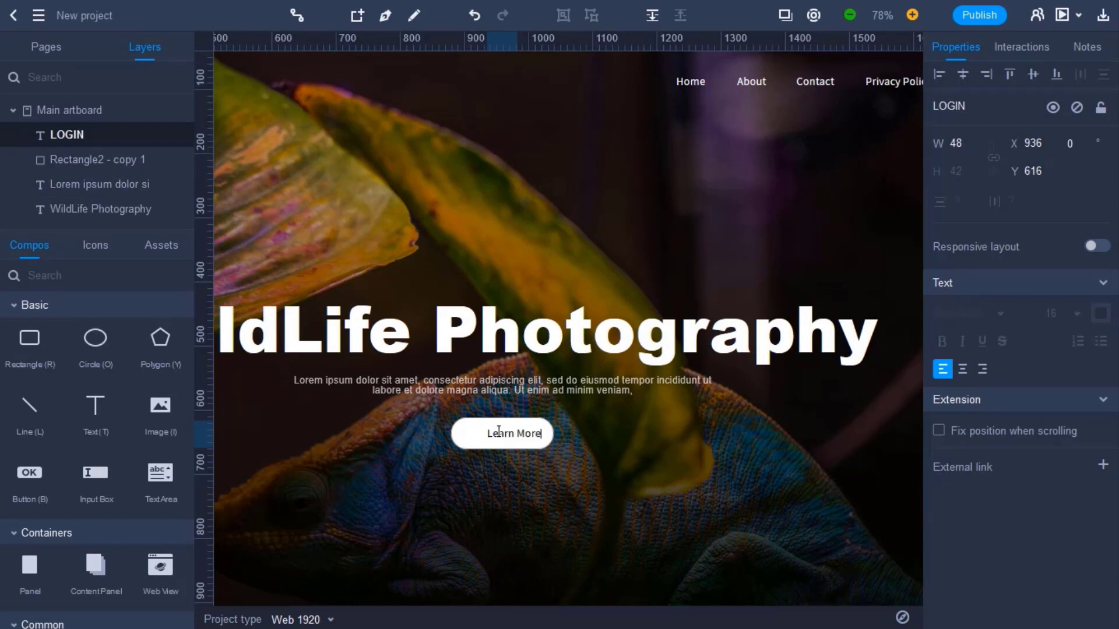
key(Escape)
- Widen the Learn More button's rectangle to 191 and centre the button with its label under the paragraph at X 864, Y 612
click(481, 433)
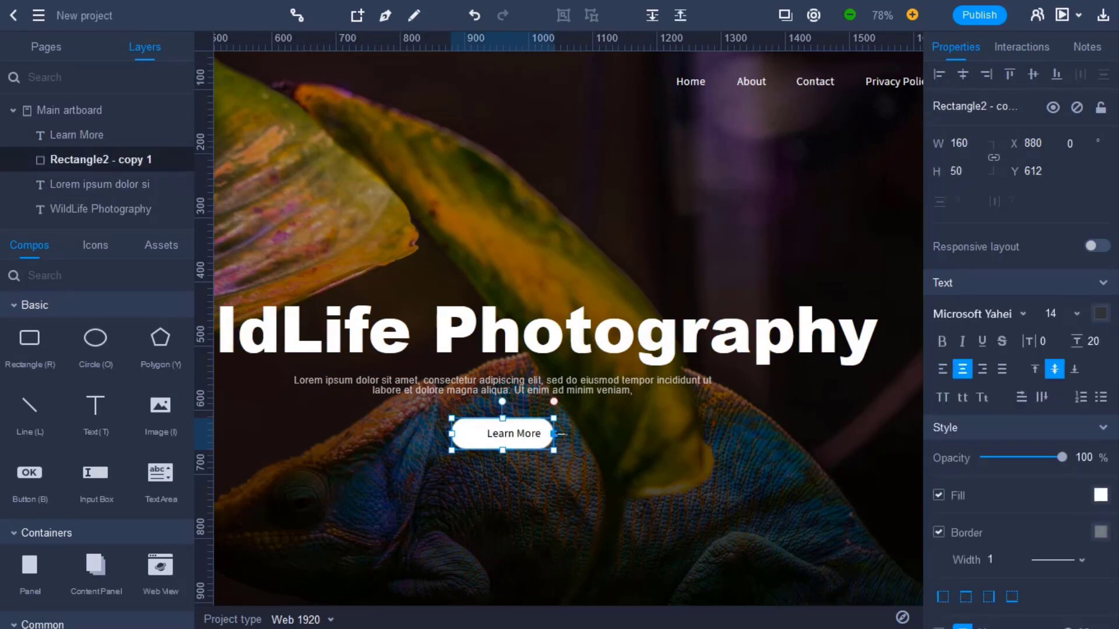
mouse_move(559, 434)
mouse_down()
mouse_move(574, 434)
mouse_move(511, 433)
mouse_move(541, 432)
mouse_up()
click(522, 432)
double_click(524, 433)
click(566, 433)
click(551, 432)
shift+click(538, 433)
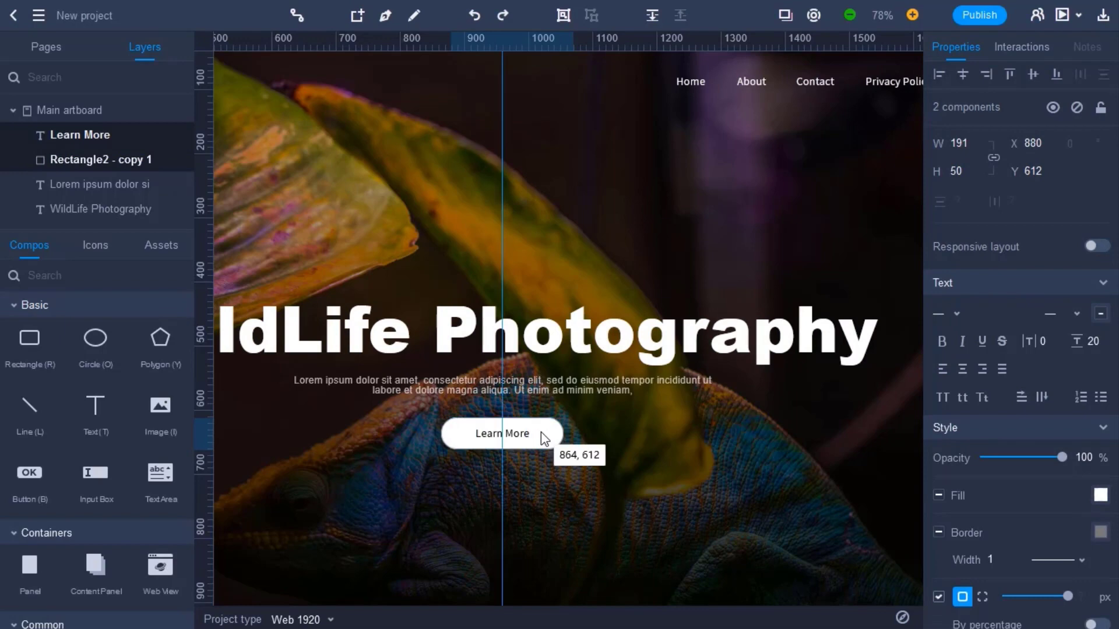
click(573, 412)
- Place a mail icon from the Social icon category near the artboard's lower-left corner at about X 81, Y 990
scroll(449, 334, down, 5)
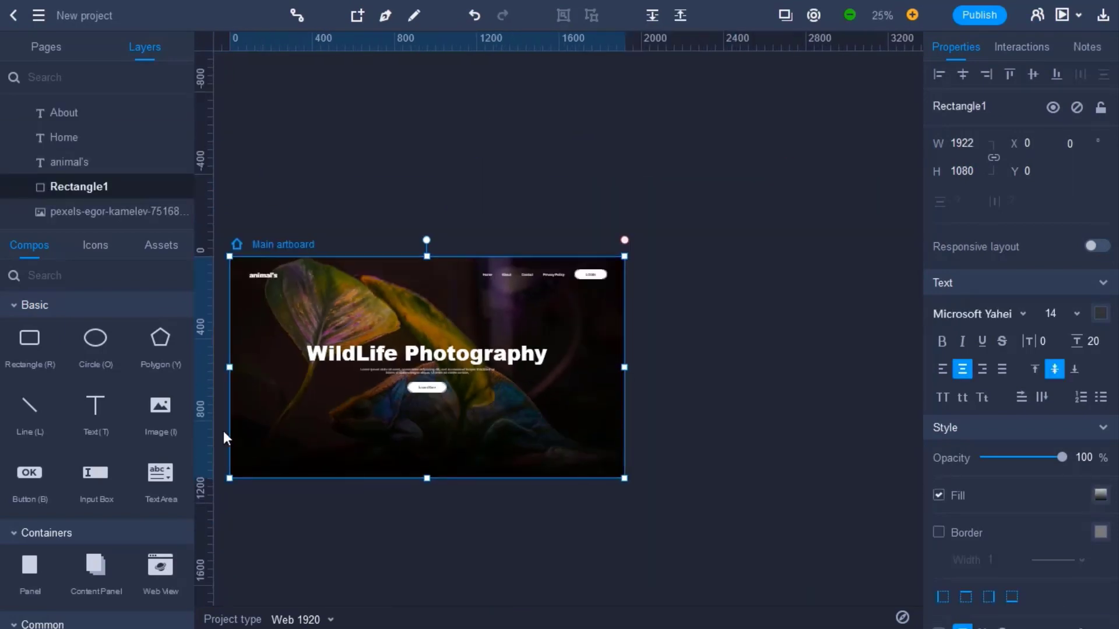
scroll(245, 438, up, 2)
scroll(244, 443, down, 3)
scroll(216, 417, up, 3)
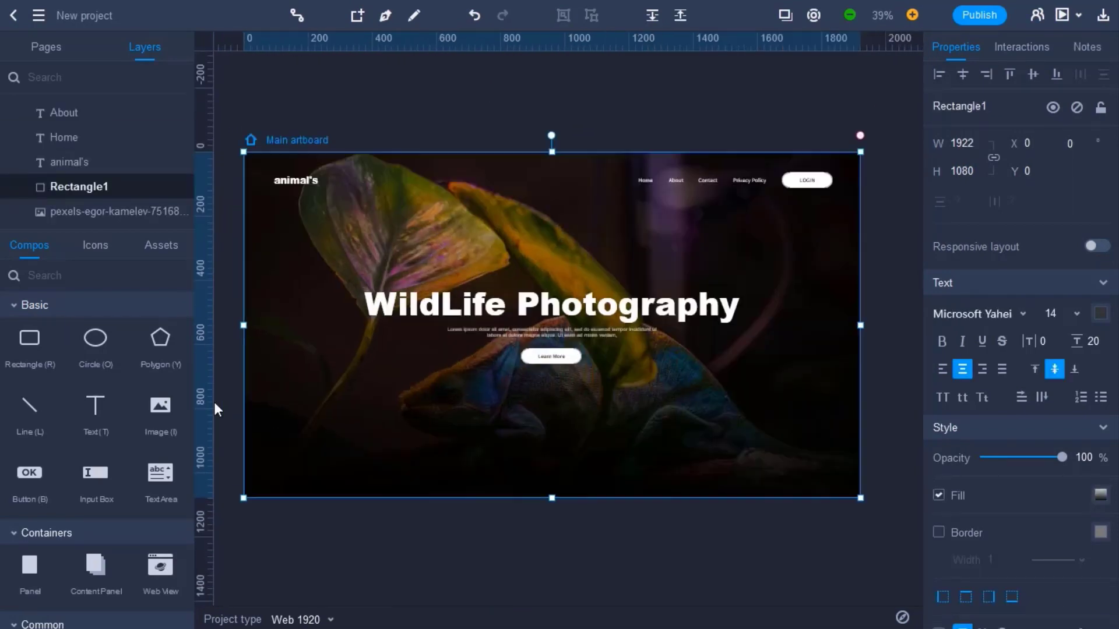
scroll(215, 407, up, 2)
click(85, 251)
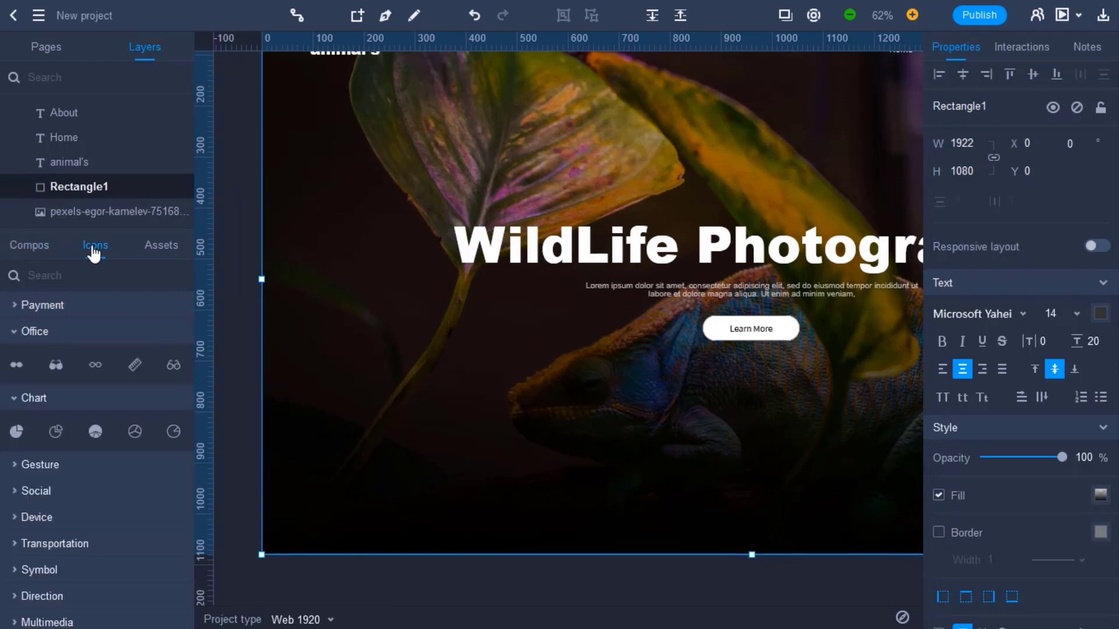
click(13, 330)
scroll(54, 365, down, 5)
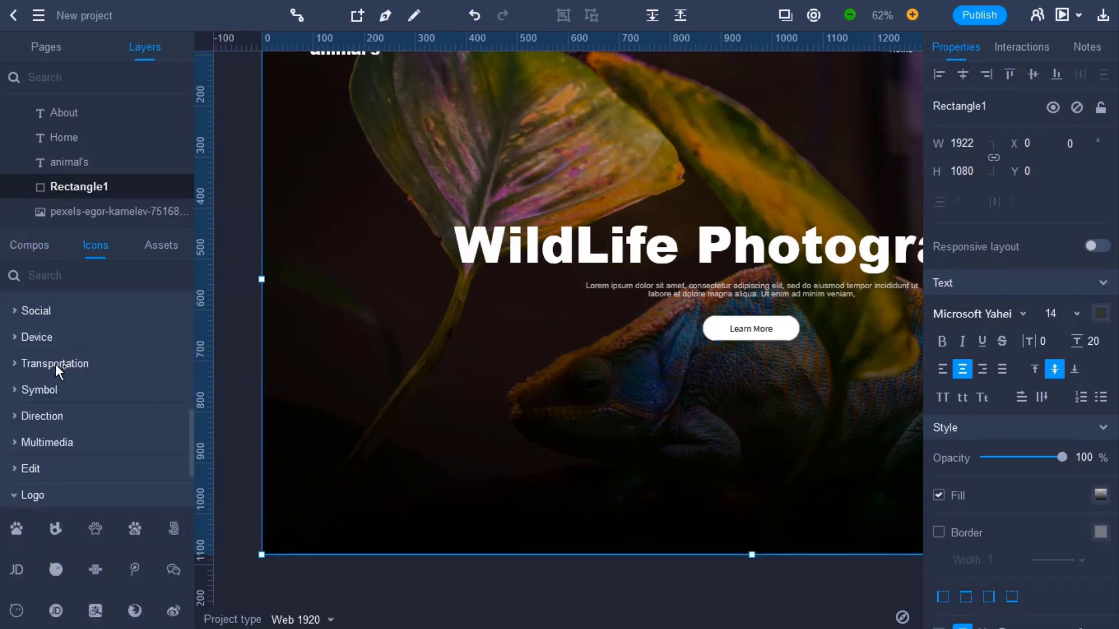
click(36, 312)
scroll(56, 378, down, 10)
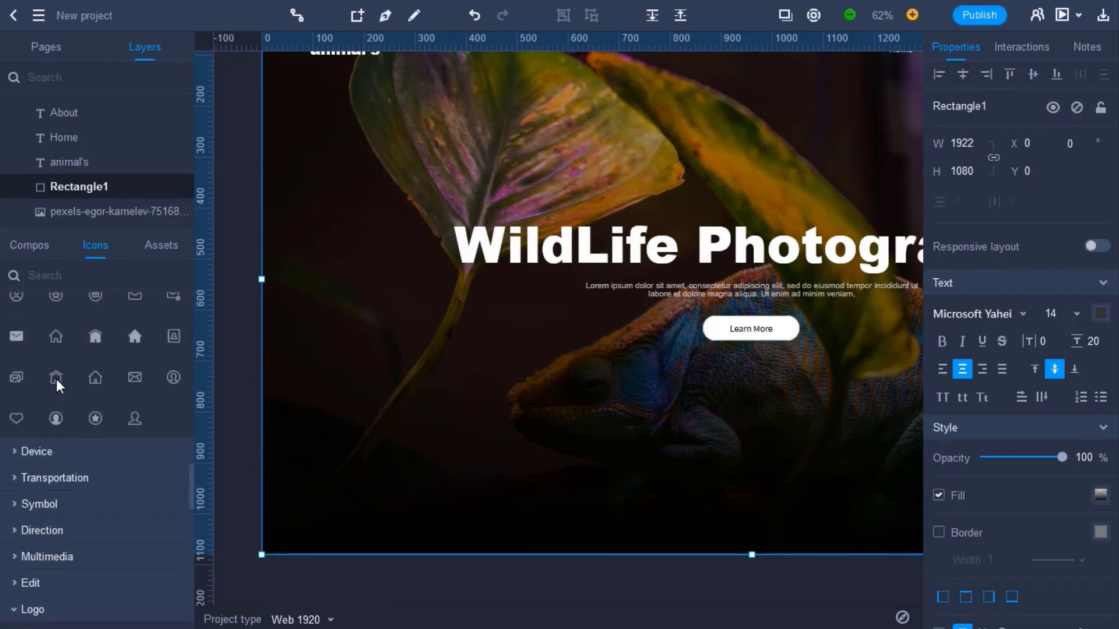
drag(134, 376, 310, 517)
- Look through the Device and Symbol icon categories and collapse every expanded category except Logo
scroll(35, 391, down, 2)
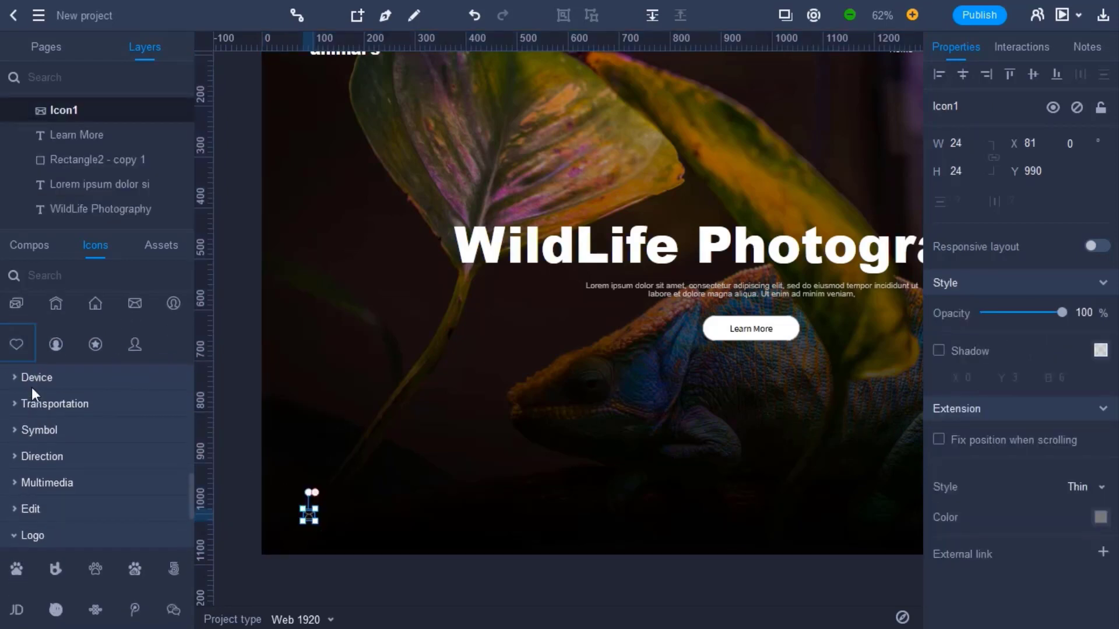
click(40, 382)
scroll(40, 382, down, 5)
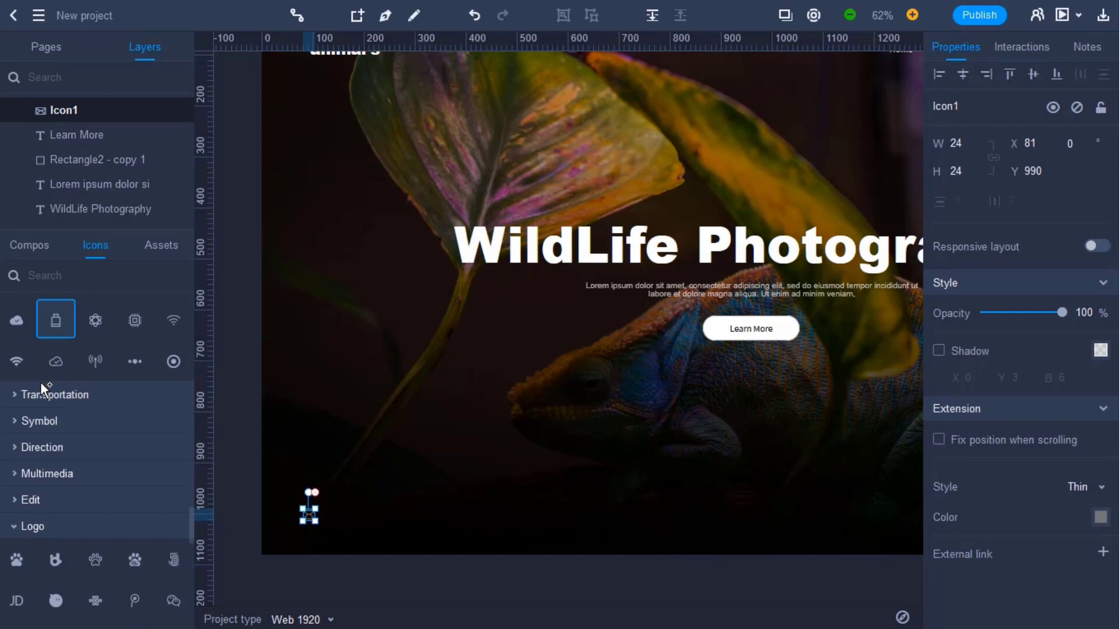
click(40, 420)
scroll(39, 418, up, 10)
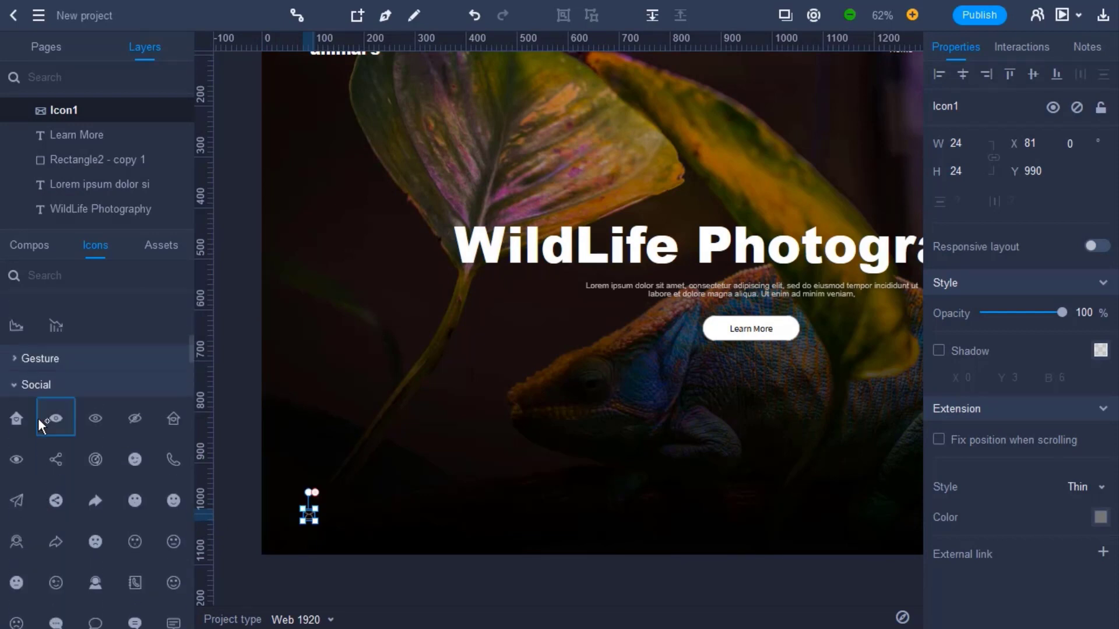
scroll(37, 418, up, 5)
click(41, 361)
click(37, 408)
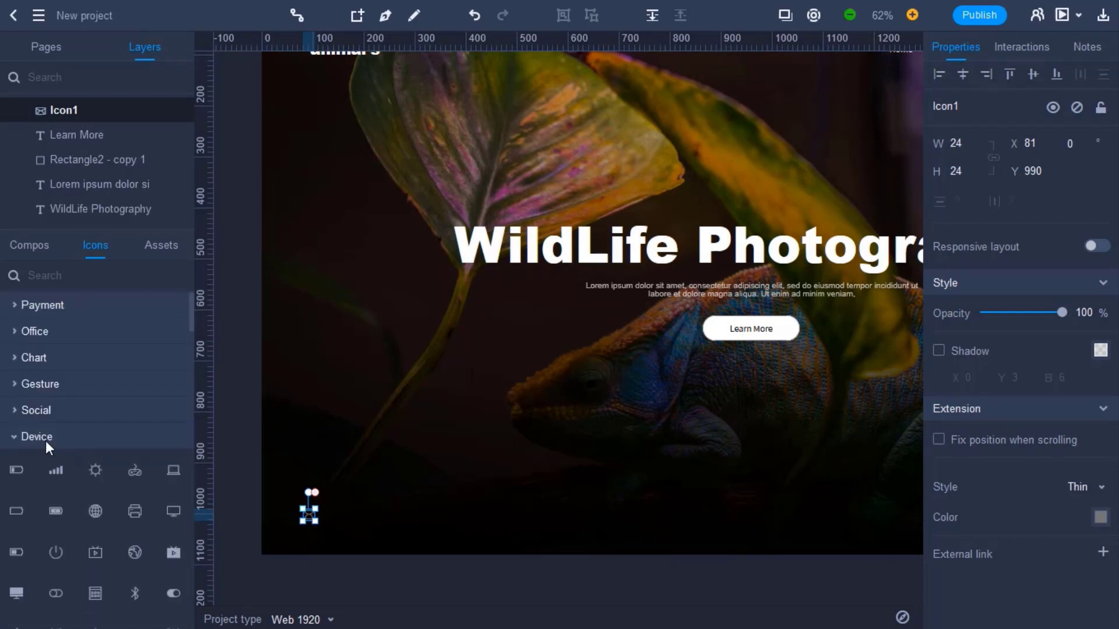
click(44, 438)
click(45, 489)
scroll(35, 467, down, 3)
click(21, 437)
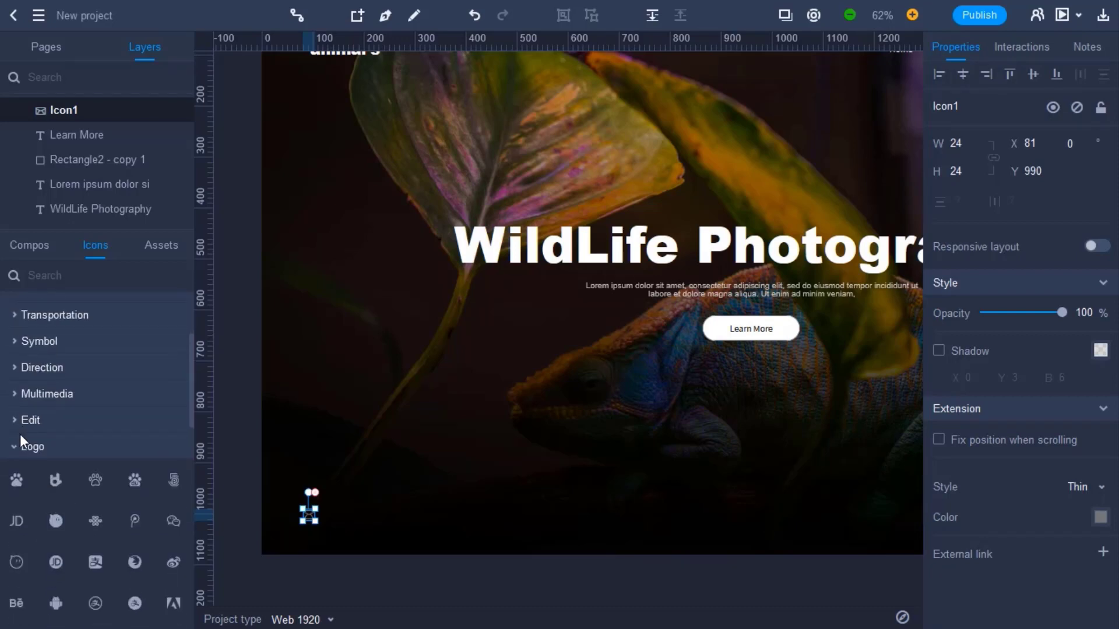
click(22, 446)
click(16, 546)
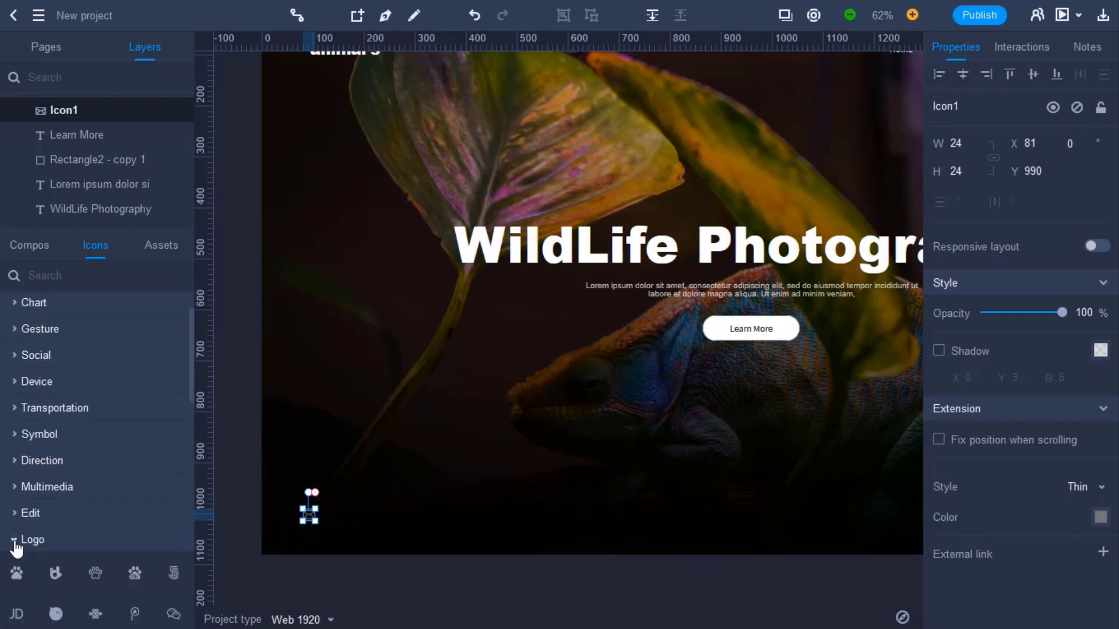
- Add Facebook, Tumblr and WhatsApp logo icons in a row beside the mail icon, at about X 135, 198 and 252
scroll(25, 511, down, 5)
drag(173, 384, 331, 509)
scroll(129, 443, down, 3)
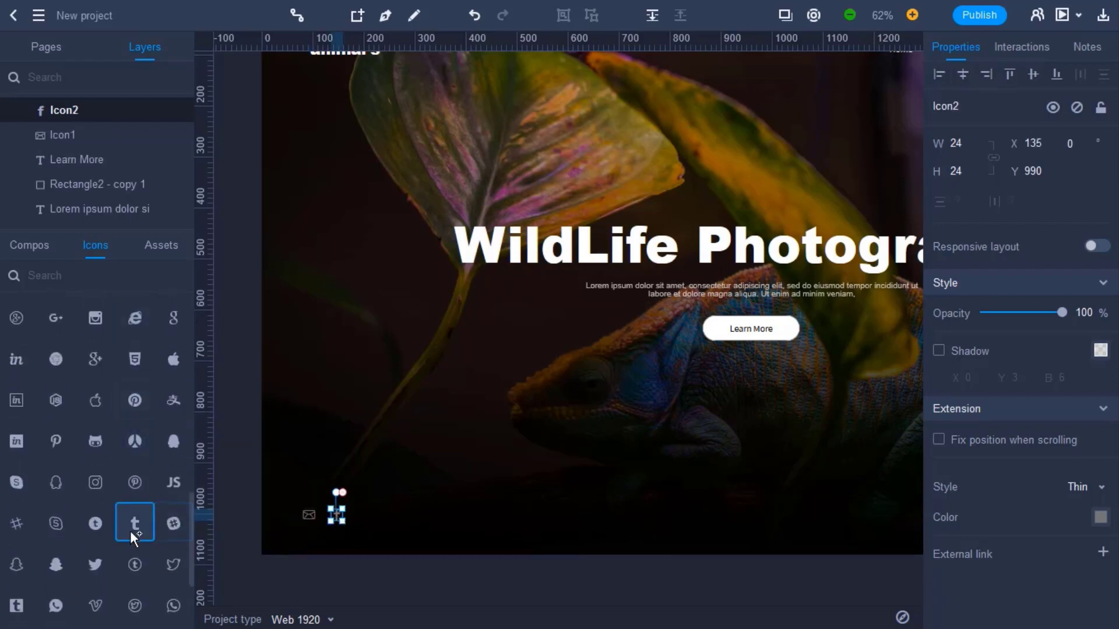
drag(173, 523, 366, 510)
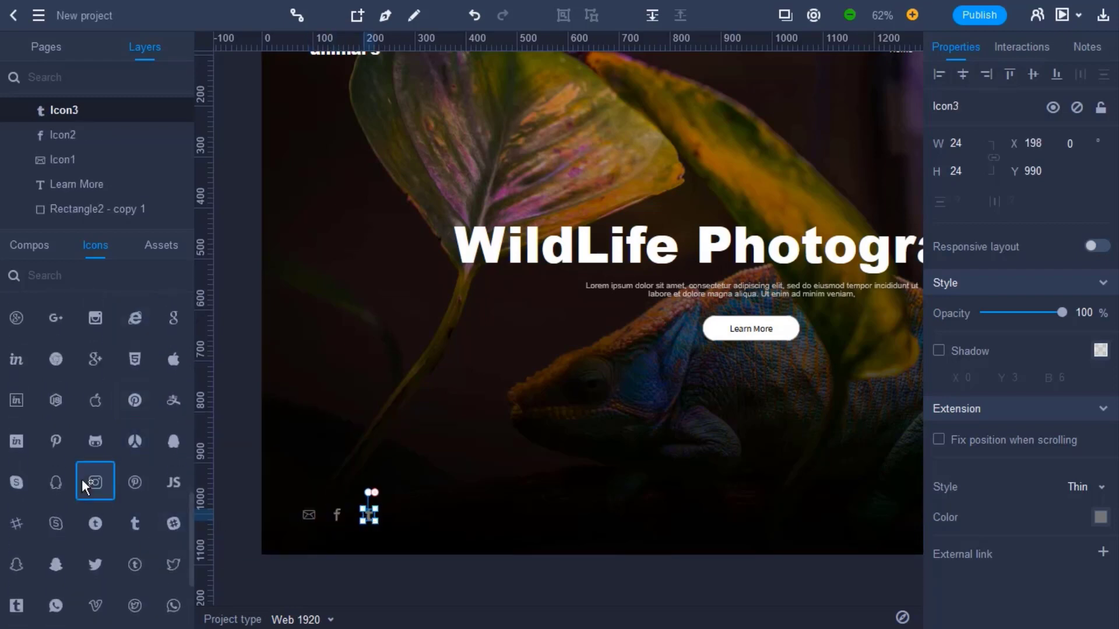
scroll(116, 483, down, 3)
drag(173, 457, 406, 511)
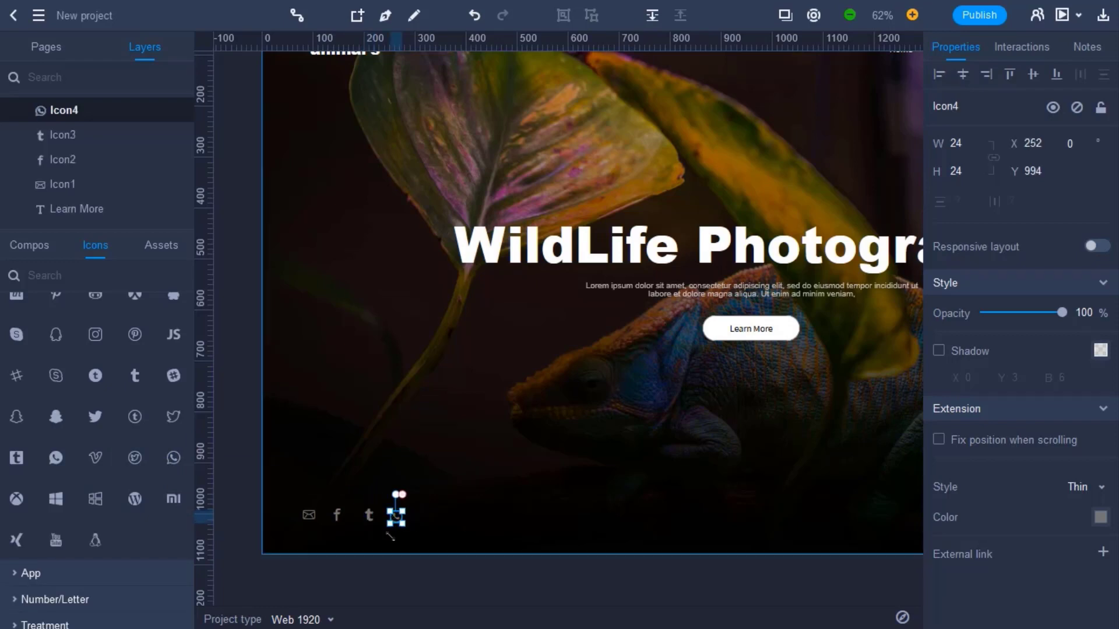
- Shift the four footer icons to start at X 95 and align their vertical centres with equal horizontal spacing
shift+click(365, 515)
shift+click(337, 515)
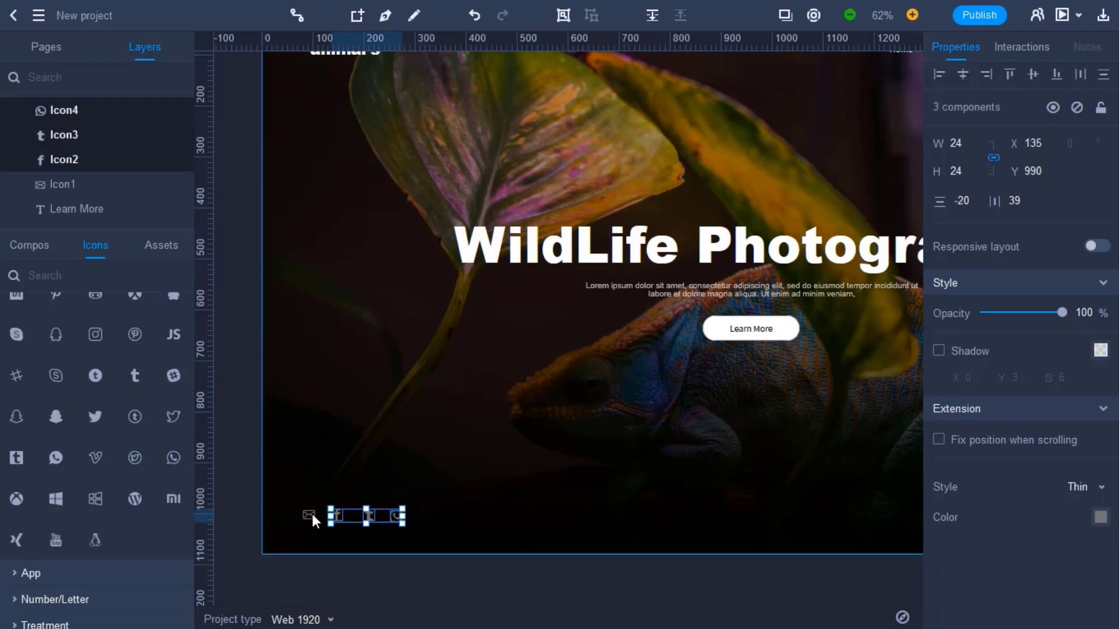
shift+click(309, 515)
drag(334, 515, 339, 516)
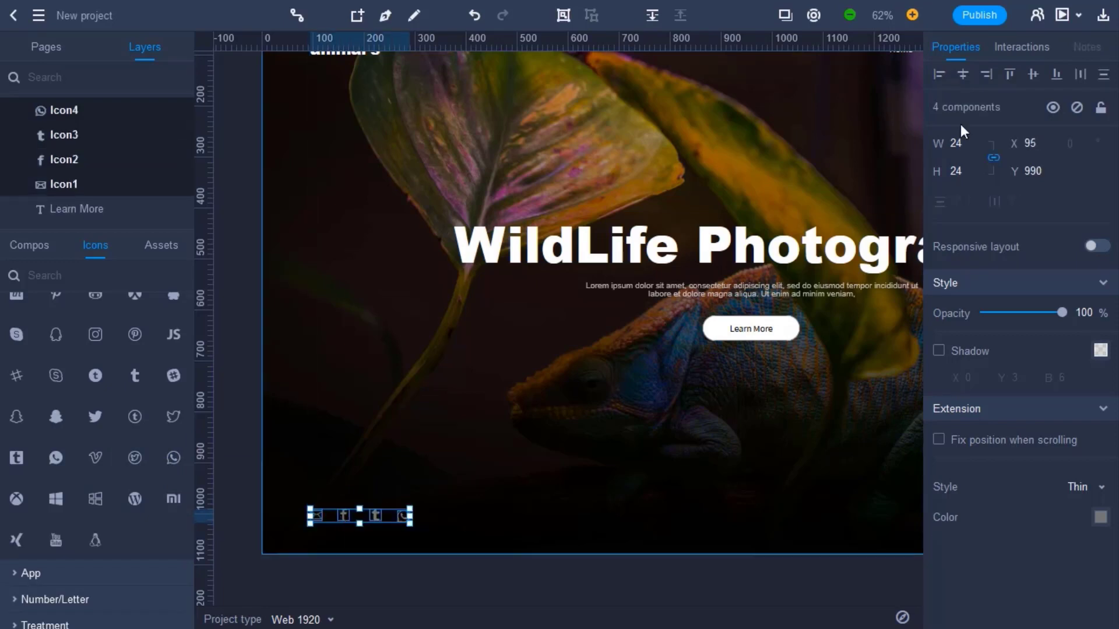
click(1032, 74)
click(1084, 84)
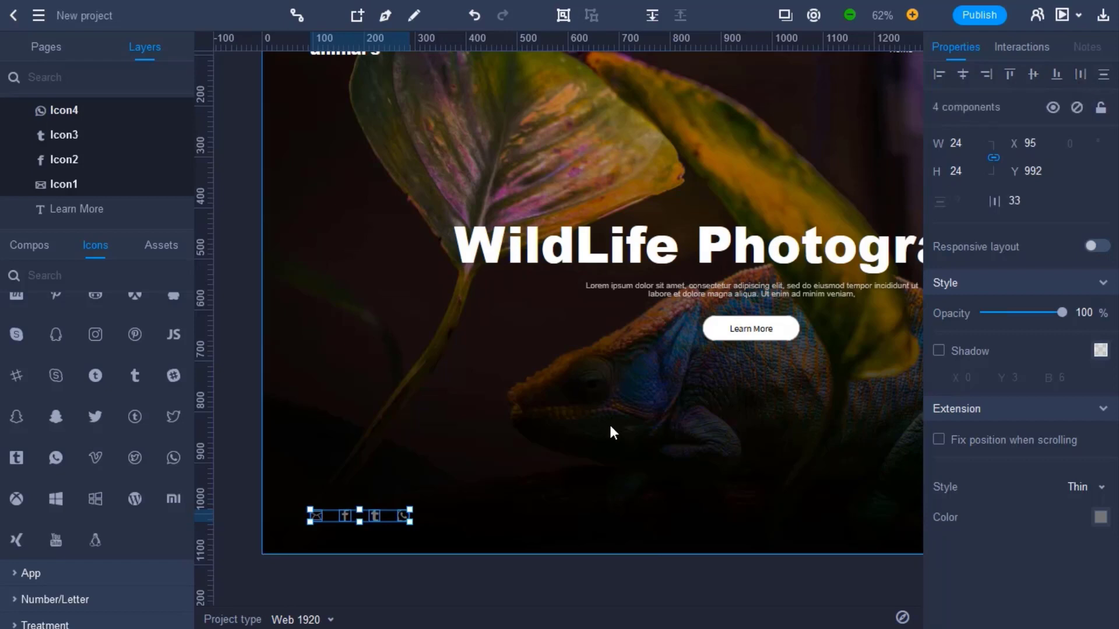
click(603, 428)
- Add the text "Copyright 2022 - Going To Internet" near the artboard's lower-right corner at about X 1649, Y 923
scroll(739, 380, down, 5)
scroll(889, 431, up, 4)
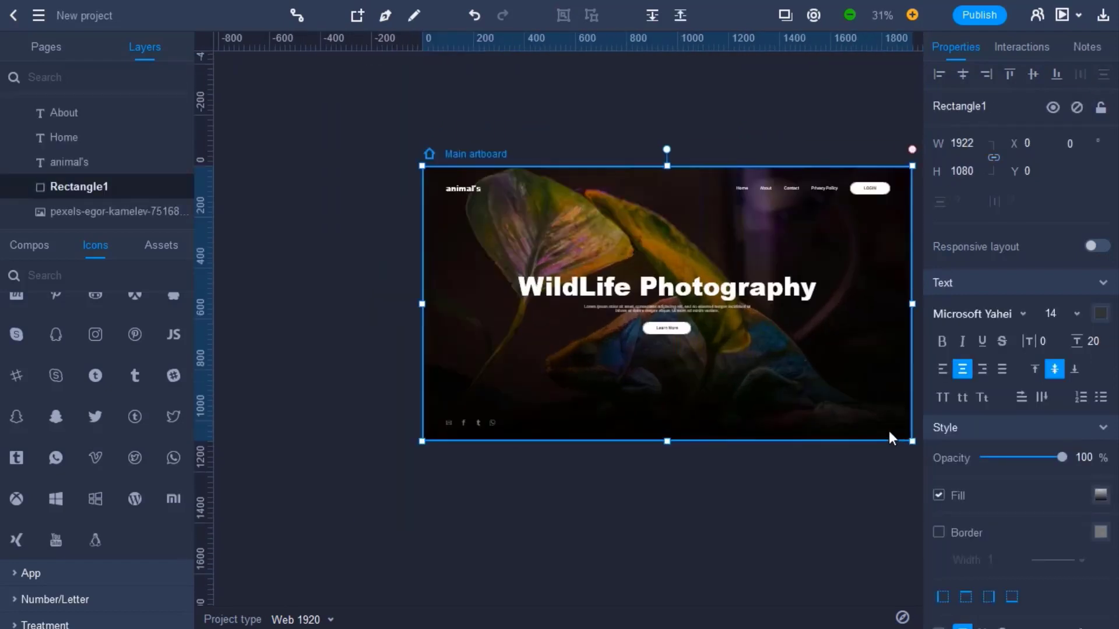
scroll(51, 405, up, 5)
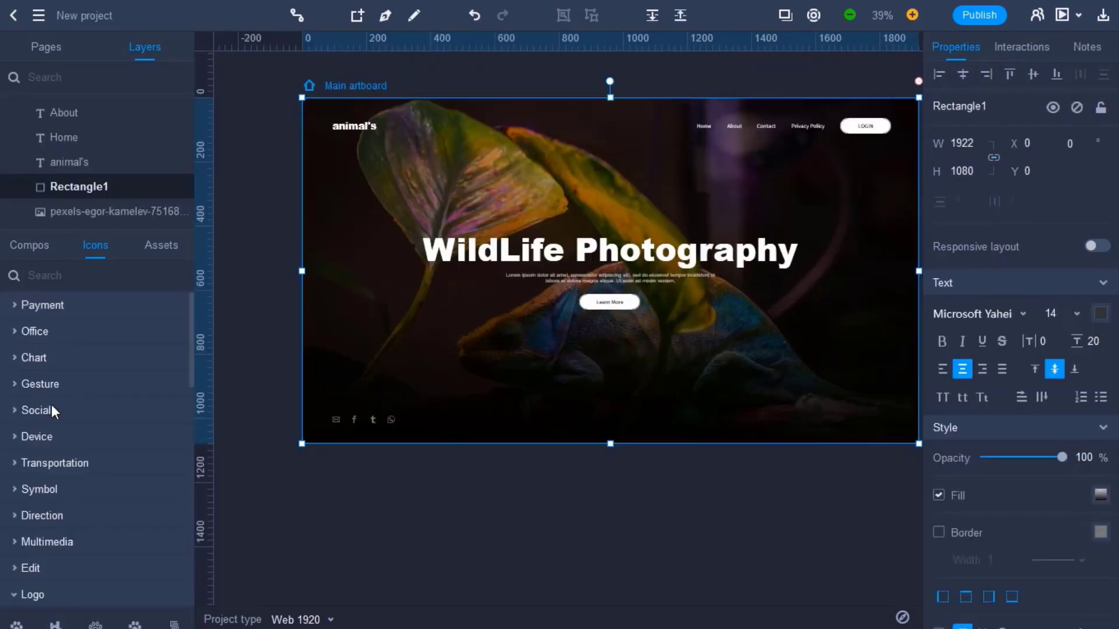
click(29, 245)
drag(96, 411, 836, 402)
text(Copyright)
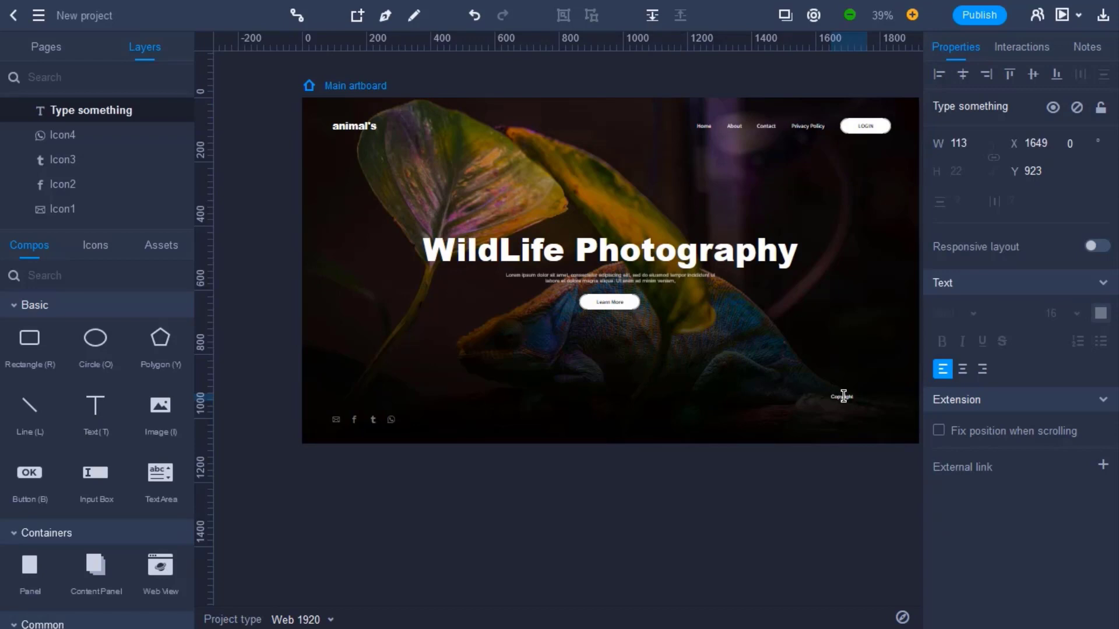
click(861, 460)
- Move the copyright text level with the footer icons at X 1591, Y 992 and set its opacity to 63%
click(879, 400)
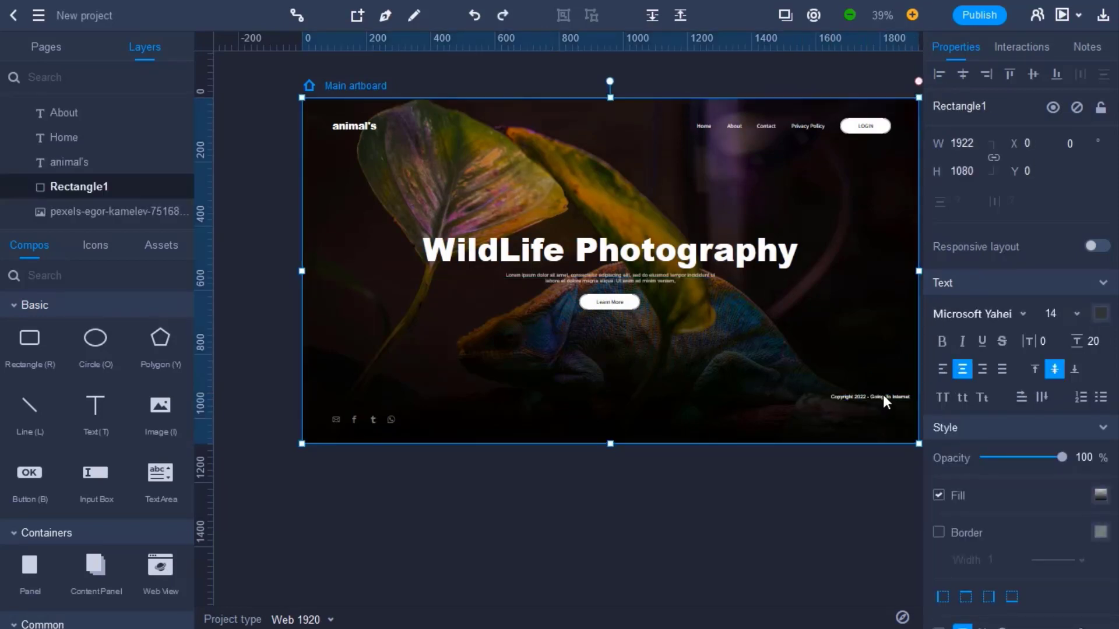
drag(883, 394, 869, 415)
drag(1060, 484, 1032, 484)
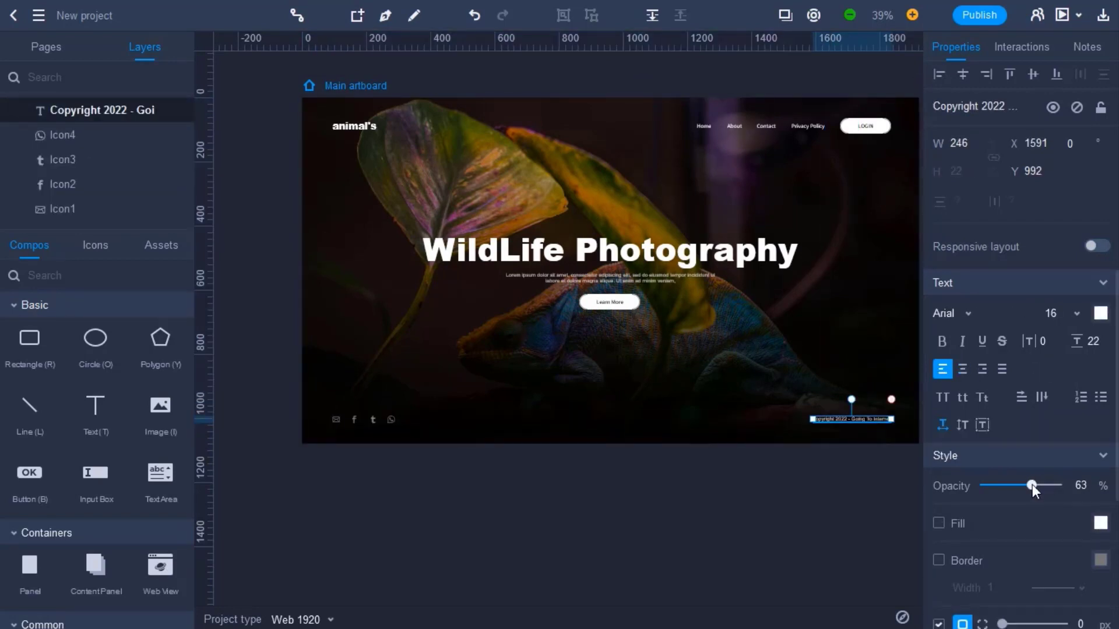
click(751, 517)
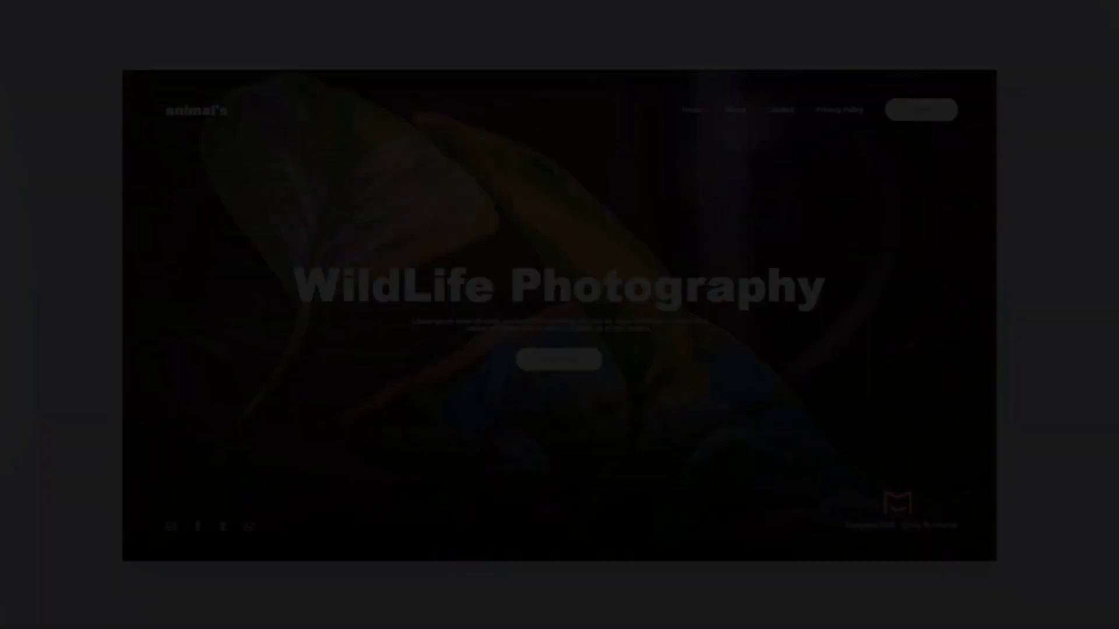